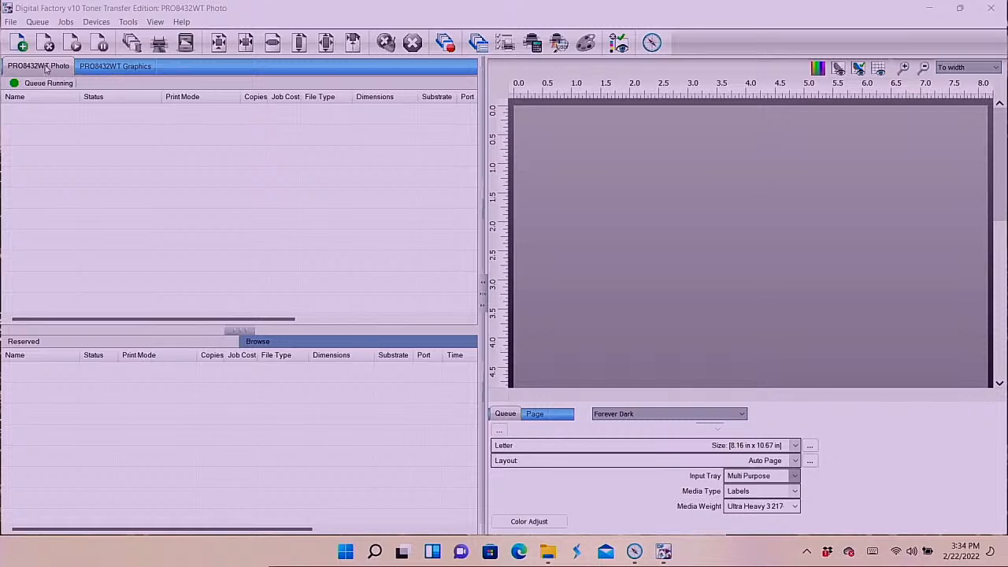
# Step: Set the PRO8432WT Photo queue to the Forever Dark print mode with Letter media size
pyautogui.click(121, 71)
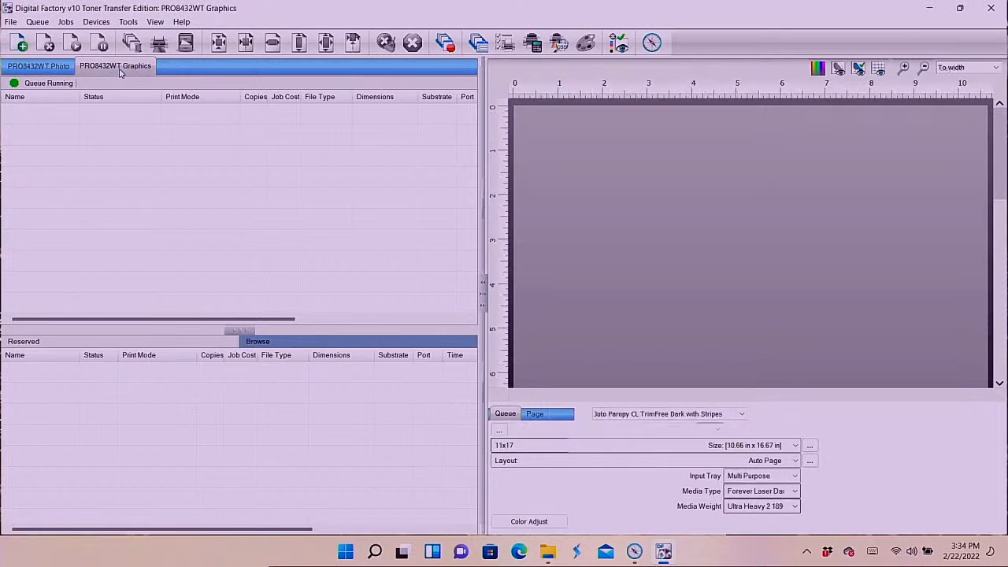
pyautogui.click(49, 70)
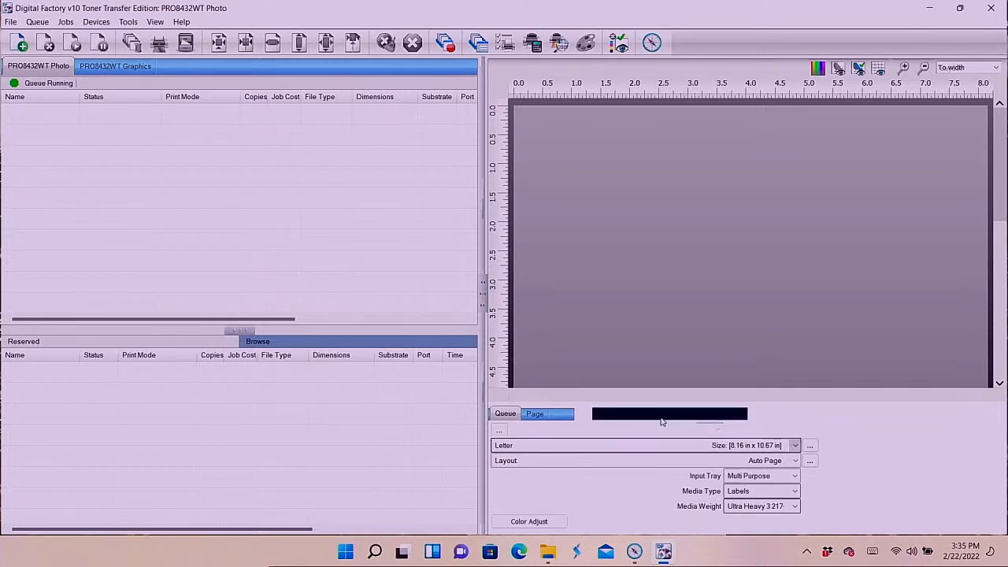
pyautogui.click(745, 416)
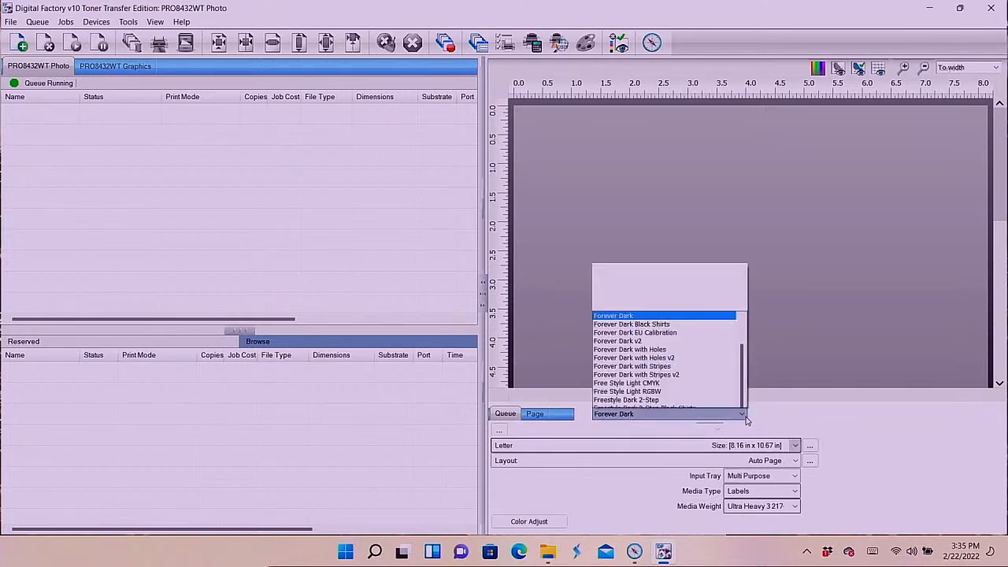
pyautogui.click(673, 160)
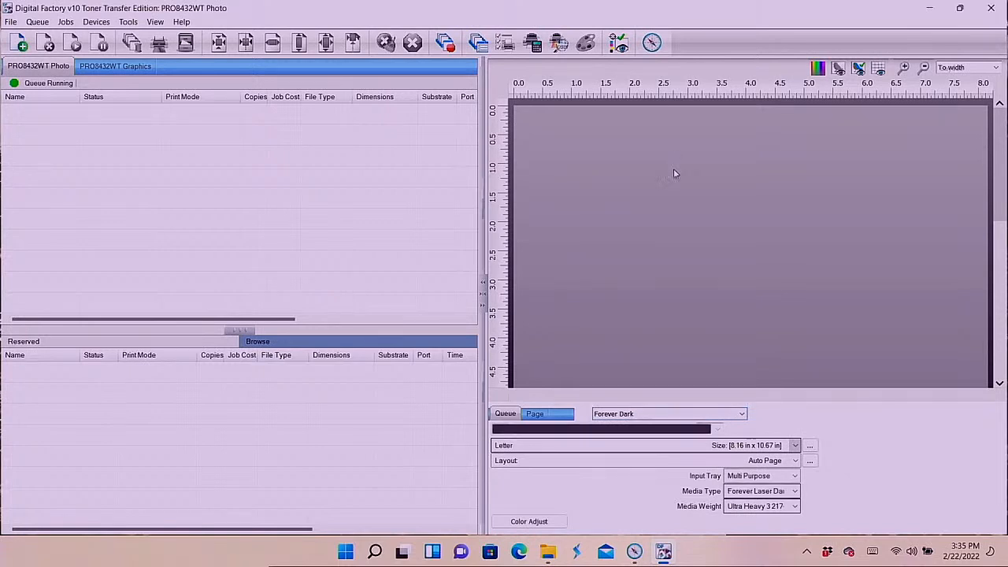
pyautogui.click(780, 447)
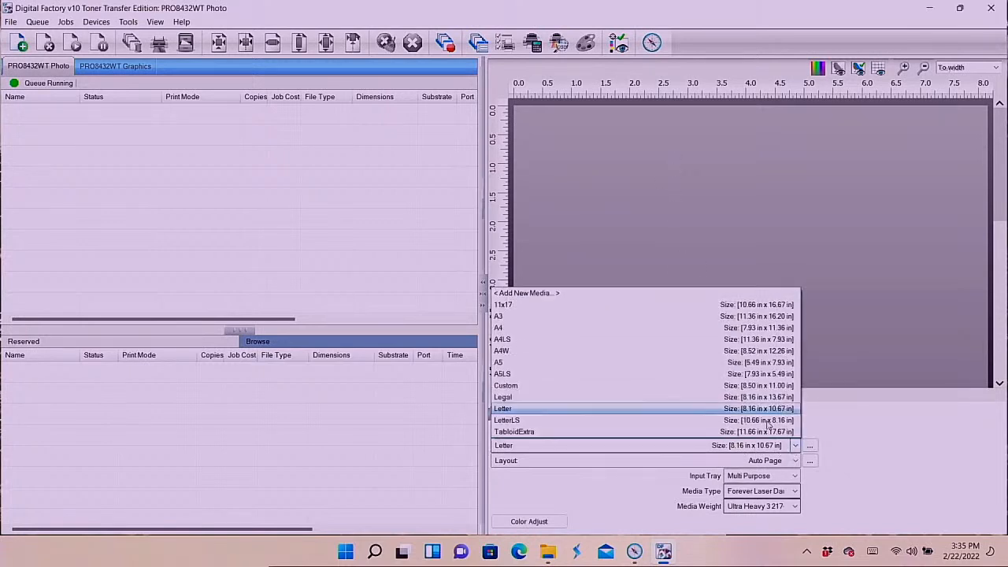
pyautogui.click(614, 409)
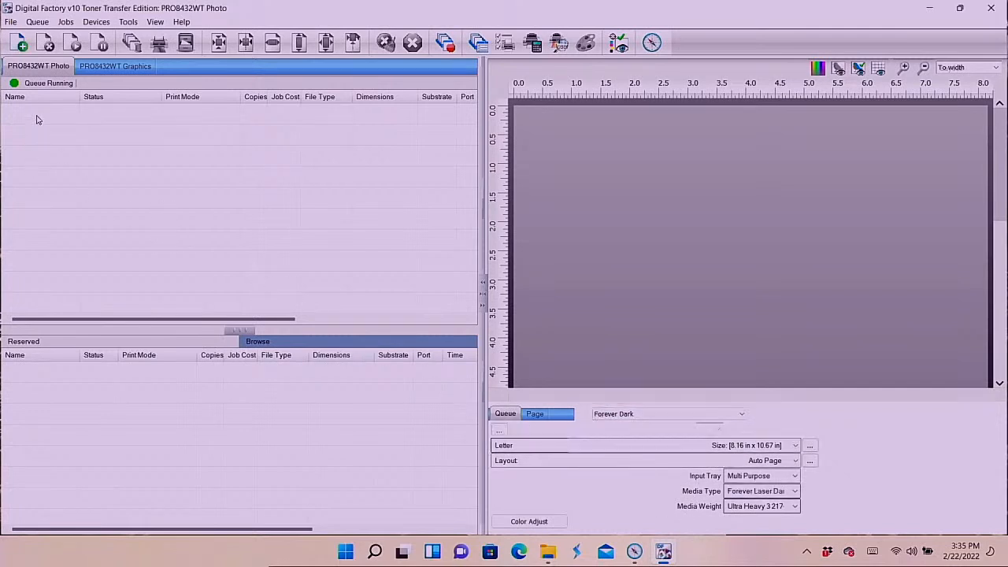
# Step: Import the POWERHALFHOUR image as a job into the PRO8432WT Photo queue
pyautogui.click(21, 46)
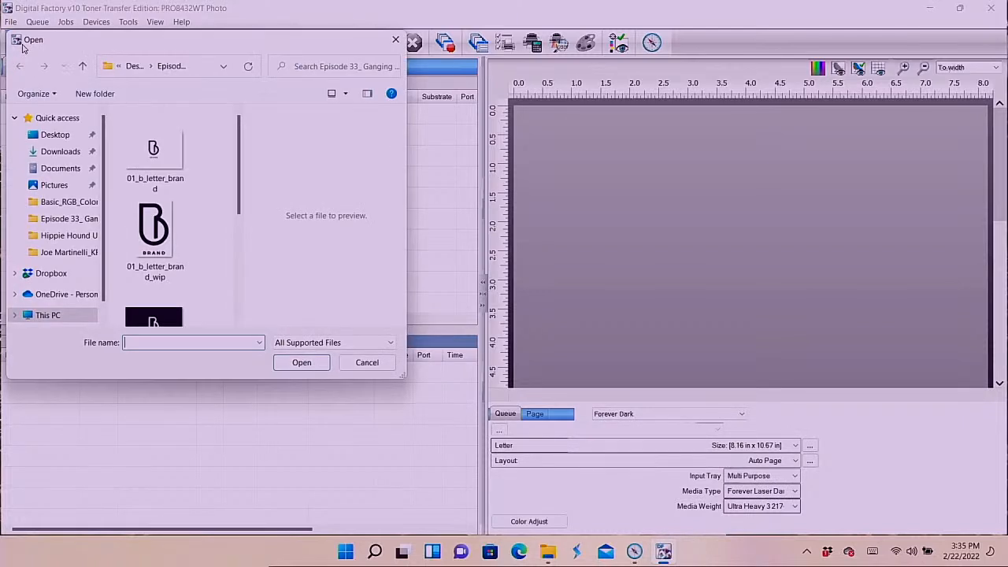
pyautogui.moveTo(240, 203); pyautogui.dragTo(226, 307)
pyautogui.click(179, 283)
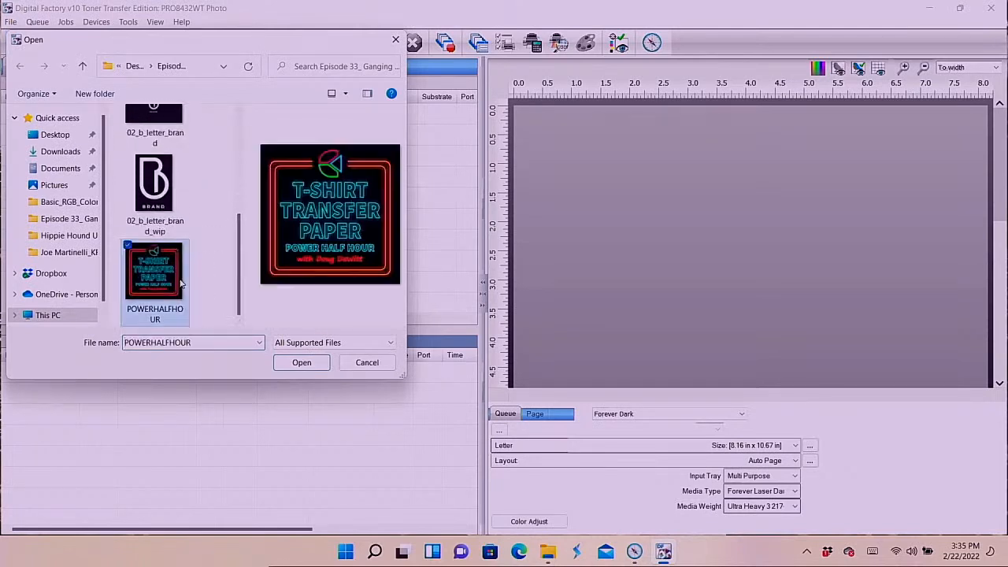
pyautogui.click(303, 363)
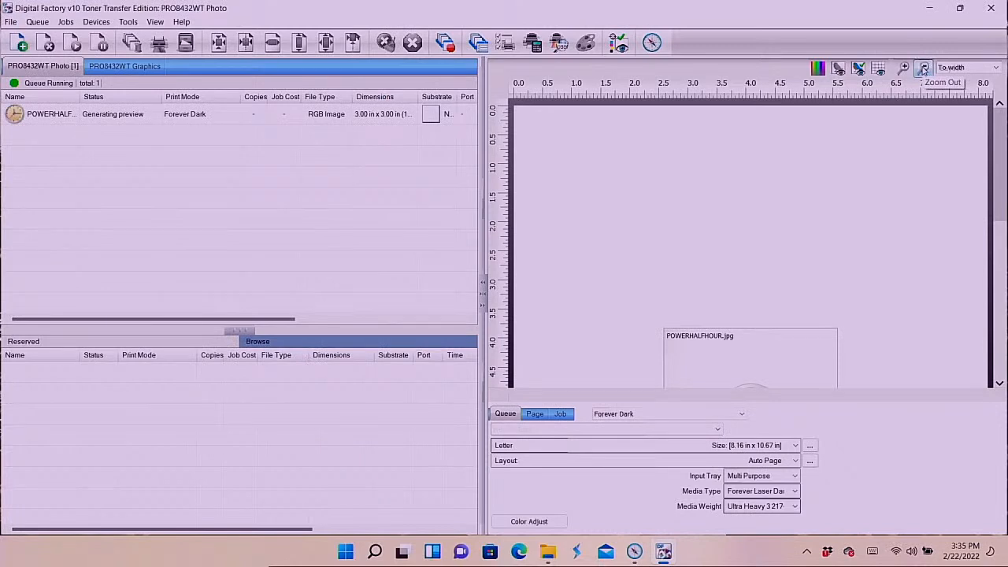
# Step: Position the POWERHALFHOUR job 0.25 in from the page's left edge and 0.25 in from its top edge
pyautogui.click(924, 69)
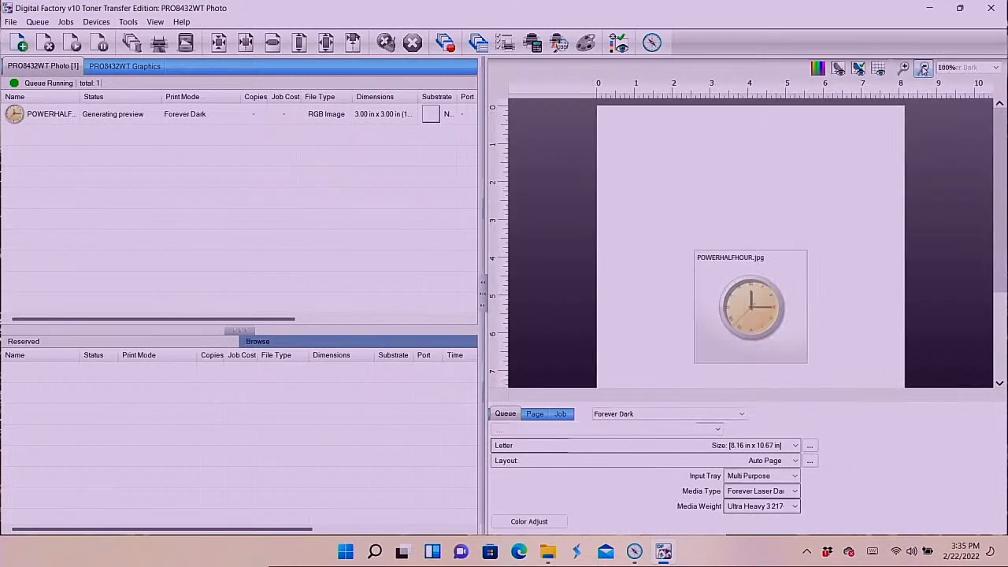
pyautogui.click(924, 69)
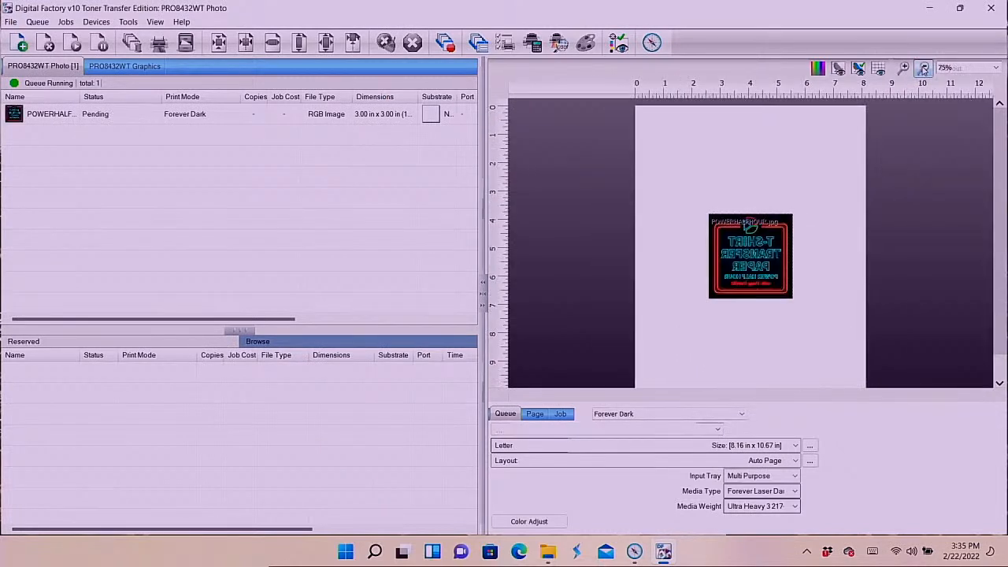
pyautogui.click(764, 242)
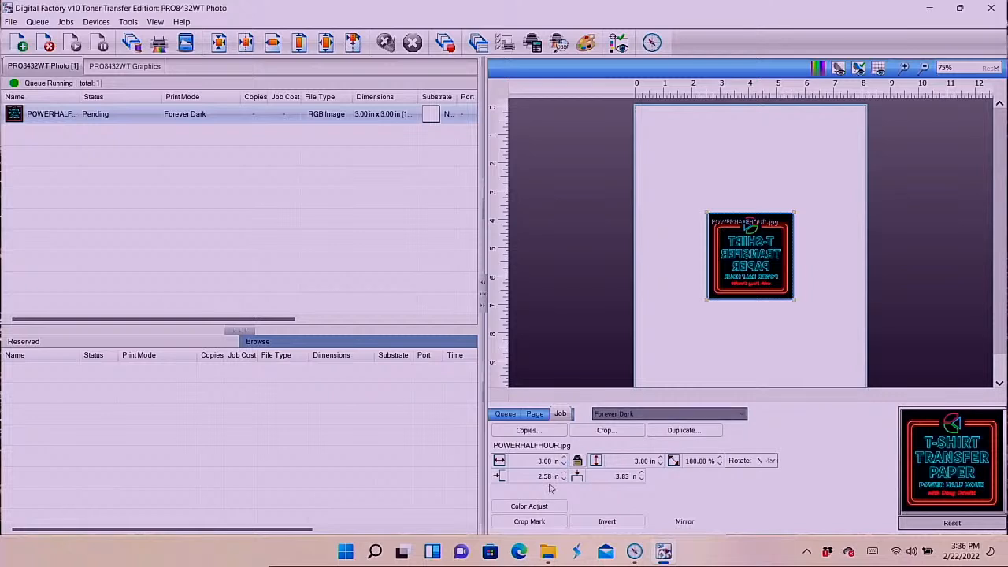
pyautogui.moveTo(526, 478); pyautogui.dragTo(562, 474)
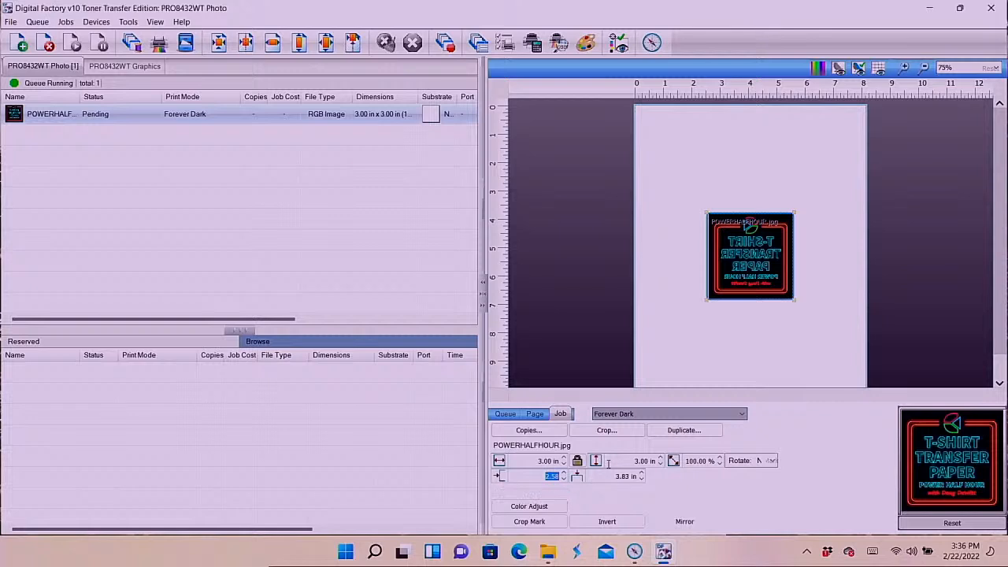
pyautogui.write('0')
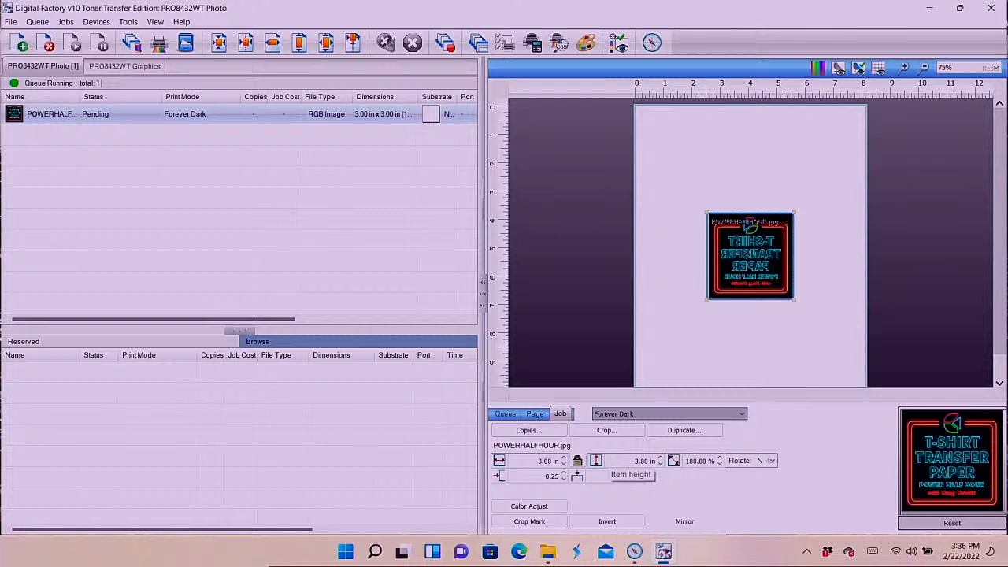
pyautogui.write('.25')
pyautogui.press('Return')
pyautogui.press('Tab')
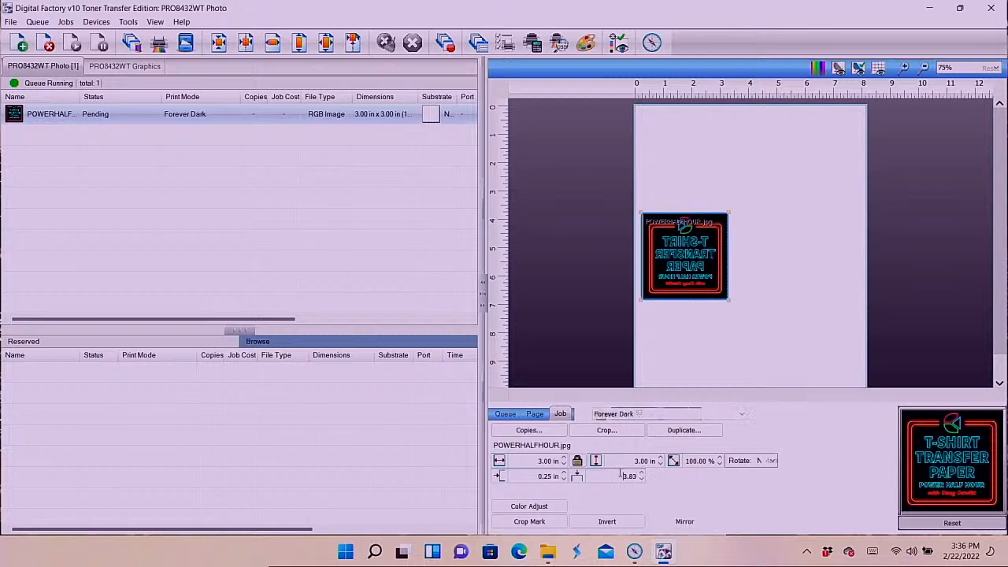
pyautogui.write('0')
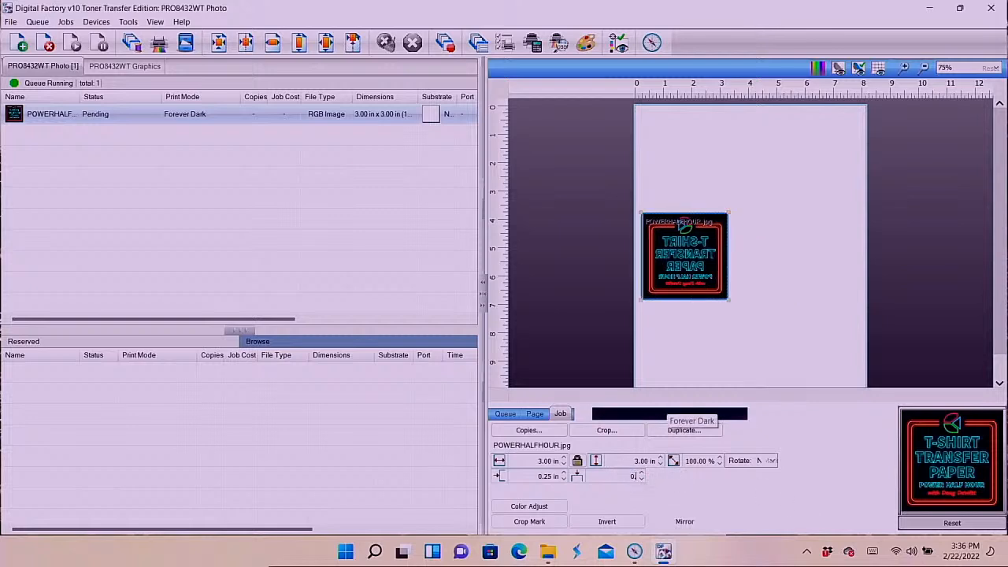
pyautogui.write('.25')
pyautogui.press('Tab')
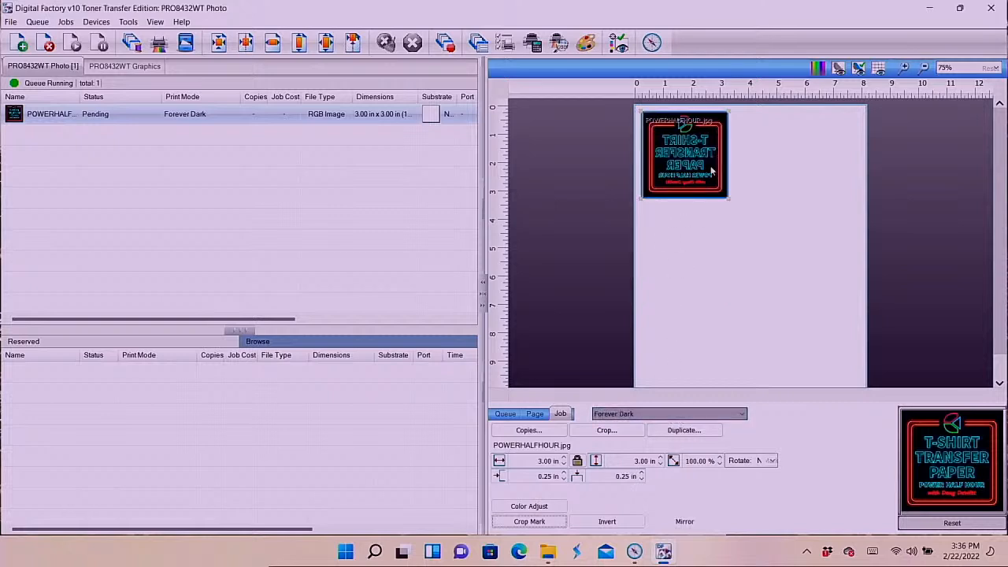
# Step: Create two side-by-side copies of the POWERHALFHOUR job and set the horizontal space between copies to 0.50 in
pyautogui.click(528, 432)
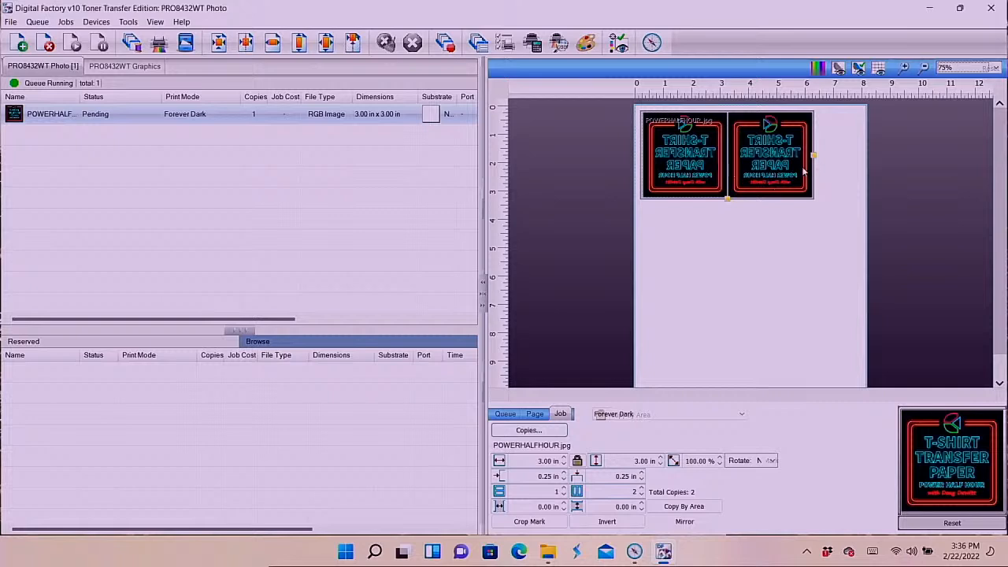
pyautogui.moveTo(814, 157); pyautogui.dragTo(963, 161)
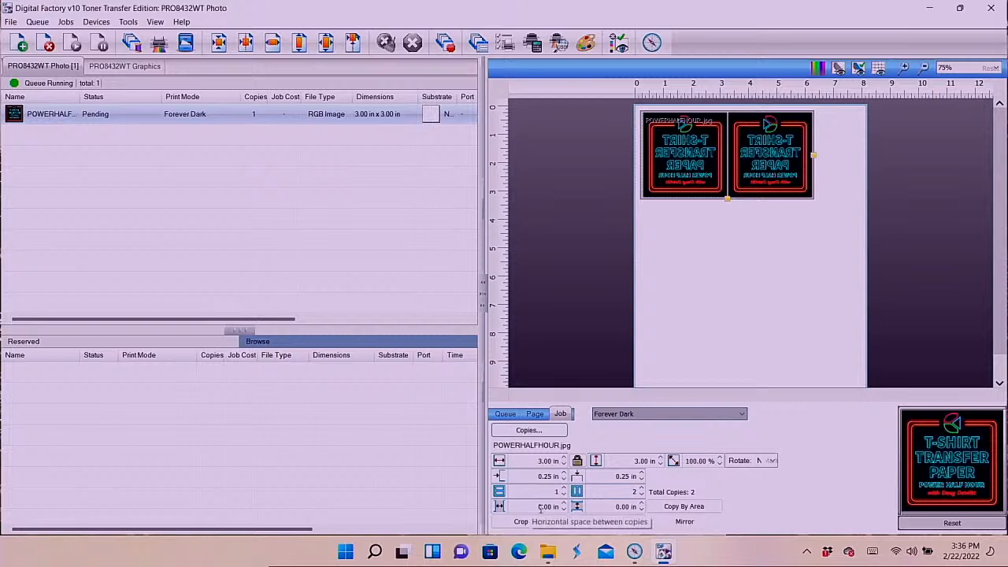
pyautogui.moveTo(534, 506); pyautogui.dragTo(564, 505)
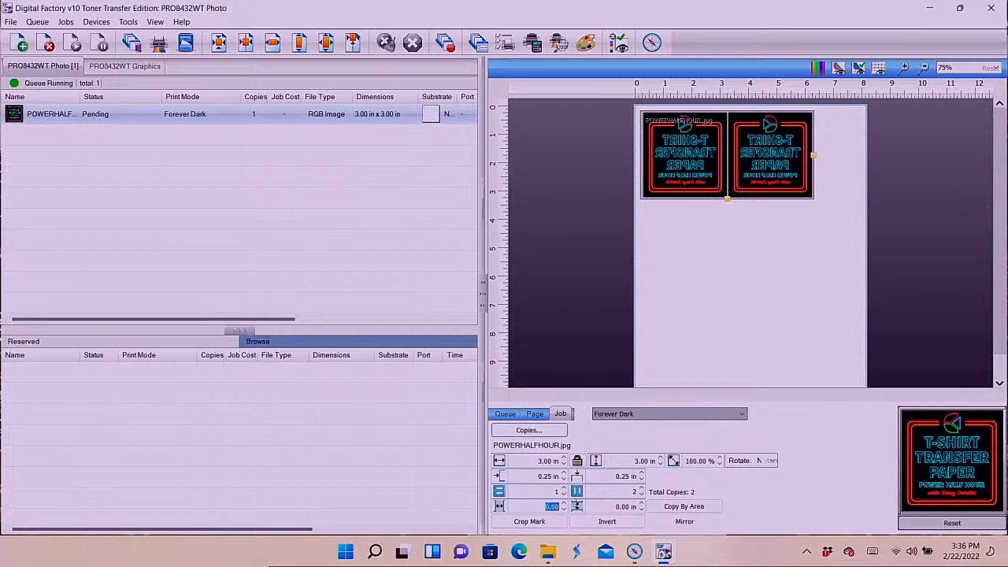
pyautogui.write('0.50')
pyautogui.press('Return')
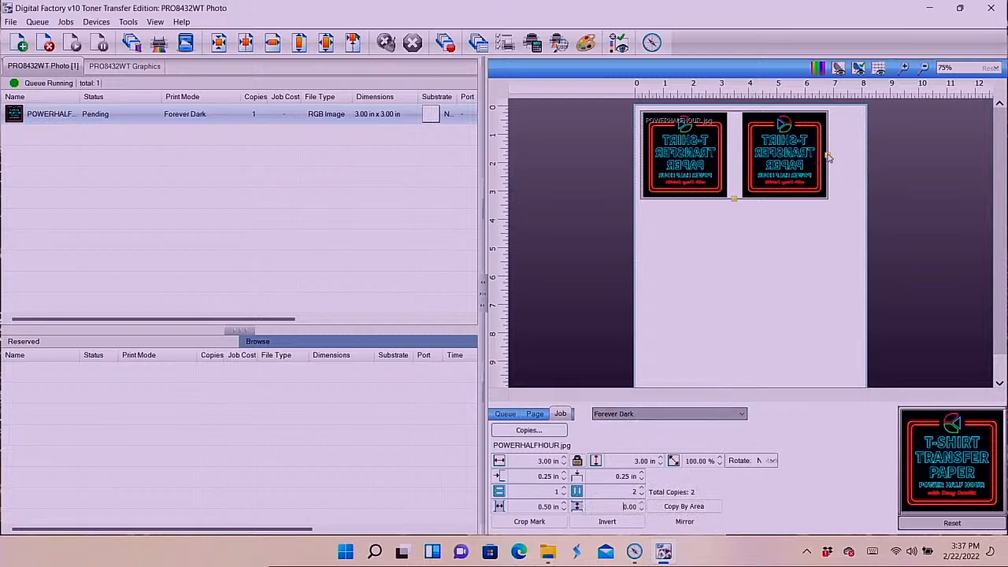
# Step: Extend the two-column set of copies down the Letter page to three rows
pyautogui.click(939, 70)
pyautogui.write('50')
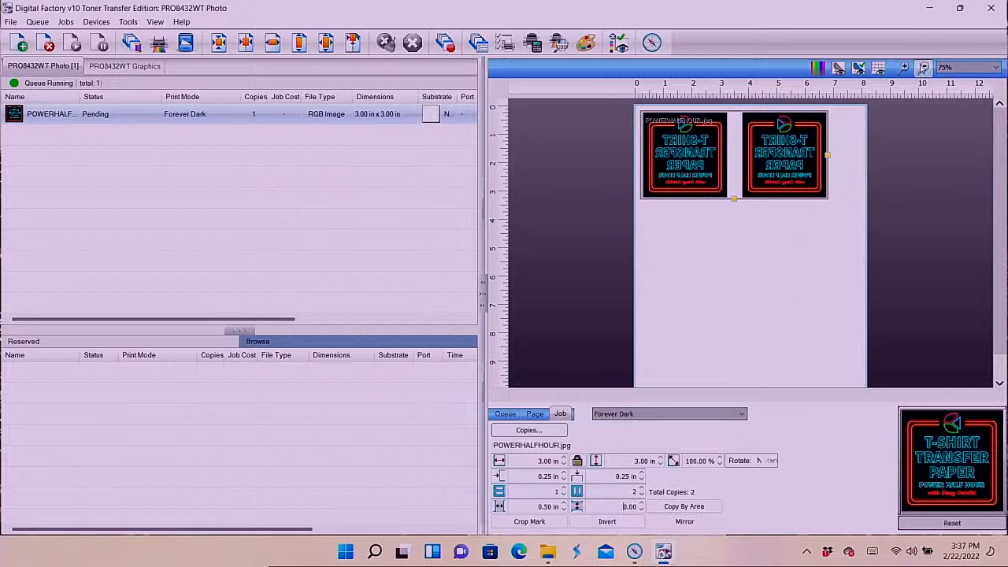
pyautogui.press('Return')
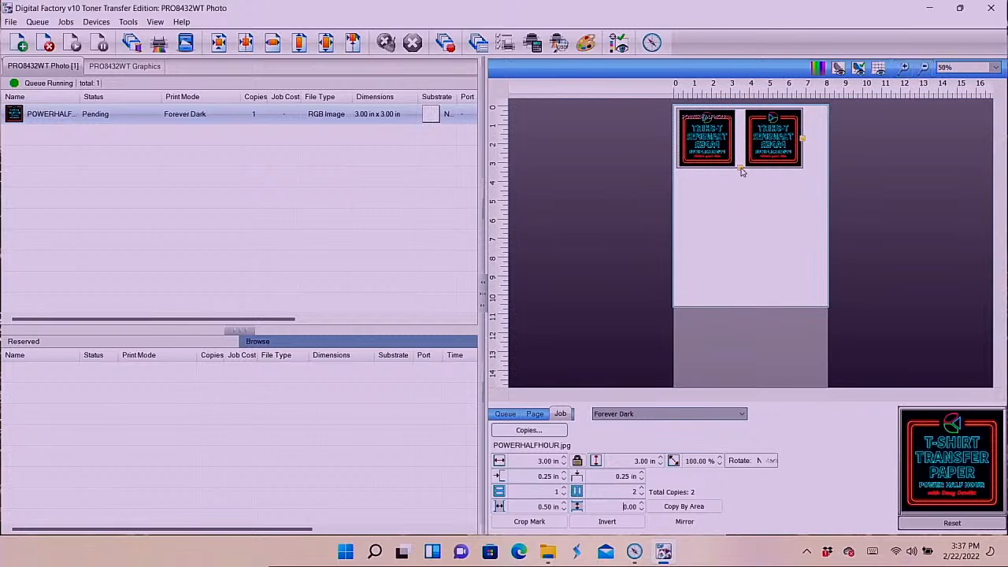
pyautogui.moveTo(740, 172); pyautogui.dragTo(736, 332)
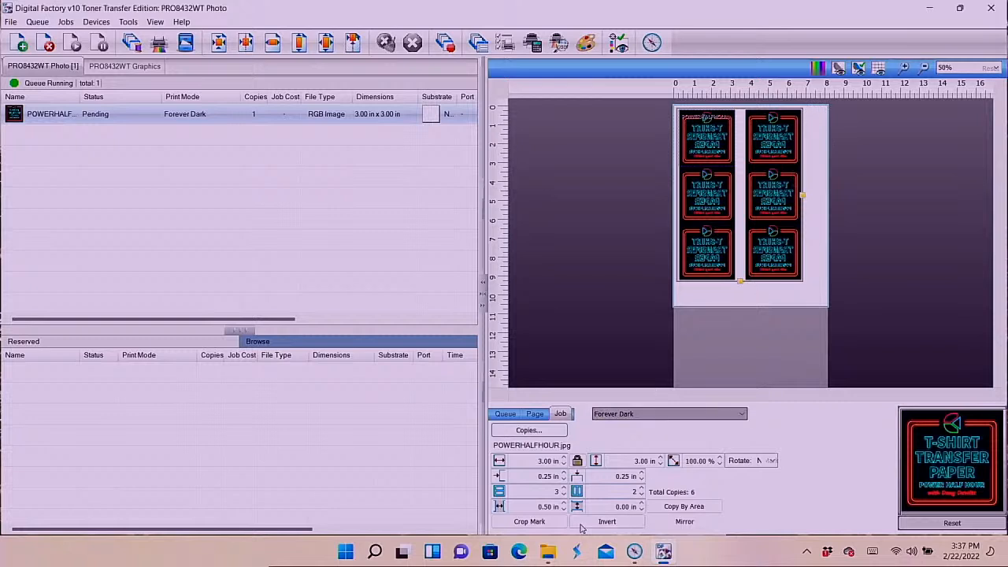
# Step: Set the vertical space between copies to 0.50 in and center the whole group on the page
pyautogui.click(610, 506)
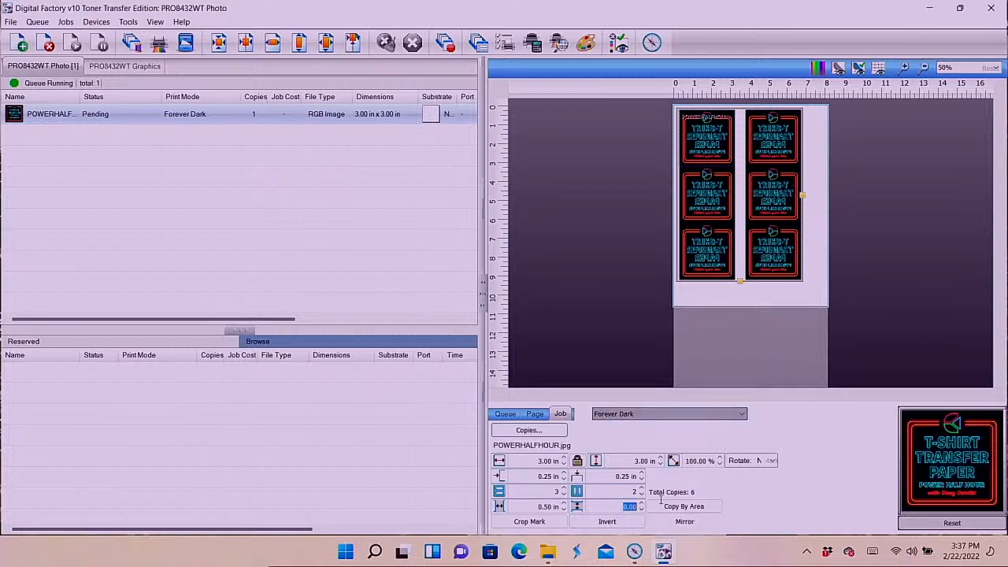
pyautogui.write('0.50')
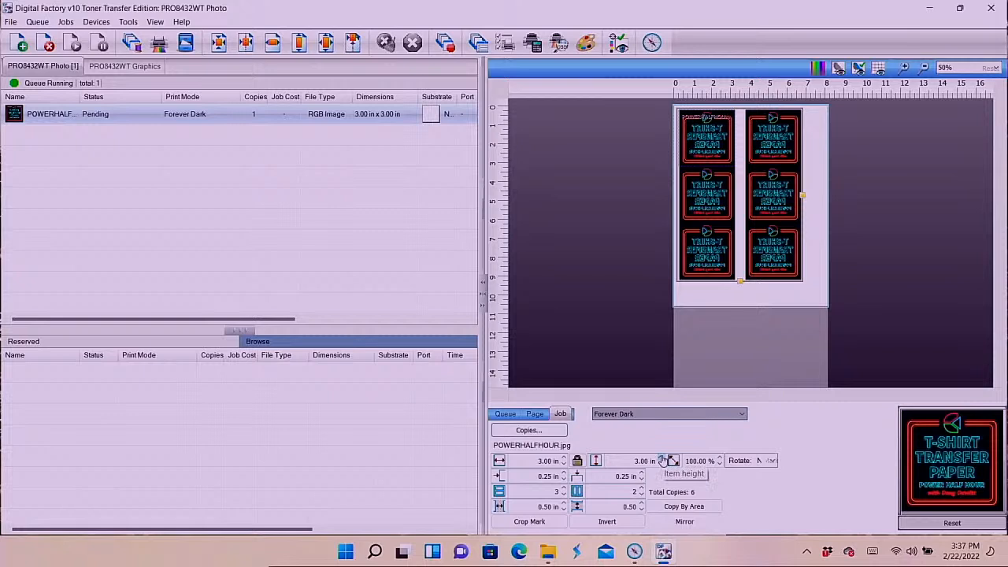
pyautogui.press('Tab')
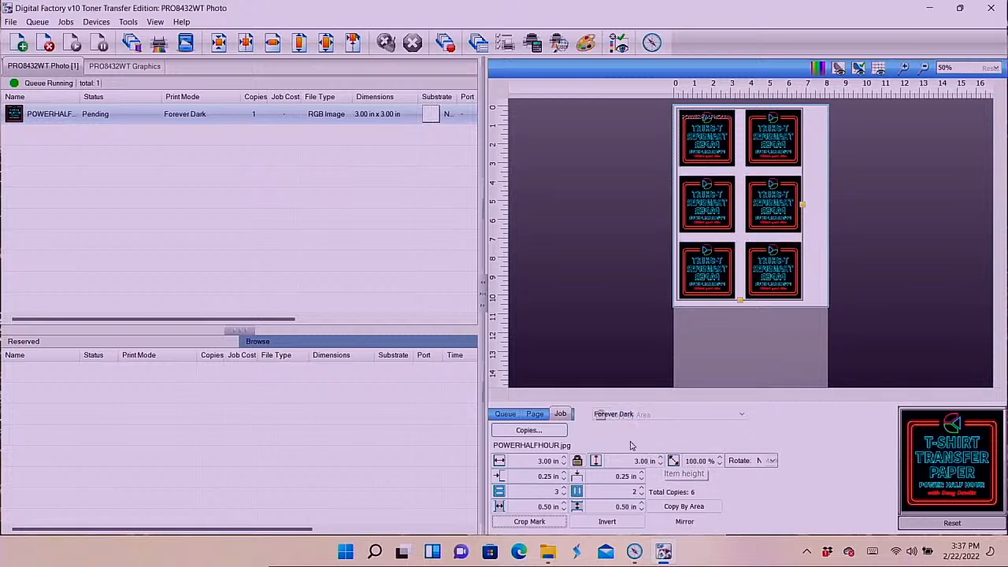
pyautogui.click(219, 42)
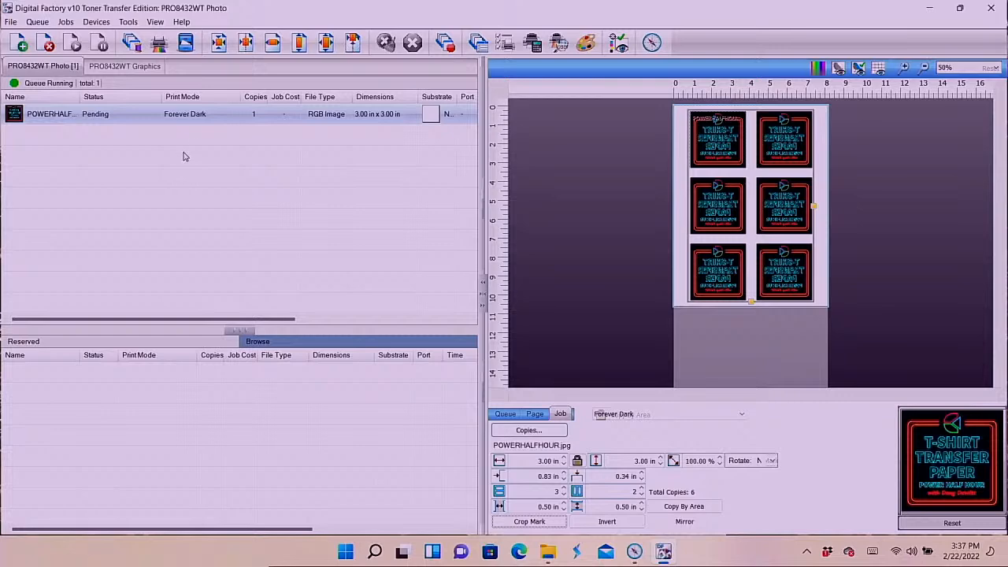
# Step: Set the white underbase choke to 2 Minimum in the POWERHALFHOUR job's color layer processing options
pyautogui.moveTo(208, 116)
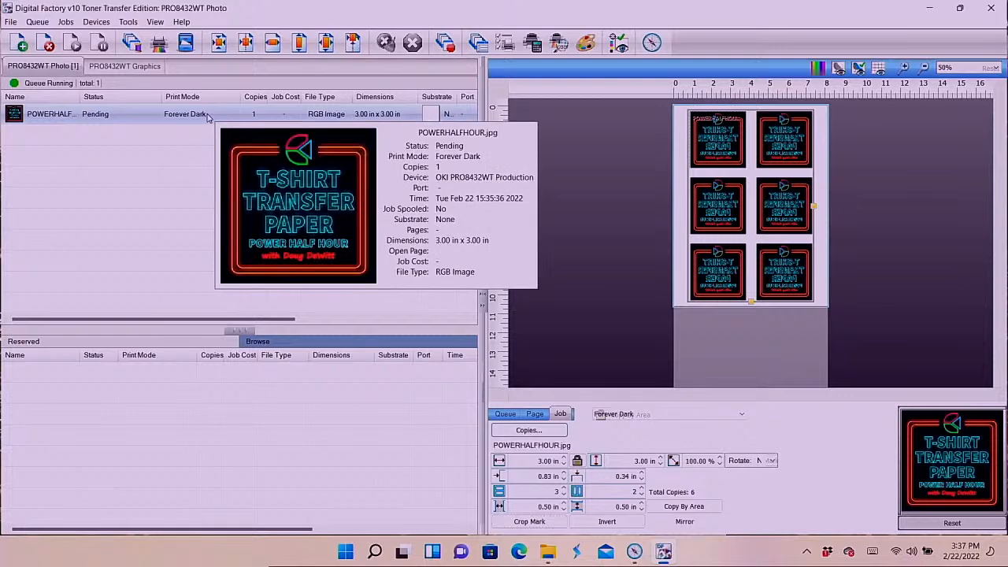
pyautogui.doubleClick(207, 115)
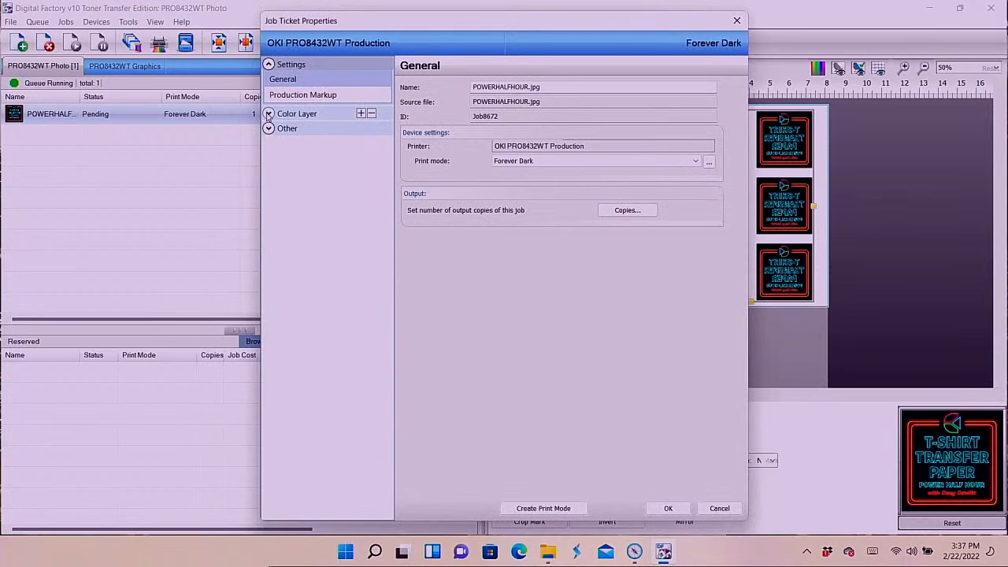
pyautogui.click(268, 115)
pyautogui.click(279, 129)
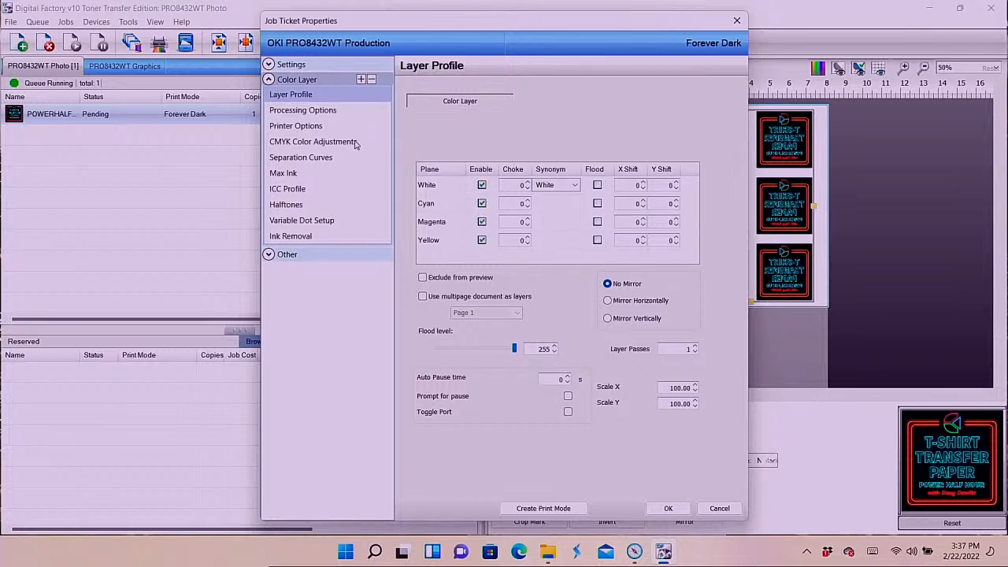
pyautogui.click(320, 113)
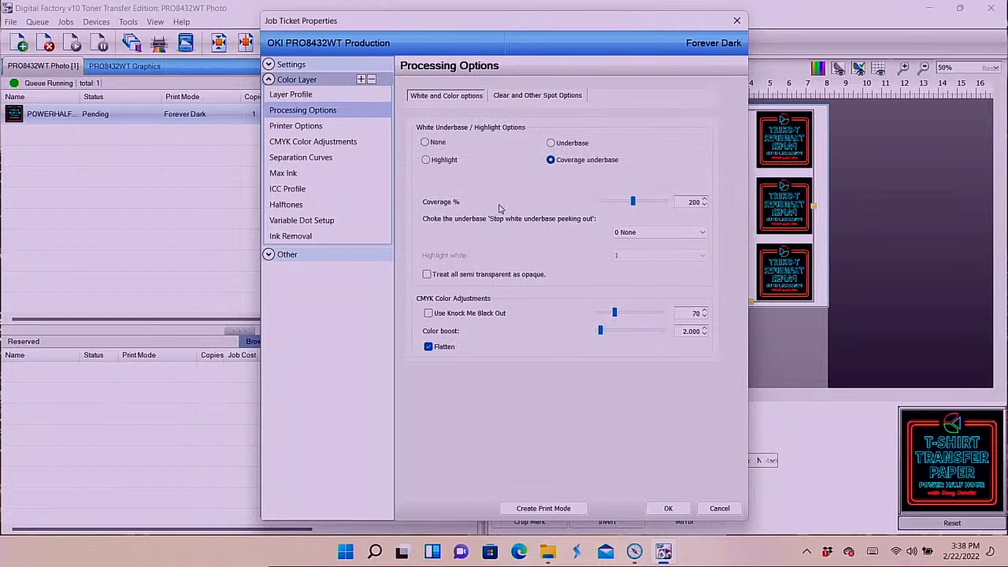
pyautogui.click(701, 232)
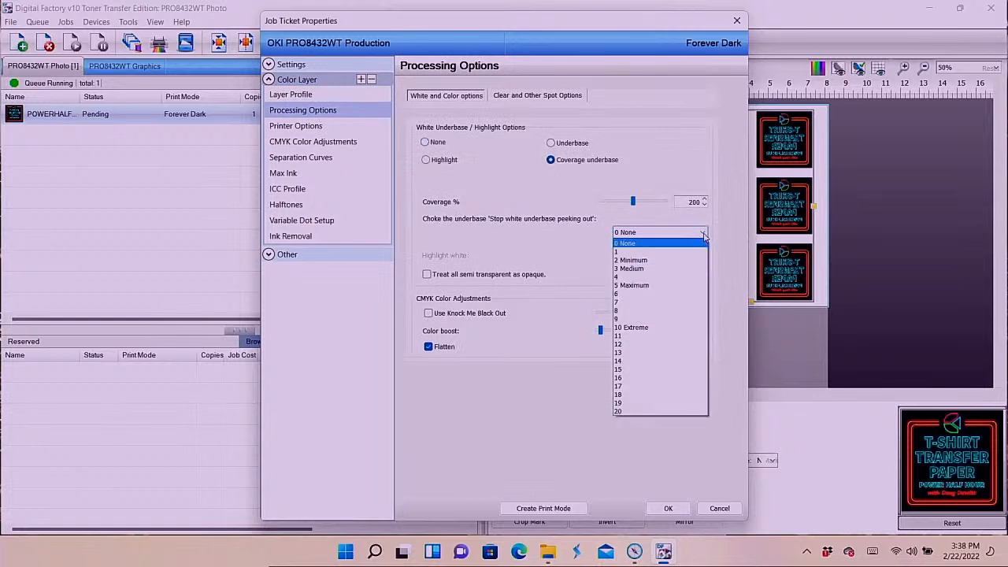
pyautogui.click(674, 262)
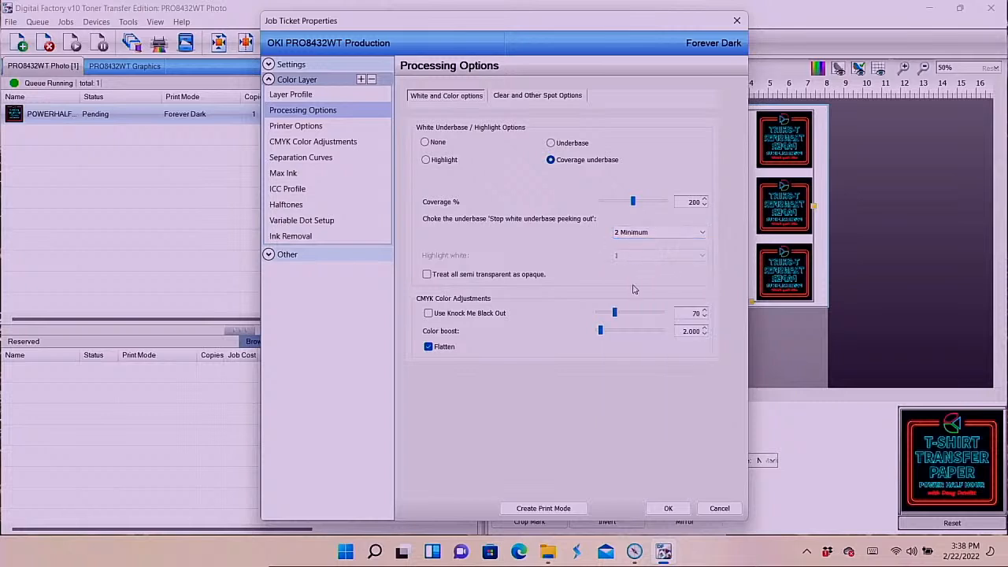
# Step: Disable ink removal in the POWERHALFHOUR job's color layer settings and apply the changes
pyautogui.click(308, 239)
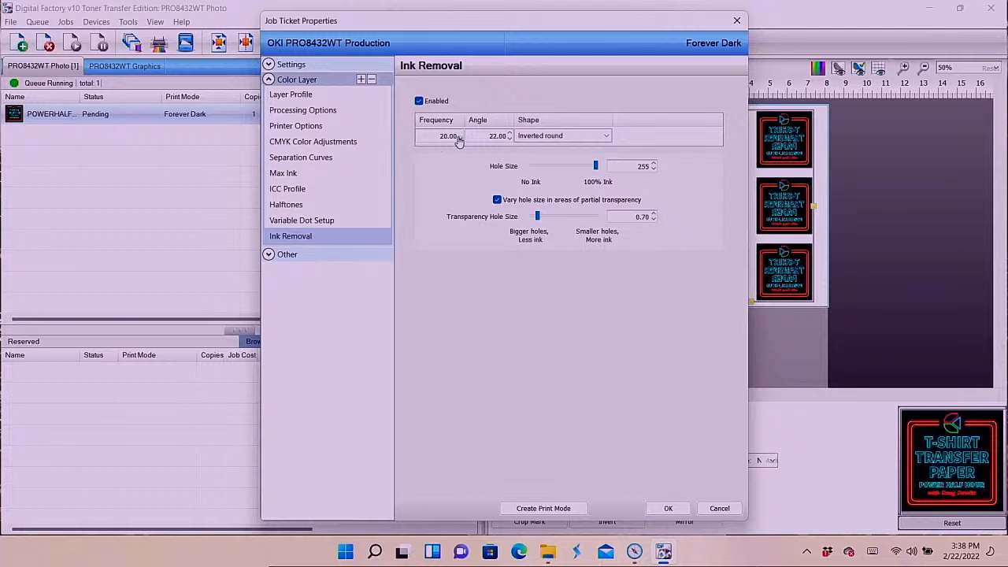
pyautogui.click(419, 101)
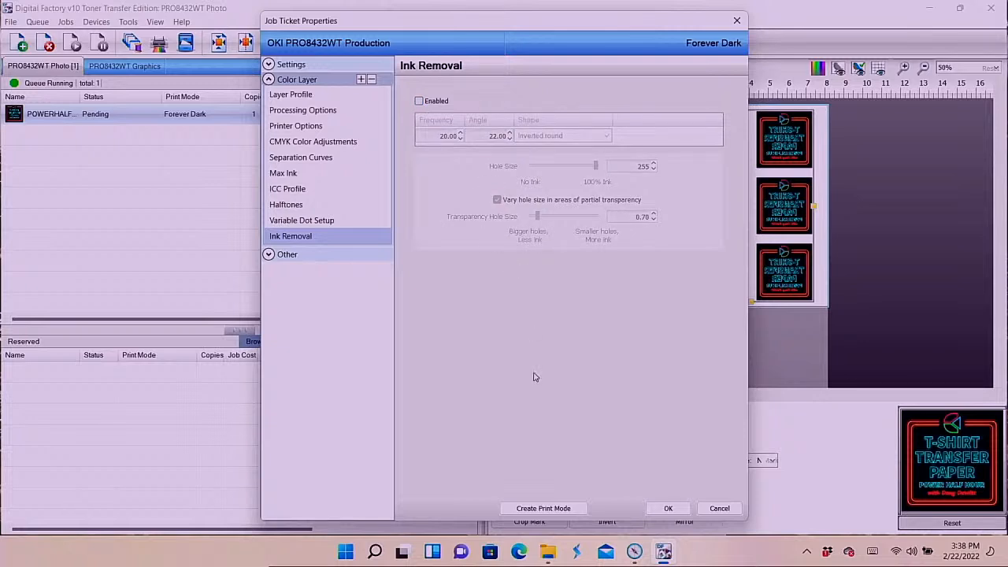
pyautogui.click(667, 509)
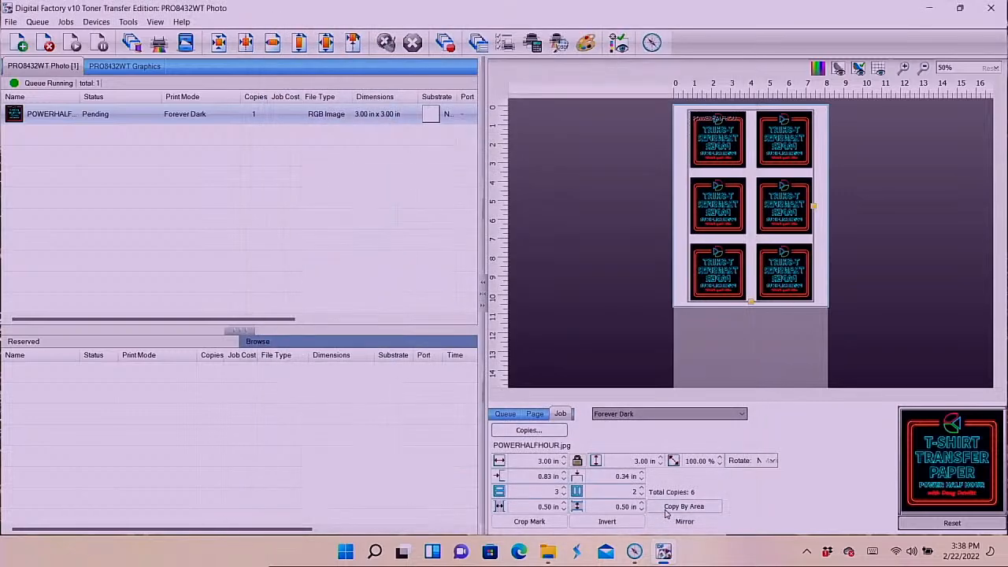
# Step: Process the POWERHALFHOUR job with RIP Only to calculate its job cost without printing
pyautogui.rightClick(287, 118)
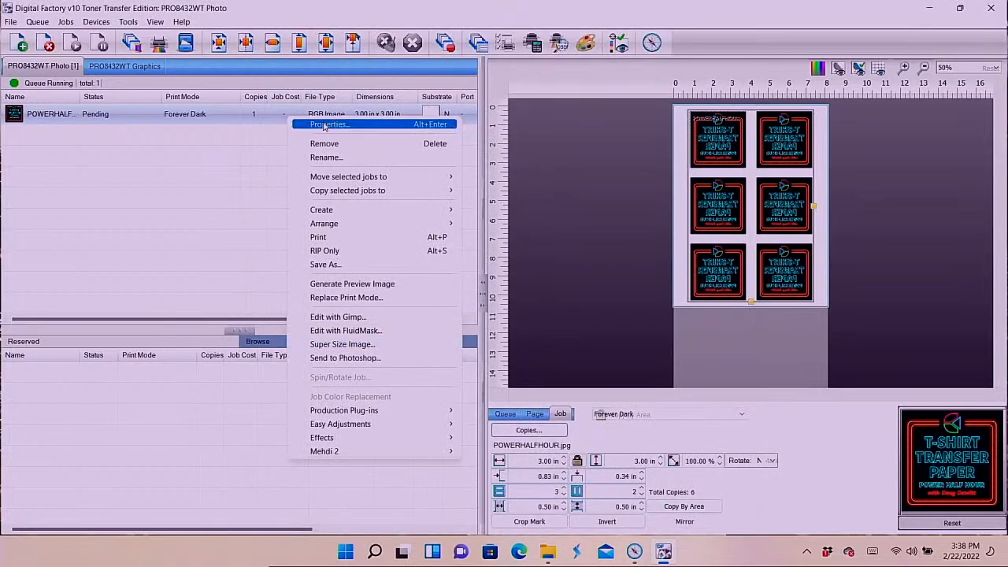
pyautogui.click(332, 253)
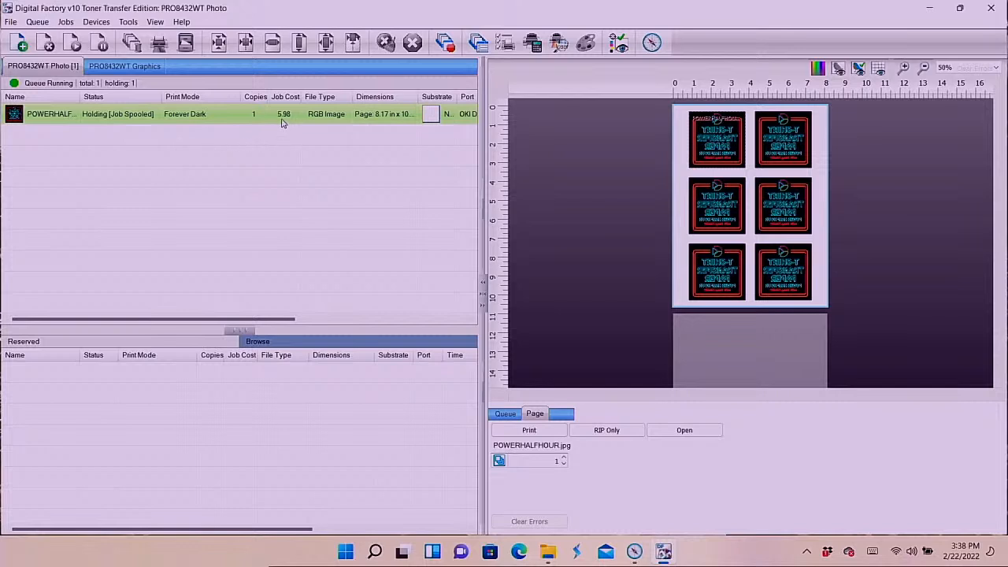
pyautogui.moveTo(280, 122)
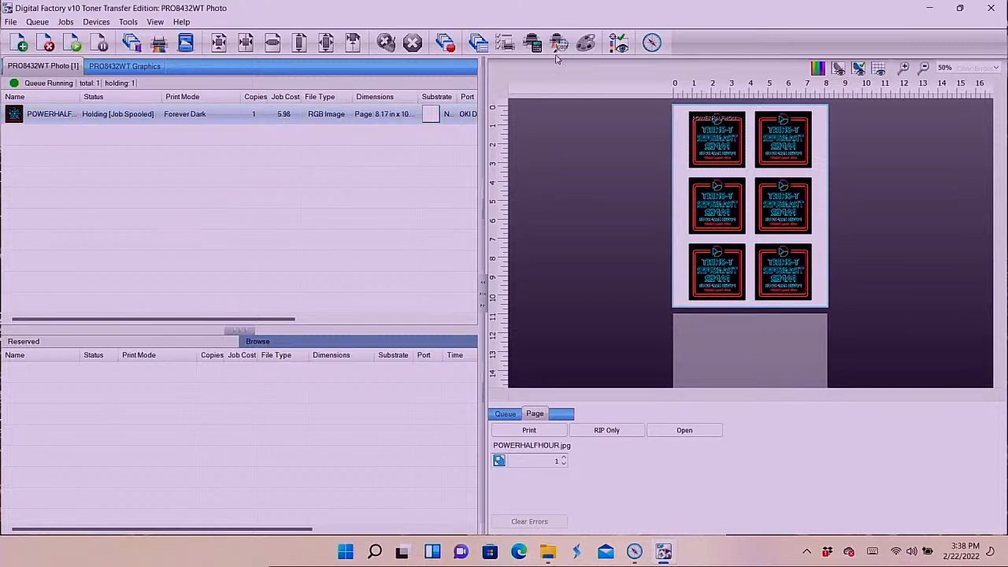
# Step: Examine the POWERHALFHOUR job's itemized cost breakdown, including toner, labor, copies and taxes
pyautogui.click(532, 41)
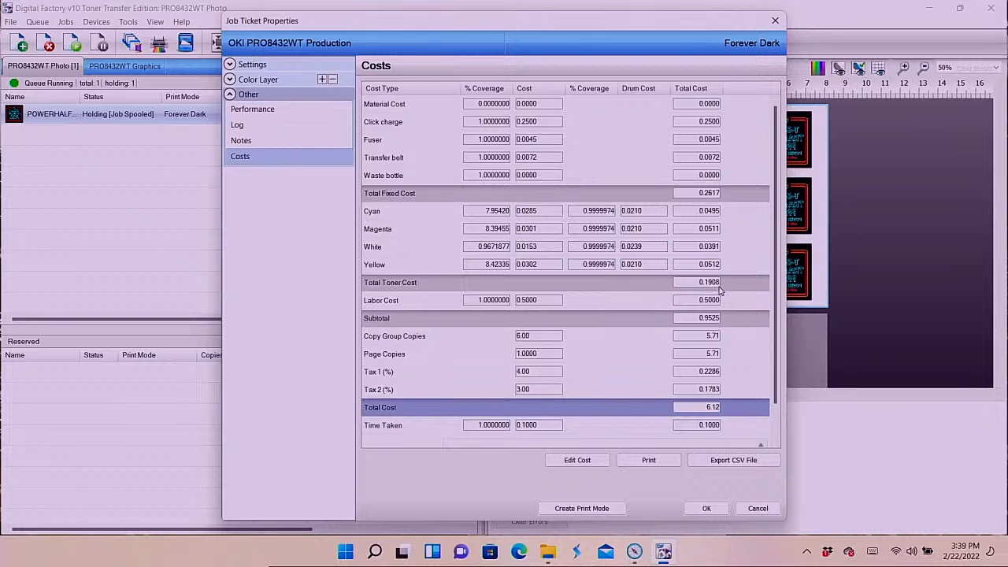
pyautogui.click(707, 509)
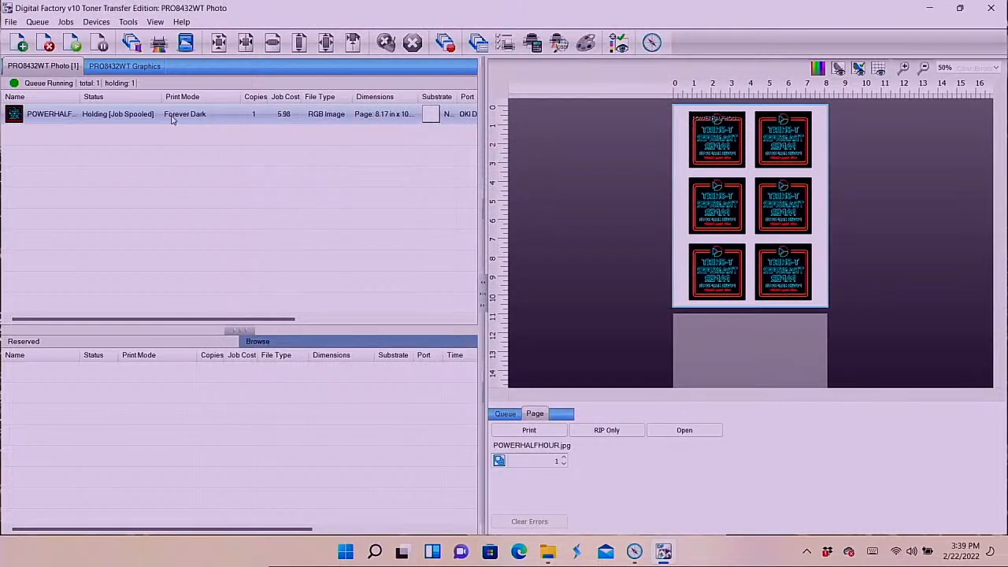
pyautogui.moveTo(172, 118)
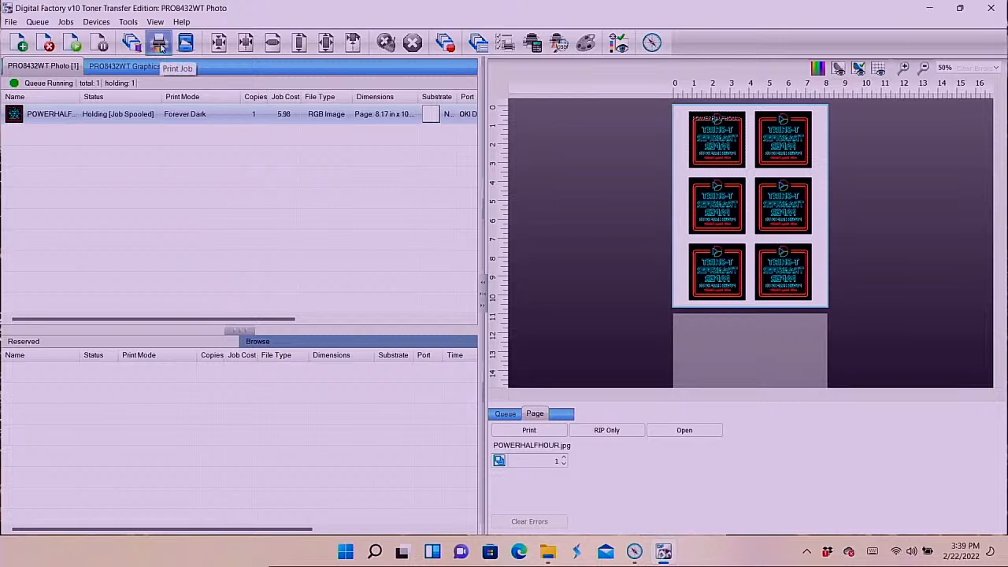
pyautogui.moveTo(32, 110)
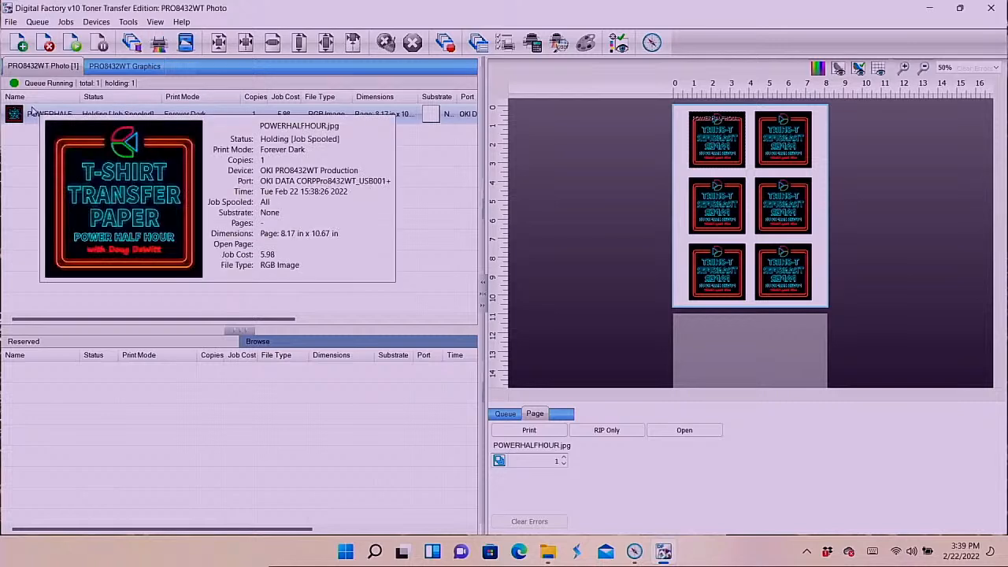
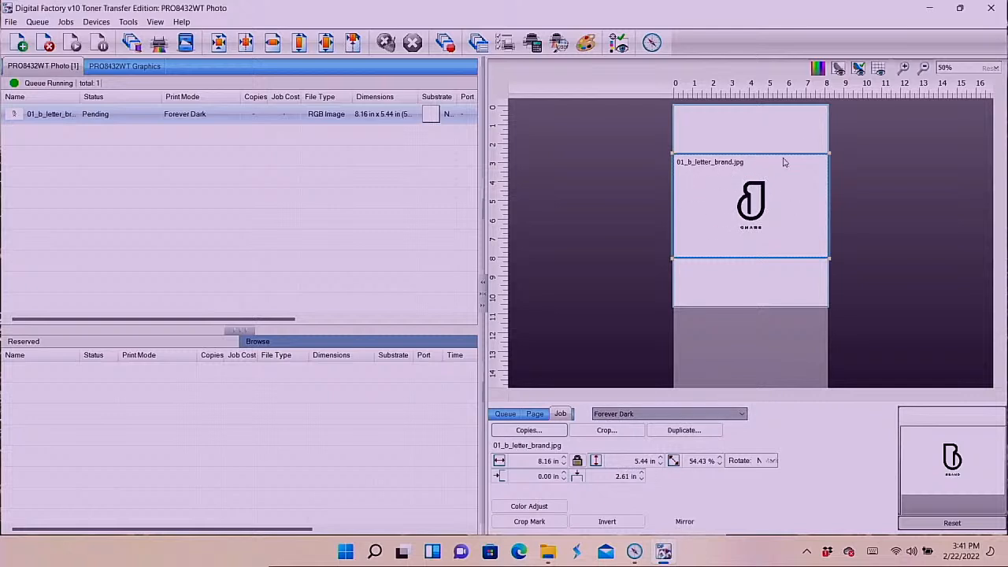
# Step: Set the substrate preview color behind the 01_b_letter_brand.jpg job to light gray (RGB 192, 192, 192)
pyautogui.click(818, 68)
pyautogui.click(453, 271)
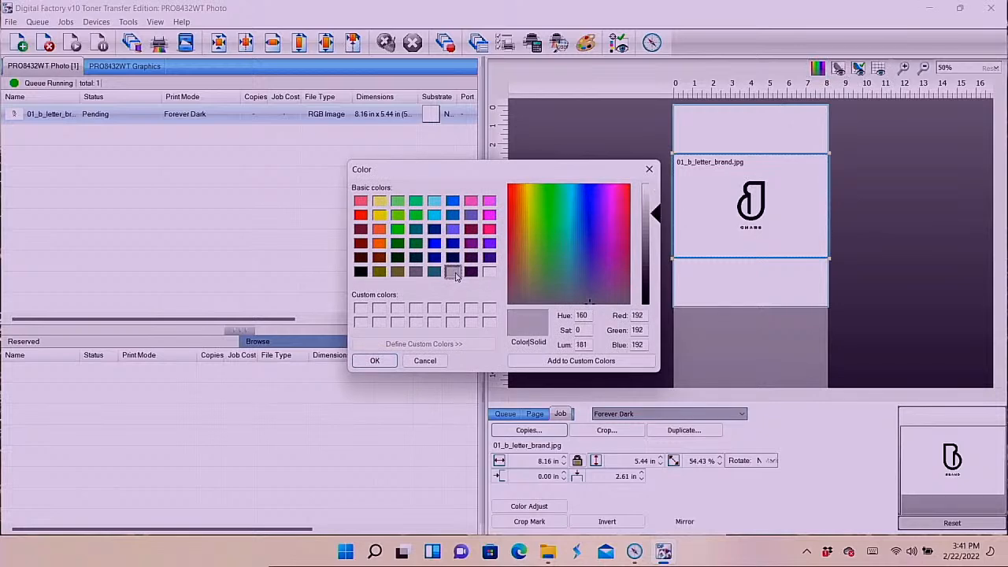
pyautogui.click(375, 361)
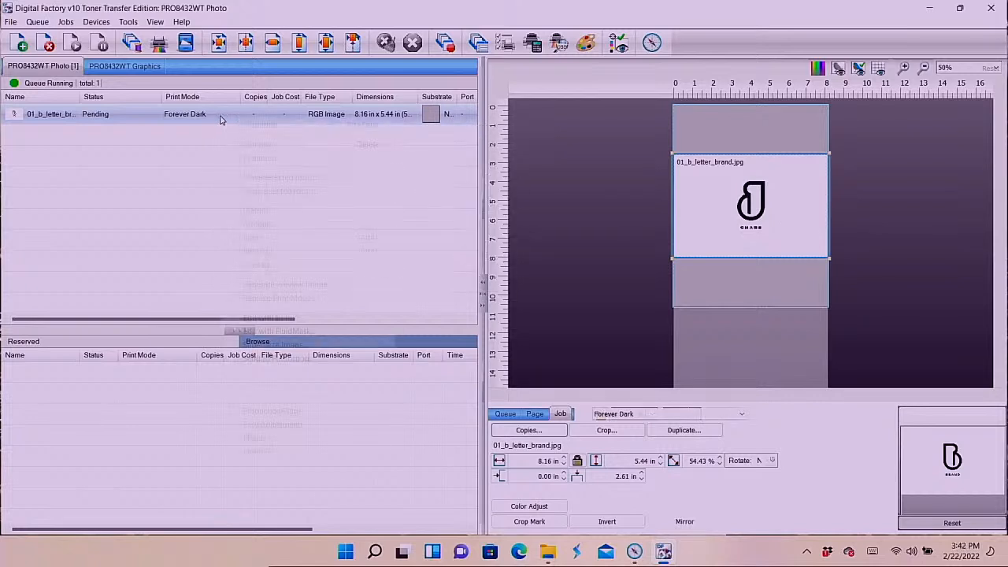
# Step: Open 01_b_letter_brand.jpg in GIMP and crop it to about 320 × 521 px around the B symbol and BRAND text
pyautogui.rightClick(220, 118)
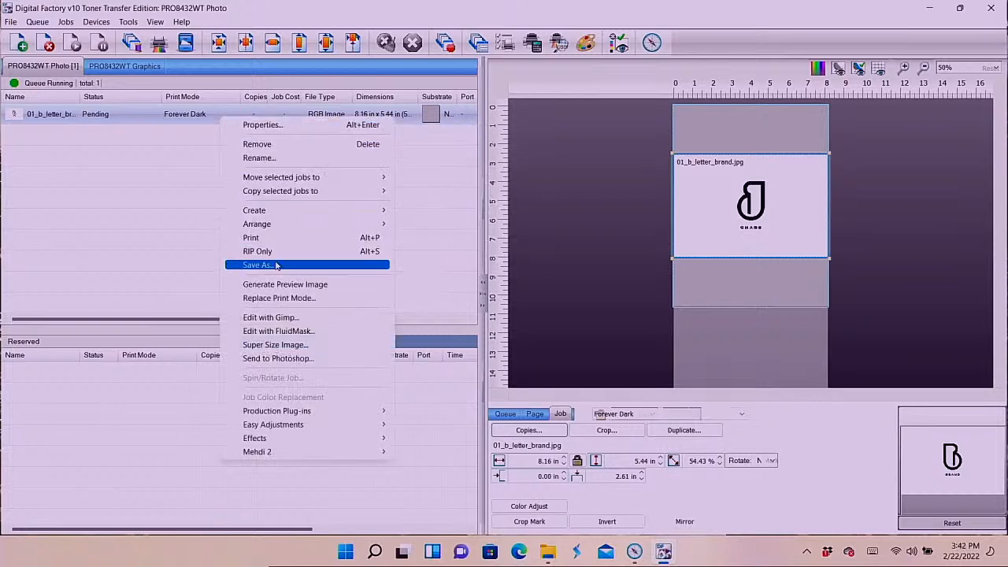
pyautogui.click(269, 317)
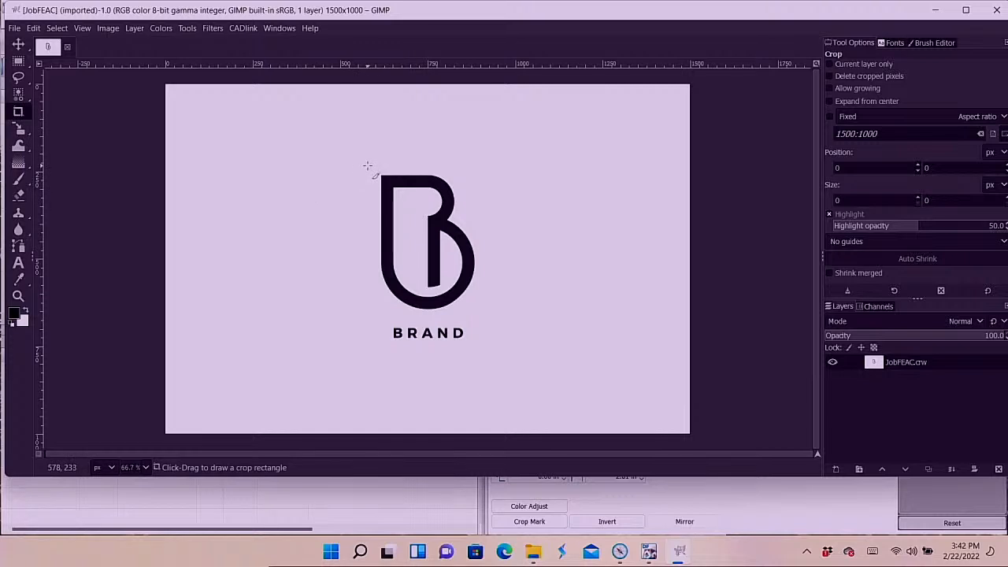
pyautogui.moveTo(370, 165); pyautogui.dragTo(481, 348)
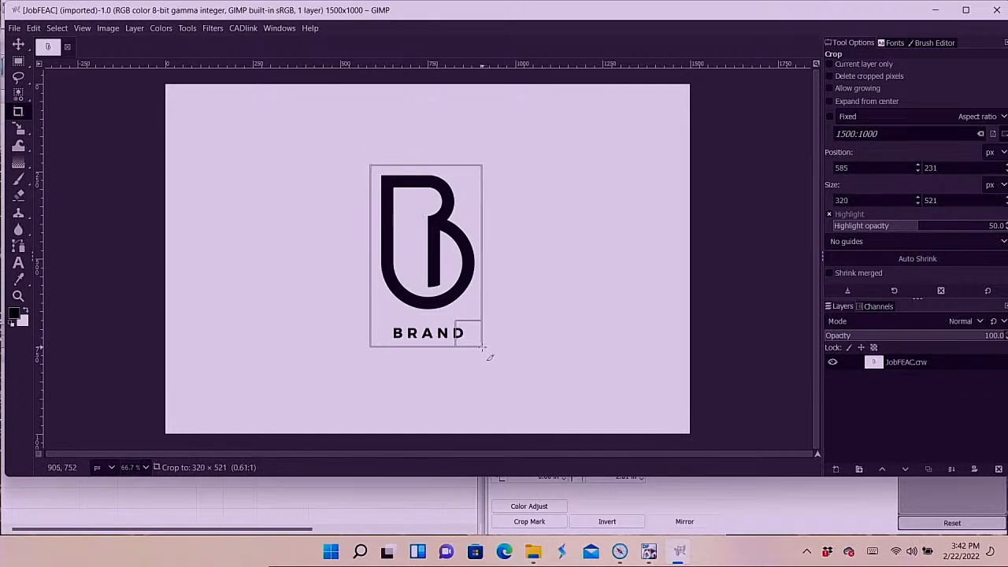
pyautogui.moveTo(482, 348); pyautogui.dragTo(481, 347)
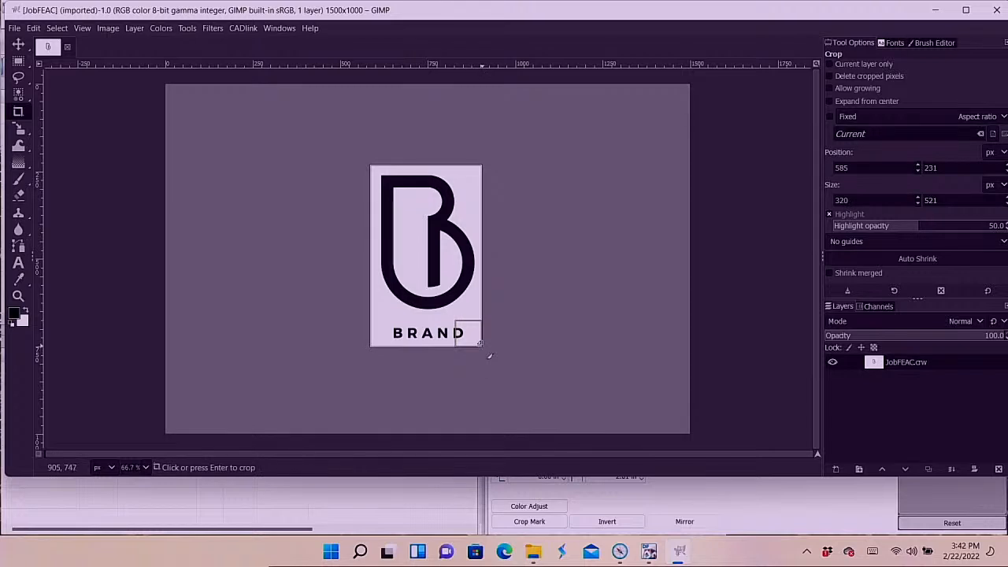
pyautogui.press('Return')
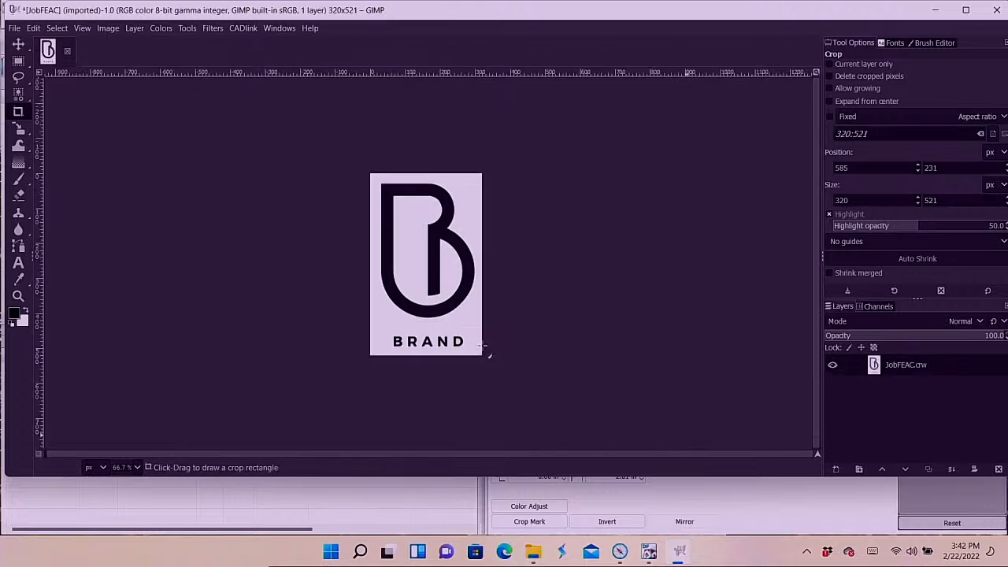
# Step: Export the cropped logo as 01_b_letter_brand_wip.jpg to the Desktop folder Episode 33_ Ganging Graphics, replacing the existing file, at JPEG quality 90
pyautogui.click(15, 28)
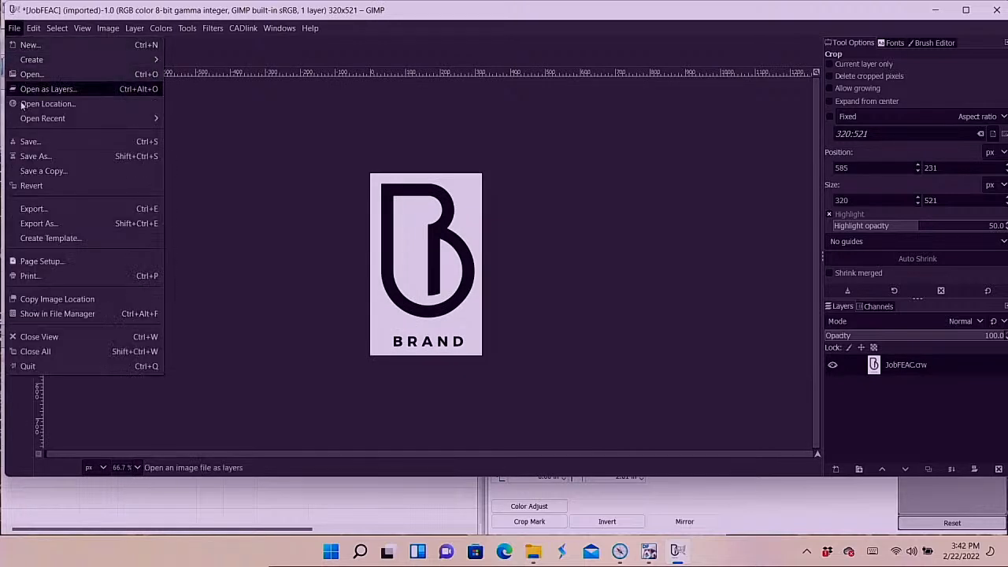
pyautogui.click(35, 210)
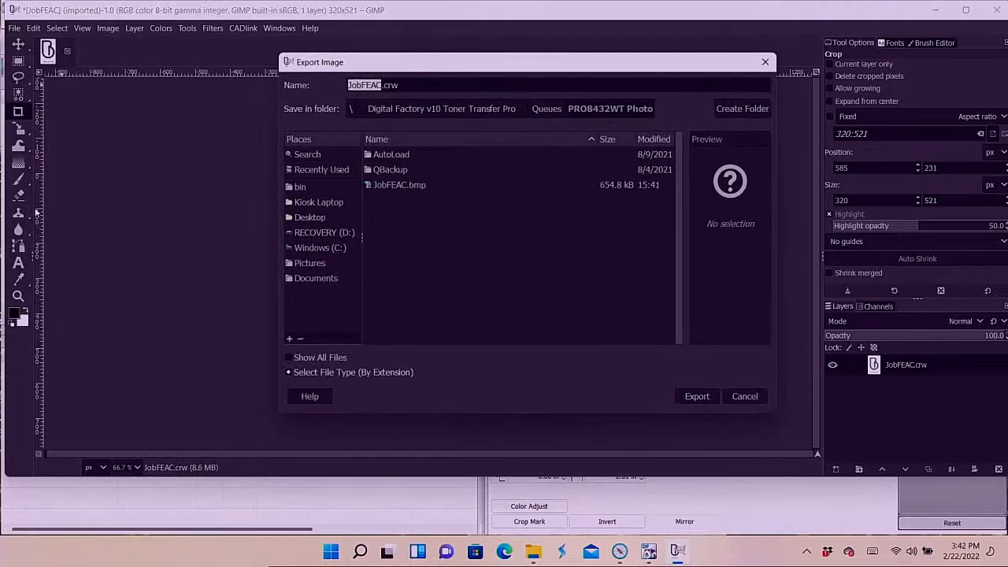
pyautogui.click(314, 219)
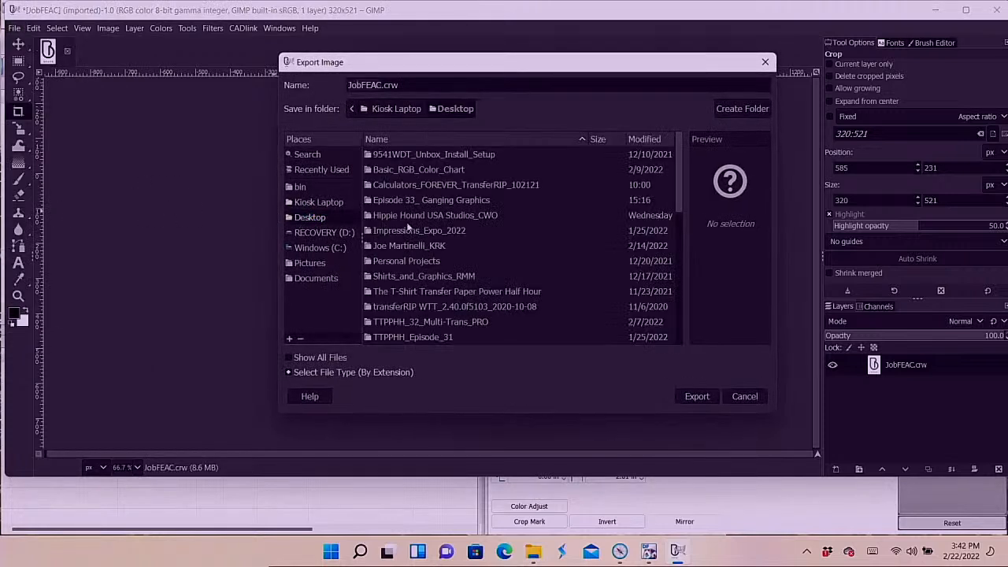
pyautogui.click(416, 201)
pyautogui.doubleClick(415, 202)
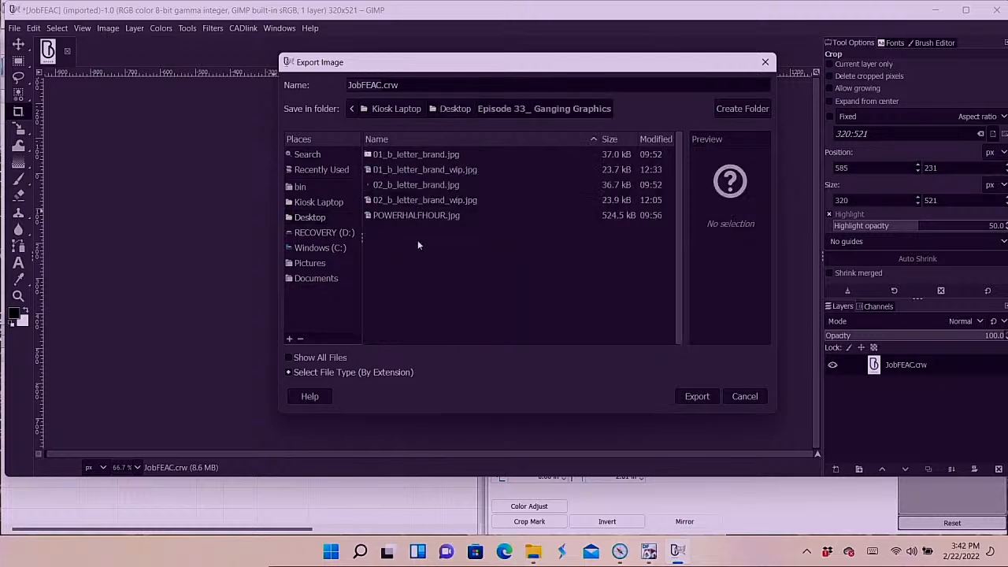
pyautogui.click(415, 170)
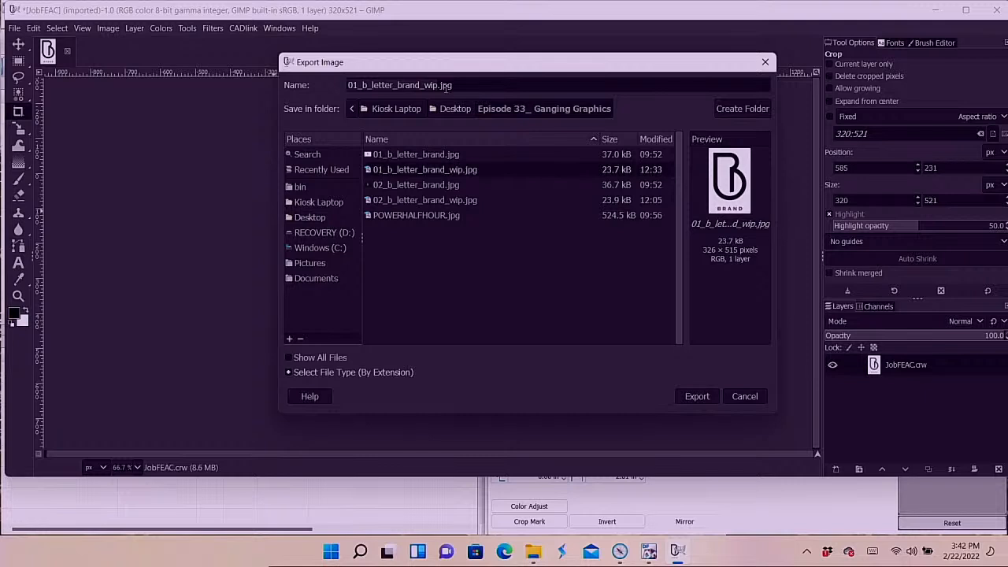
pyautogui.click(696, 396)
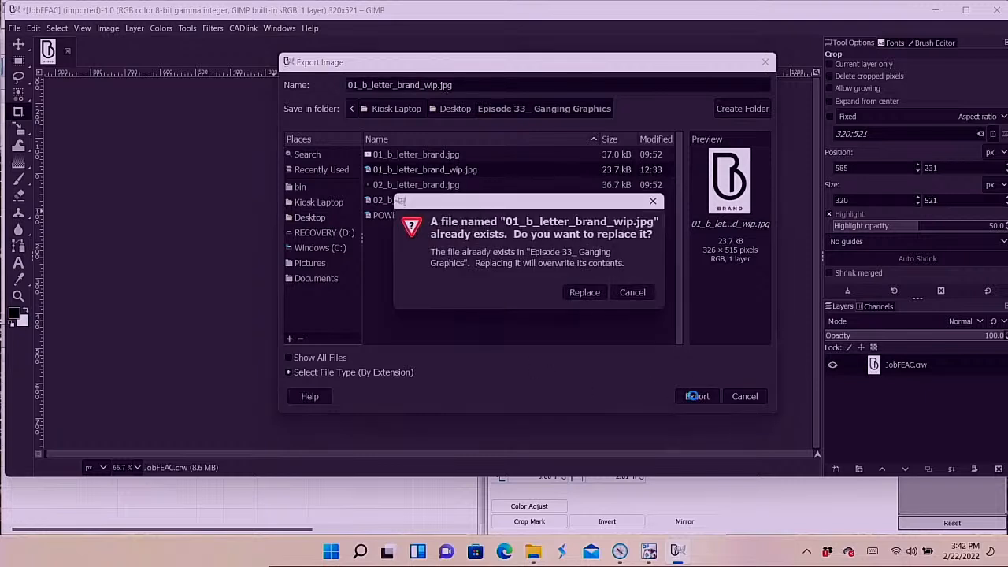
pyautogui.click(587, 293)
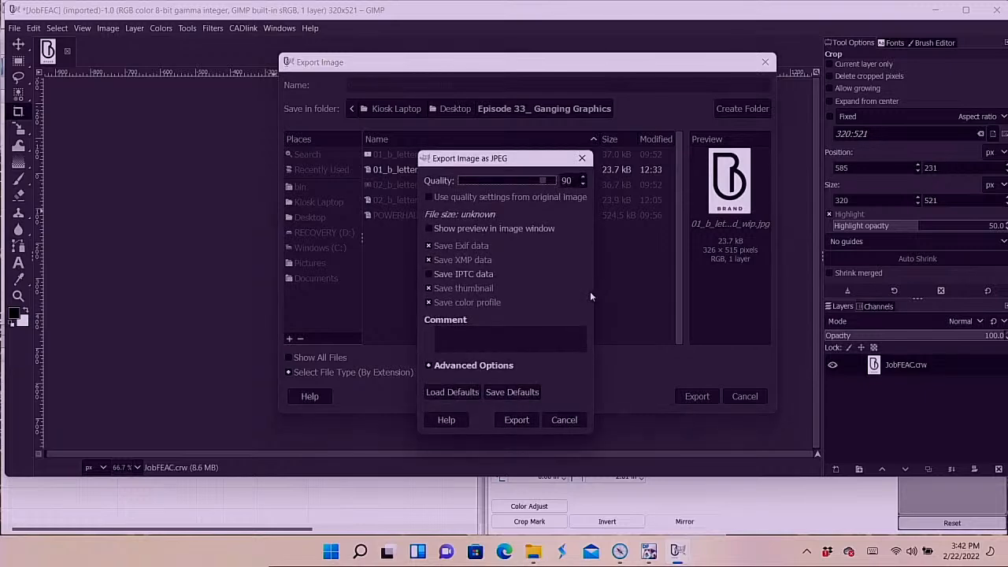
pyautogui.click(516, 419)
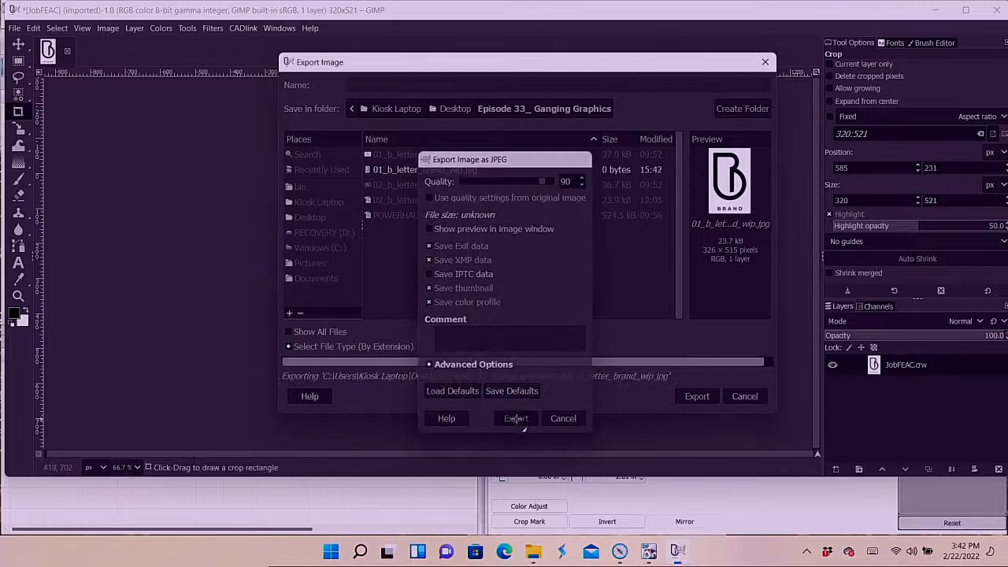
# Step: Return to Digital Factory and try to open a new file into the PRO8432WT Photo queue
pyautogui.click(934, 13)
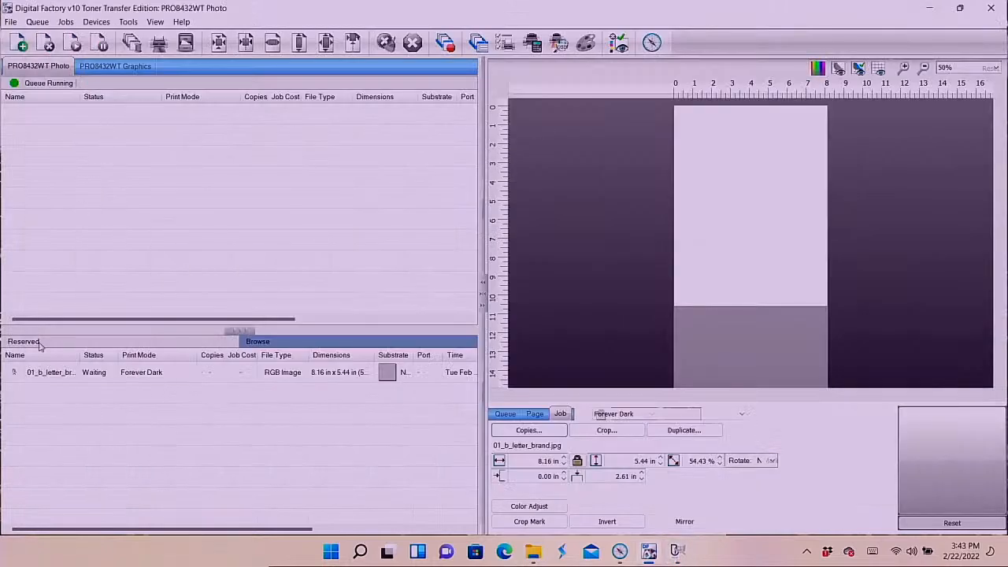
pyautogui.moveTo(65, 381)
pyautogui.click(47, 124)
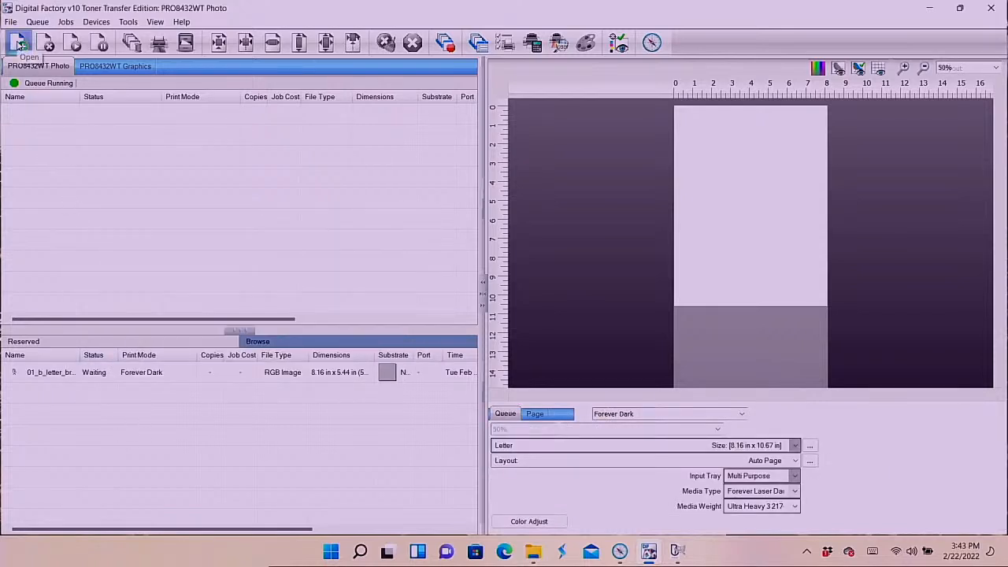
pyautogui.click(19, 45)
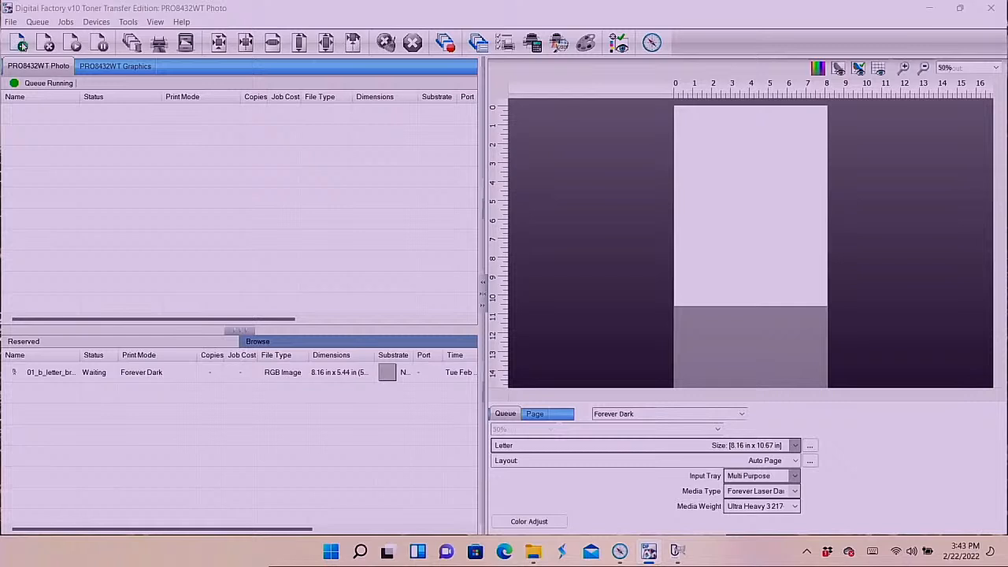
# Step: Switch back to GIMP and quit it, discarding the unsaved changes to the exported logo
pyautogui.click(679, 556)
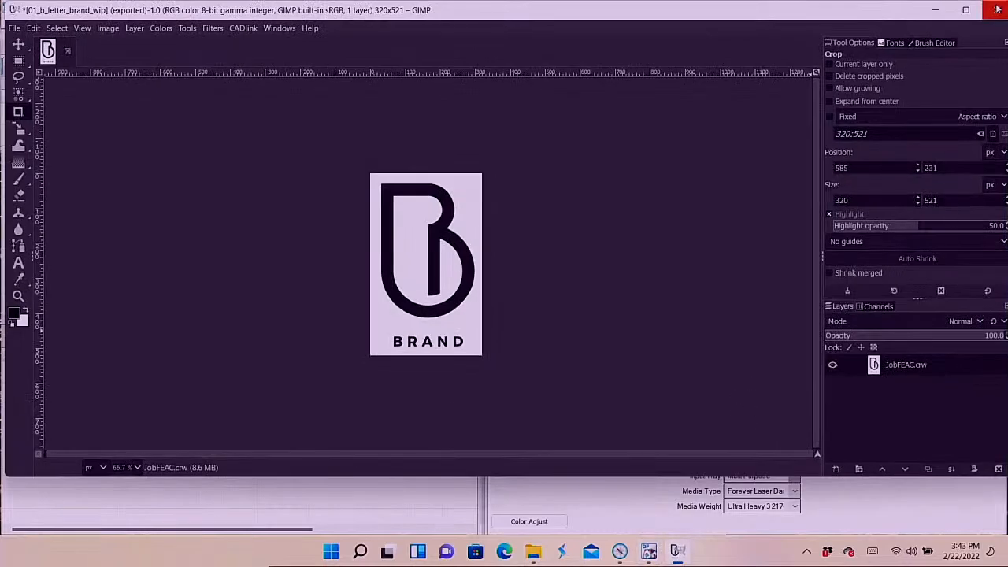
pyautogui.click(997, 9)
pyautogui.click(280, 27)
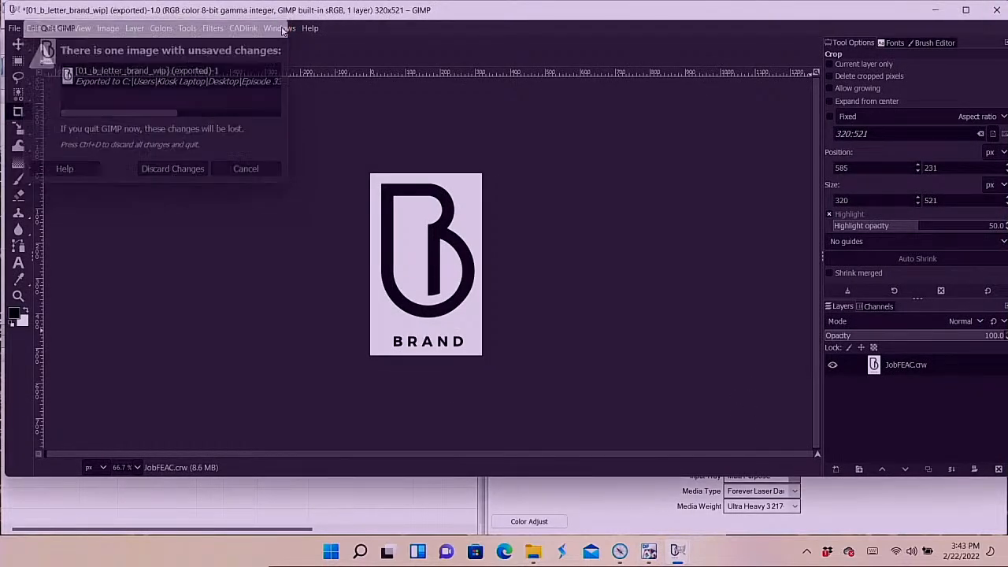
pyautogui.click(997, 9)
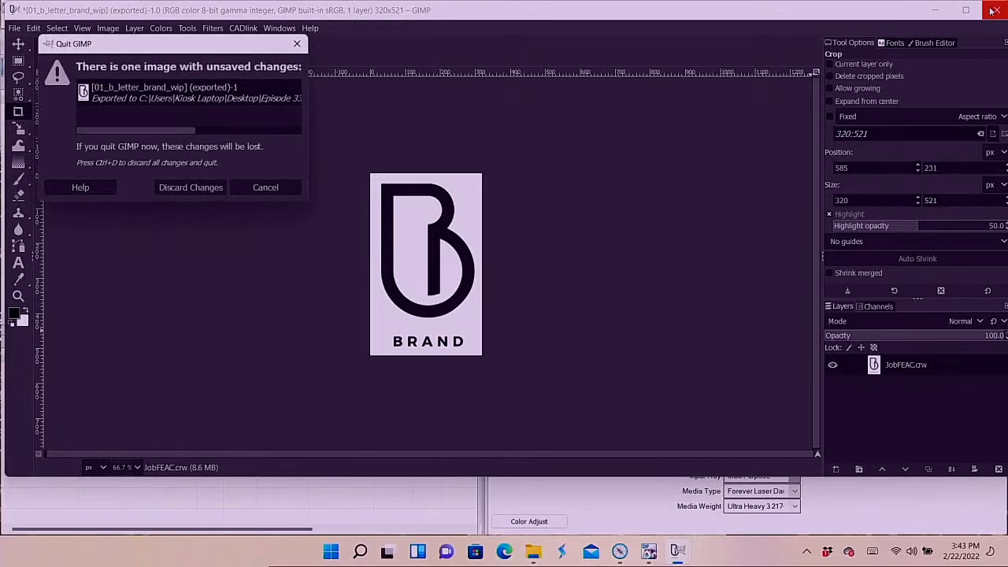
pyautogui.click(191, 188)
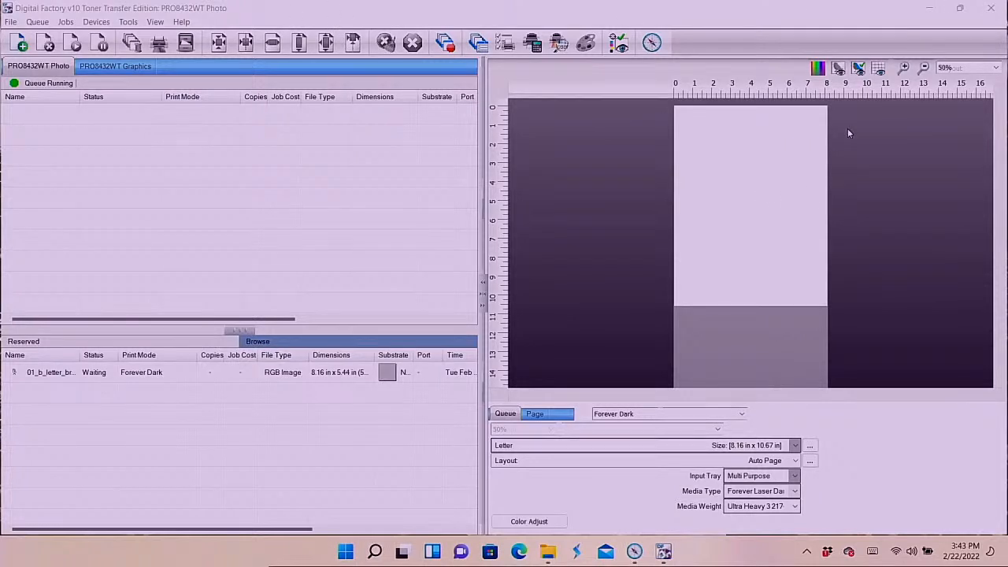
# Step: Force the unresponsive PSQueue: CADlink printer queue task to end using Task Manager, and close Task Manager
pyautogui.hotkey('ctrl', 'alt', 'Delete')
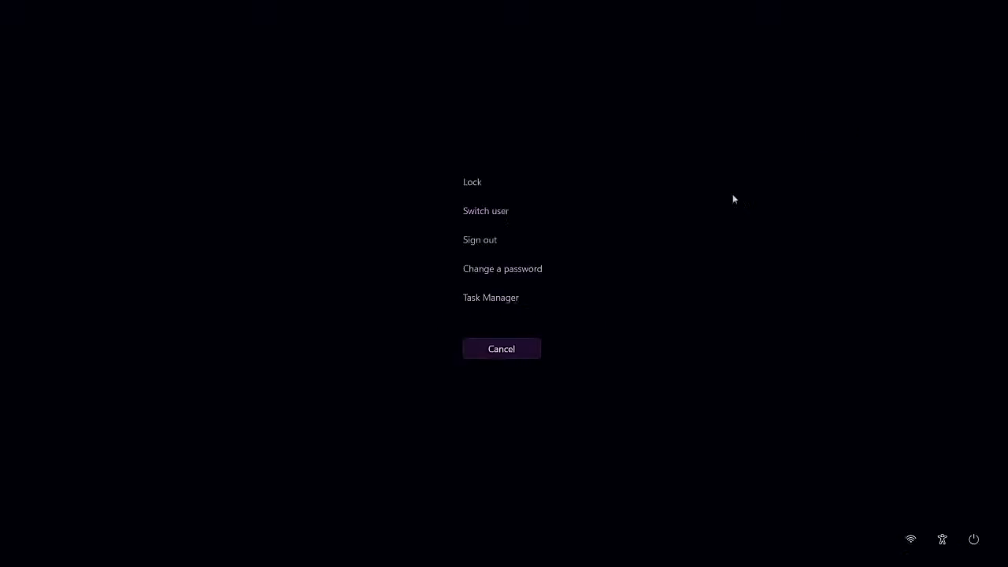
pyautogui.click(498, 302)
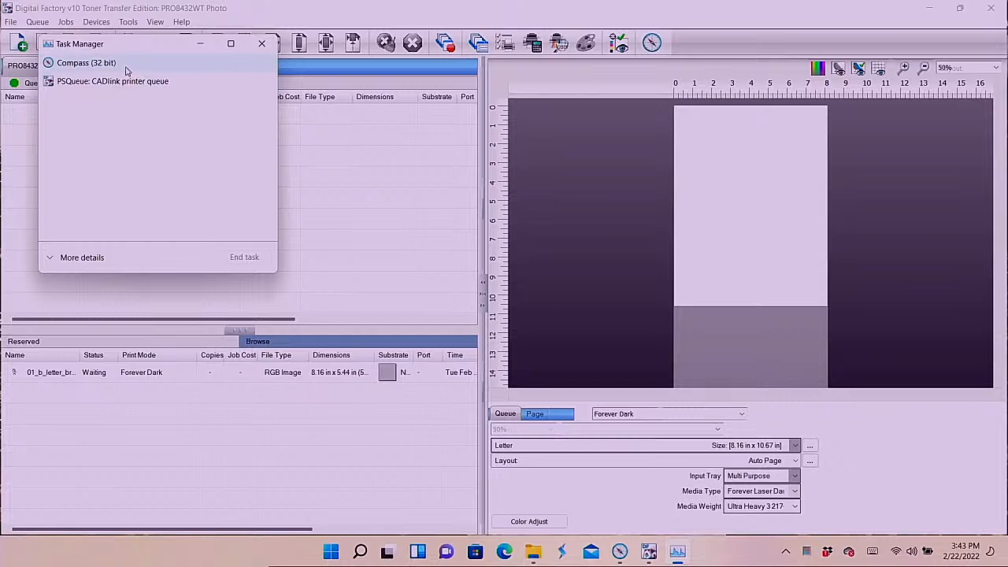
pyautogui.click(122, 86)
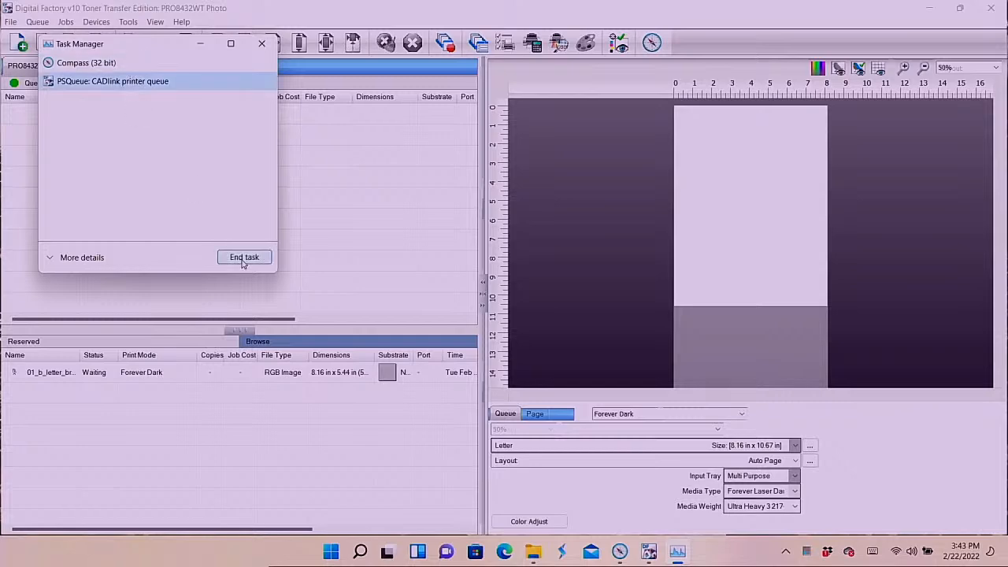
pyautogui.click(243, 257)
pyautogui.click(106, 63)
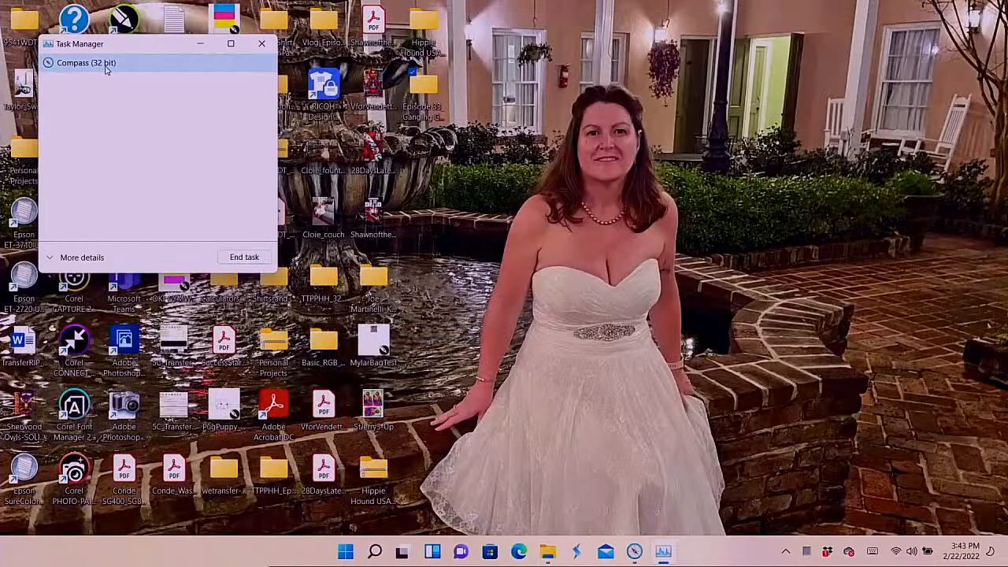
pyautogui.click(271, 48)
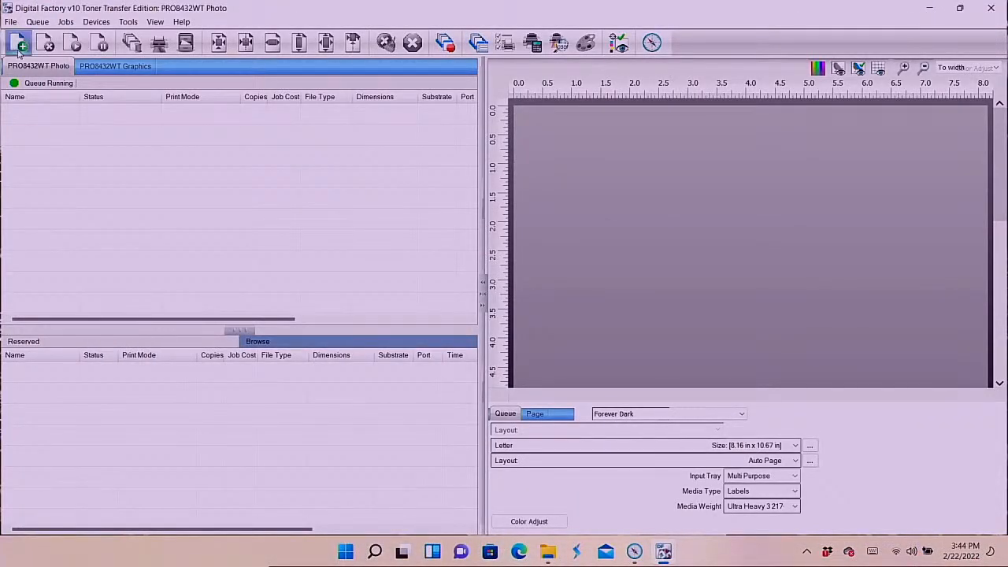
# Step: Import 01_b_letter_brand_wip from the Desktop folder Episode 33_ Ganging Graphics into the PRO8432WT Photo queue
pyautogui.click(19, 43)
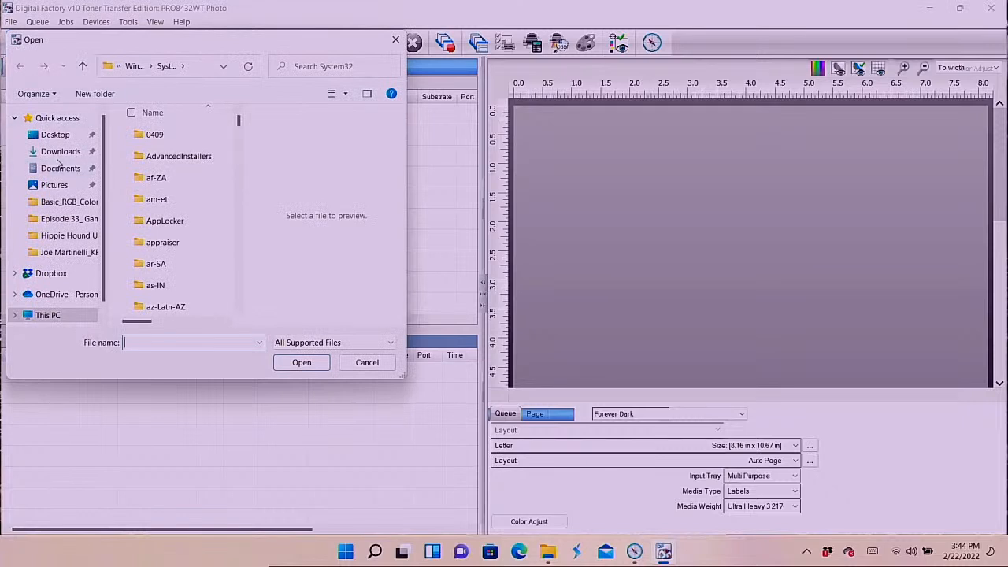
pyautogui.click(56, 140)
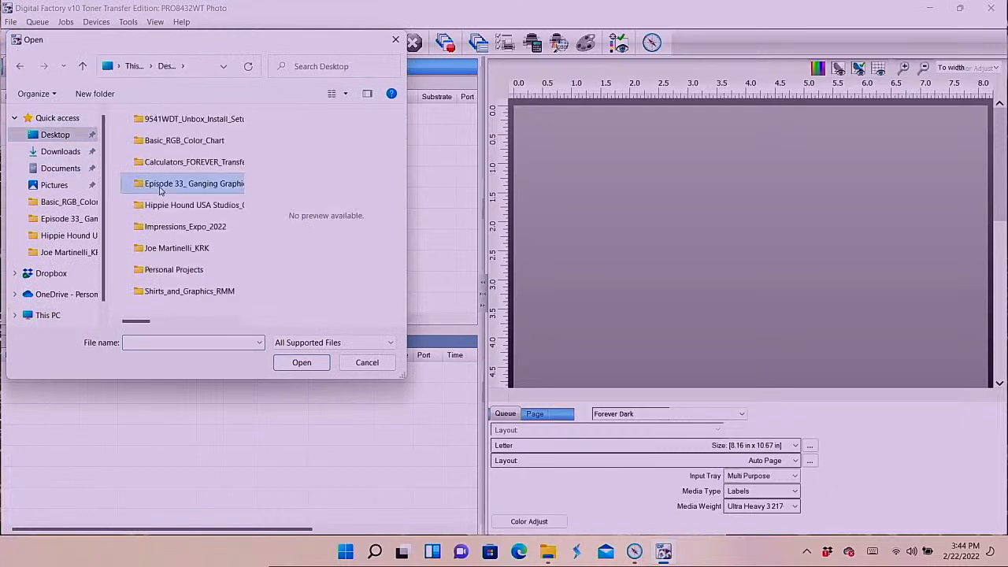
pyautogui.doubleClick(150, 186)
pyautogui.click(154, 230)
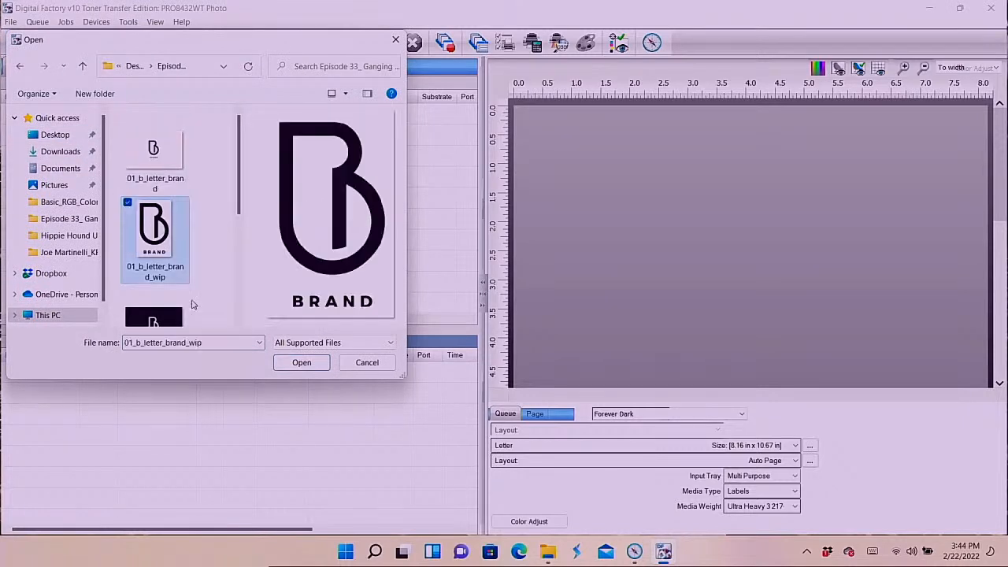
pyautogui.click(302, 363)
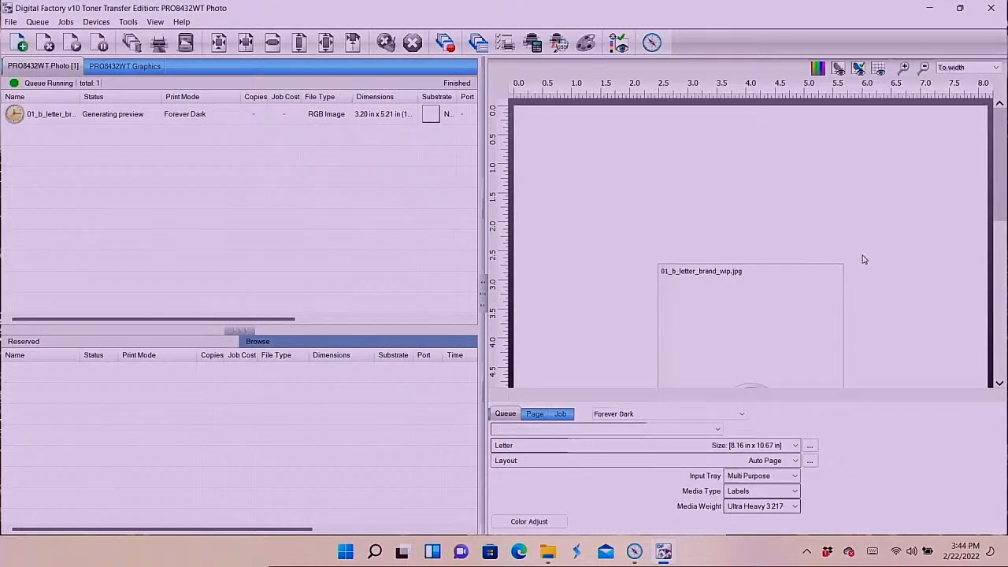
# Step: Set the imported B letter logo's height to 2.00 in with its proportions locked
pyautogui.click(924, 70)
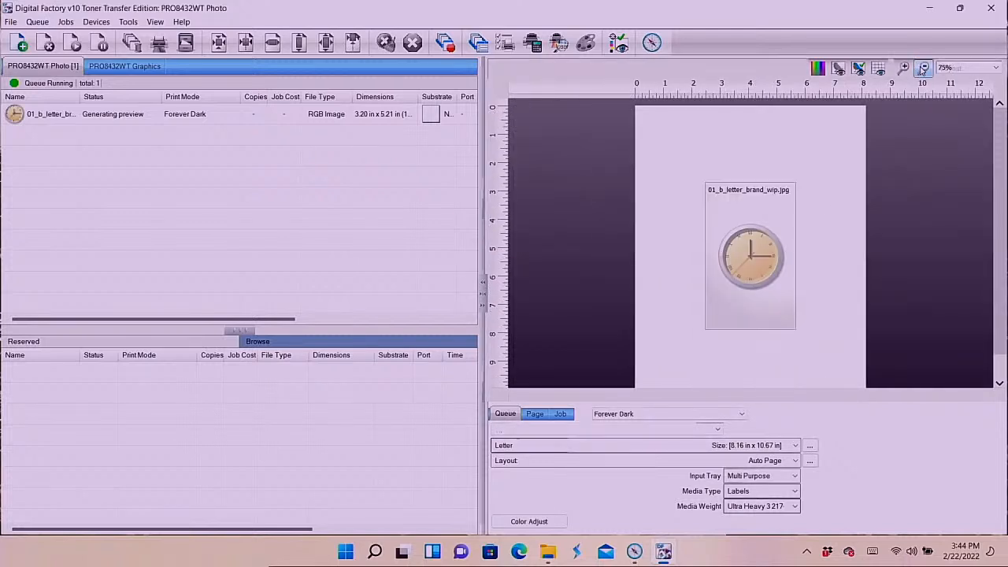
pyautogui.click(268, 119)
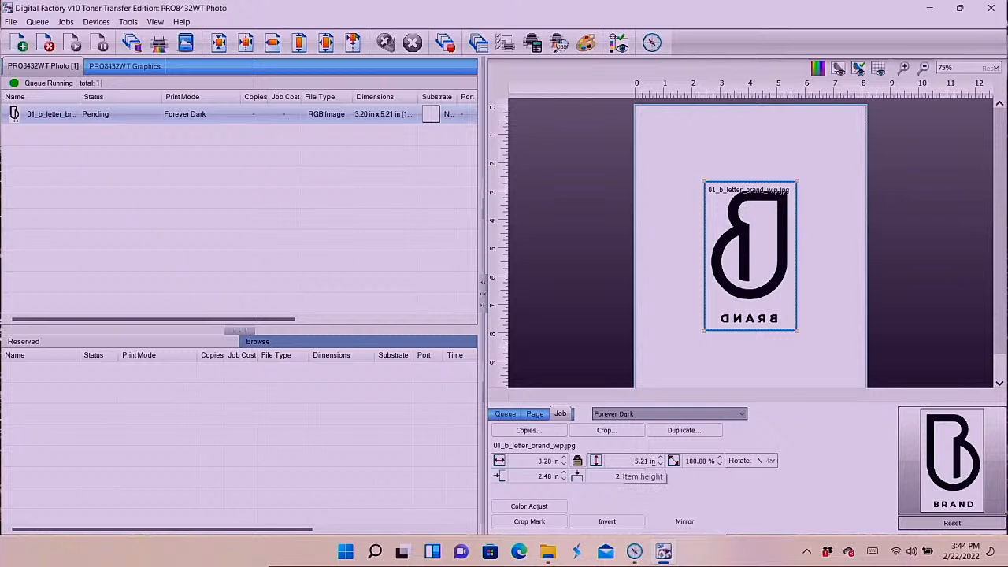
pyautogui.moveTo(634, 461); pyautogui.dragTo(657, 461)
pyautogui.write('2.00')
pyautogui.press('Return')
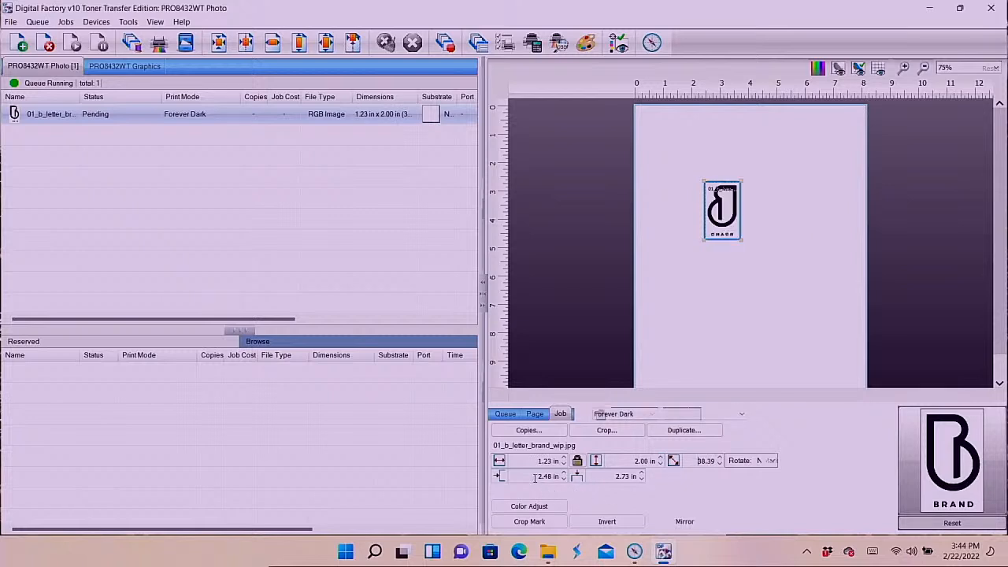
# Step: Place the logo near the sheet's upper-left corner with horizontal and vertical offsets of 0.25 in
pyautogui.moveTo(534, 477); pyautogui.dragTo(572, 481)
pyautogui.write('0.25')
pyautogui.press('Tab')
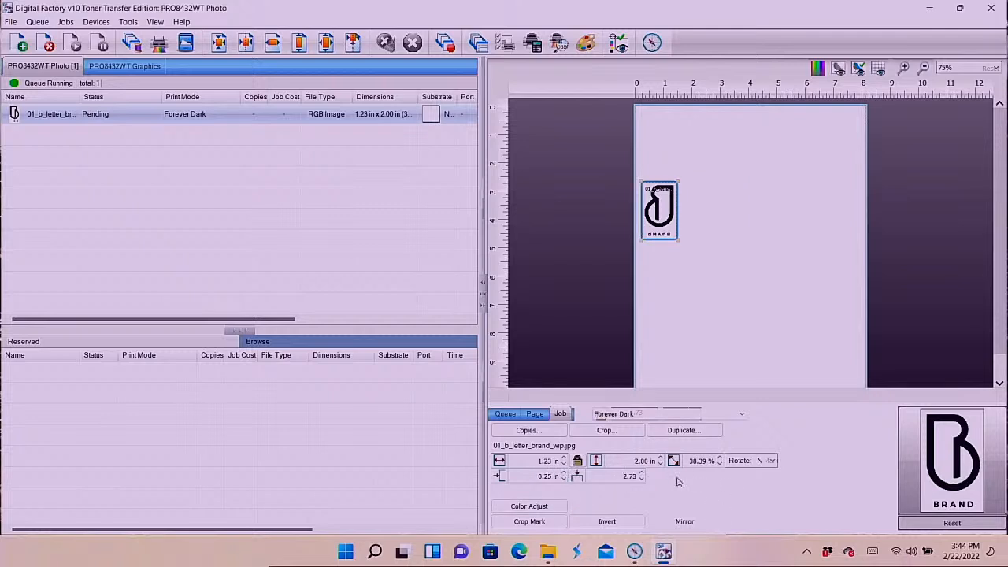
pyautogui.moveTo(621, 478); pyautogui.dragTo(666, 476)
pyautogui.write('0.25')
pyautogui.press('Tab')
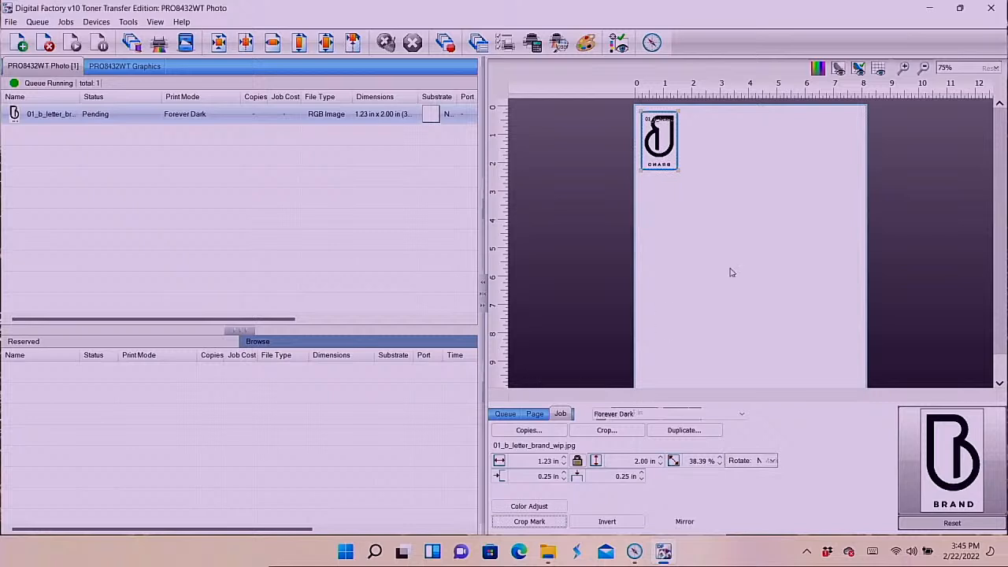
# Step: Check the logo's current resolution in Super Size Image without changing it
pyautogui.click(263, 116)
pyautogui.rightClick(232, 120)
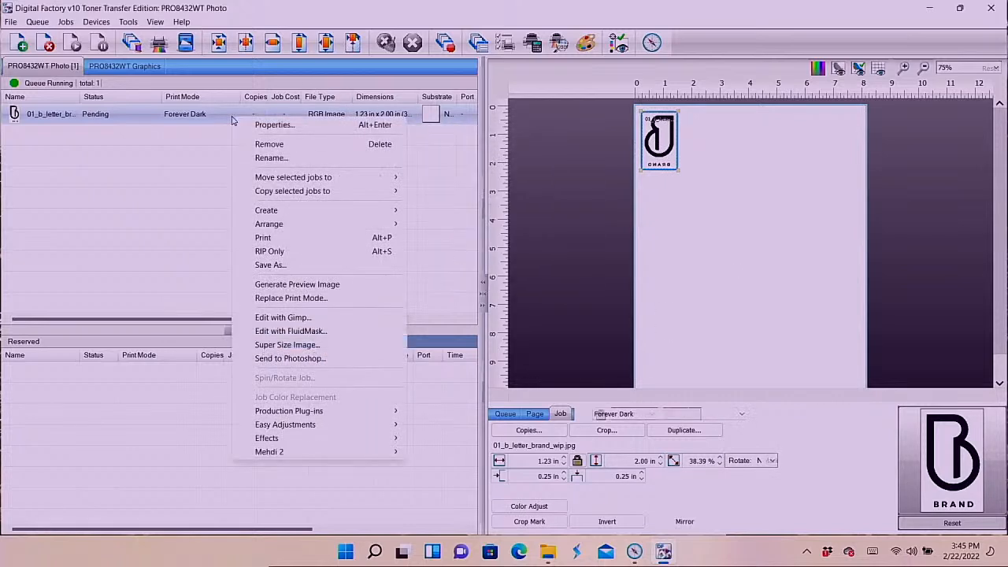
pyautogui.click(279, 346)
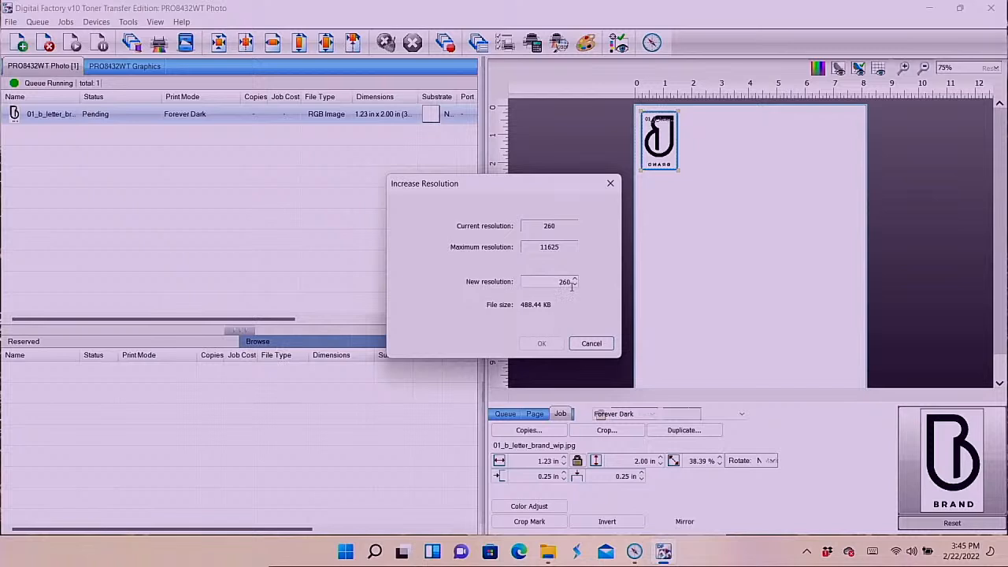
pyautogui.click(587, 345)
pyautogui.click(589, 345)
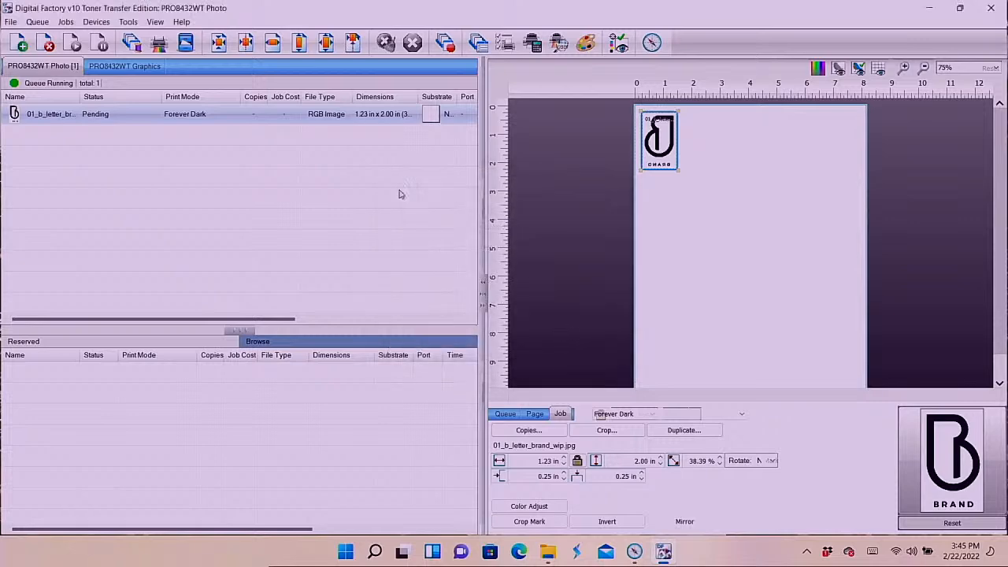
# Step: Set the substrate preview colour to light grey with RGB 192, 192, 192
pyautogui.click(819, 69)
pyautogui.click(453, 272)
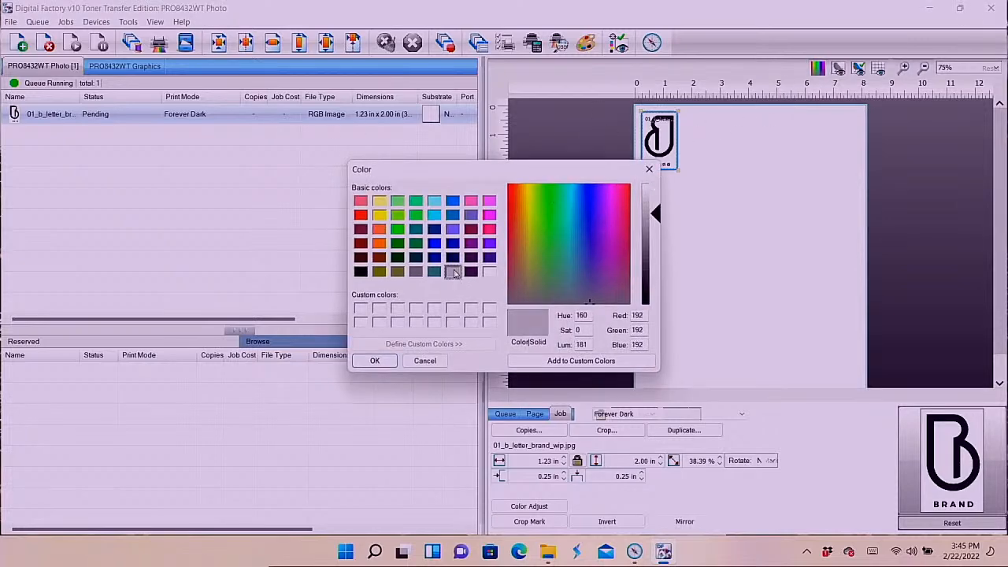
pyautogui.click(374, 360)
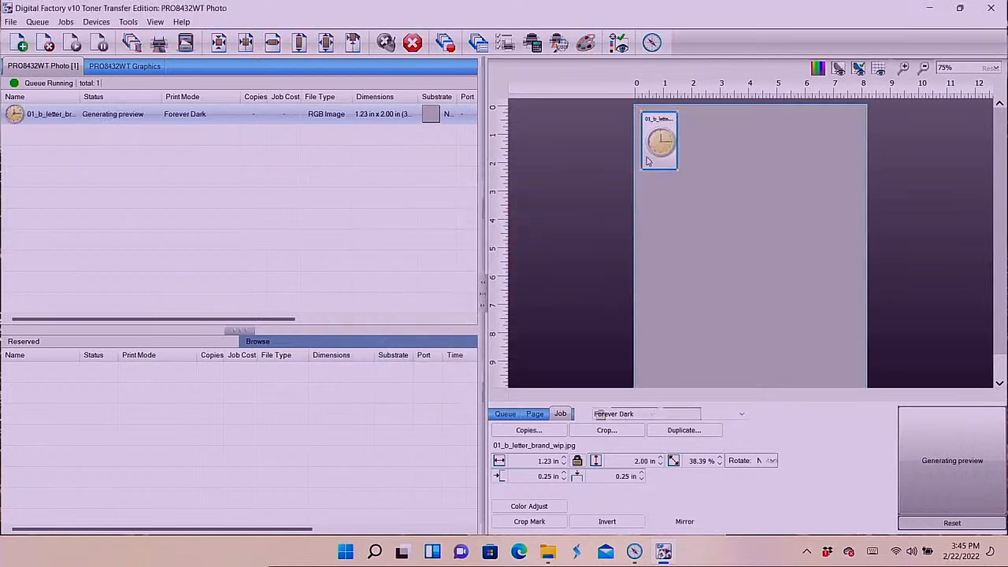
# Step: Edit the logo with FluidMask and mark the white areas inside and around the B symbol with the Delete Local Brush
pyautogui.rightClick(264, 117)
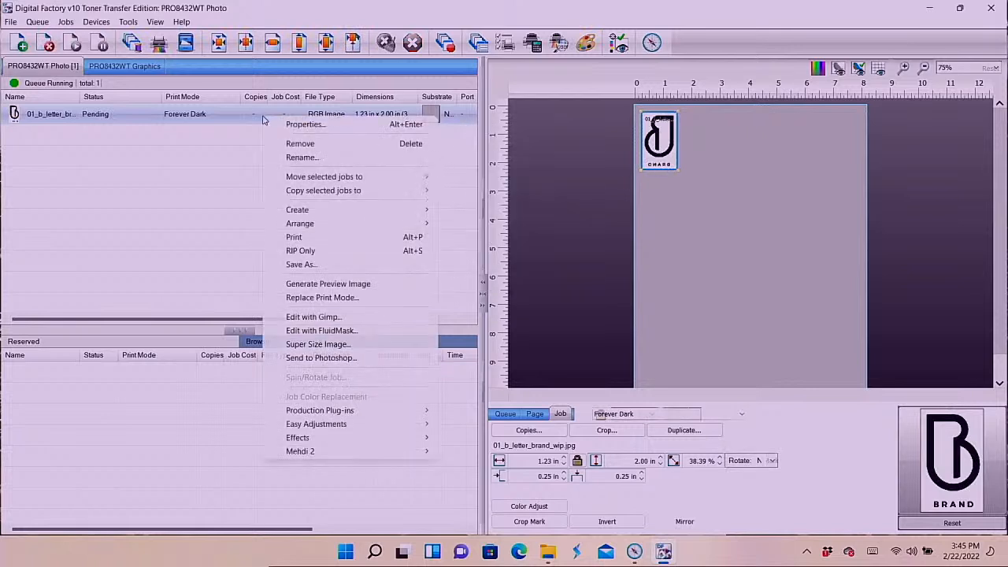
pyautogui.click(306, 332)
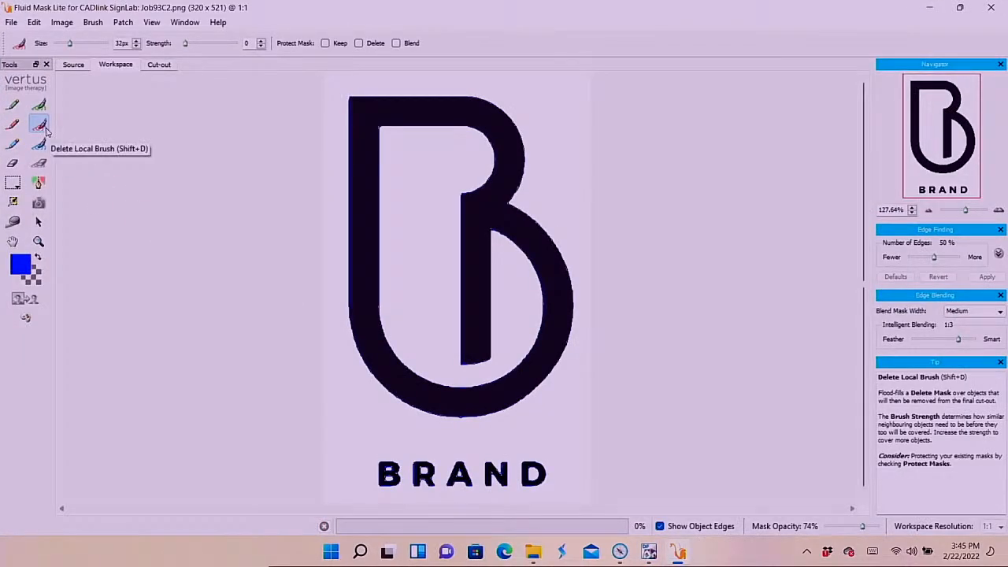
pyautogui.click(422, 175)
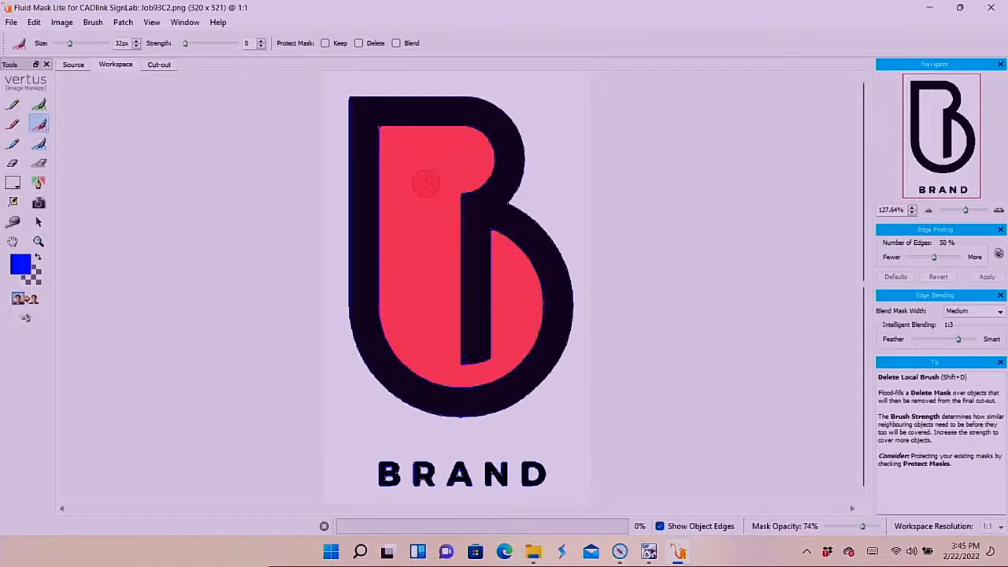
pyautogui.click(572, 152)
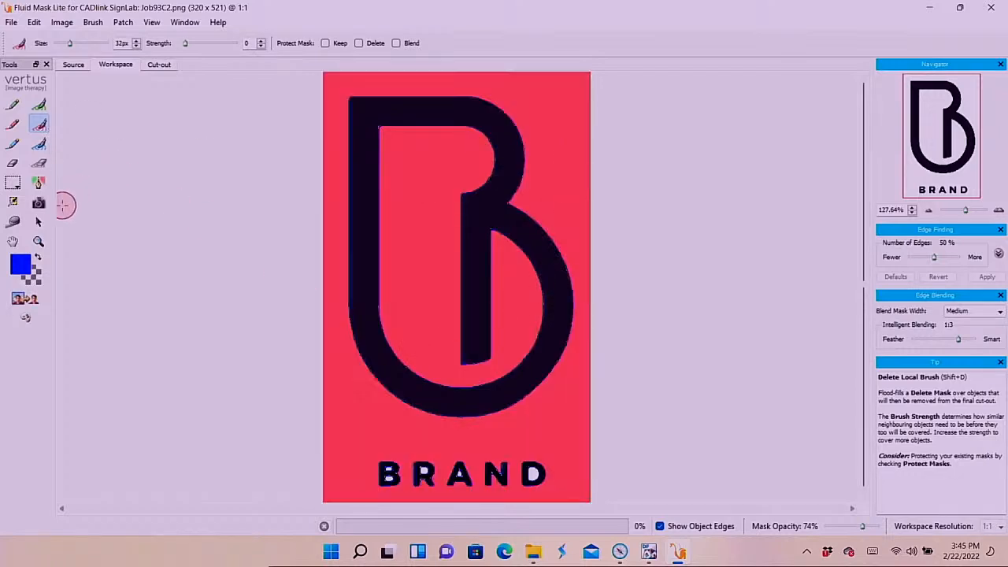
# Step: Mark the enclosed white areas in the B, R, A and D of BRAND for deletion with a 2 px Delete Local Brush
pyautogui.click(38, 242)
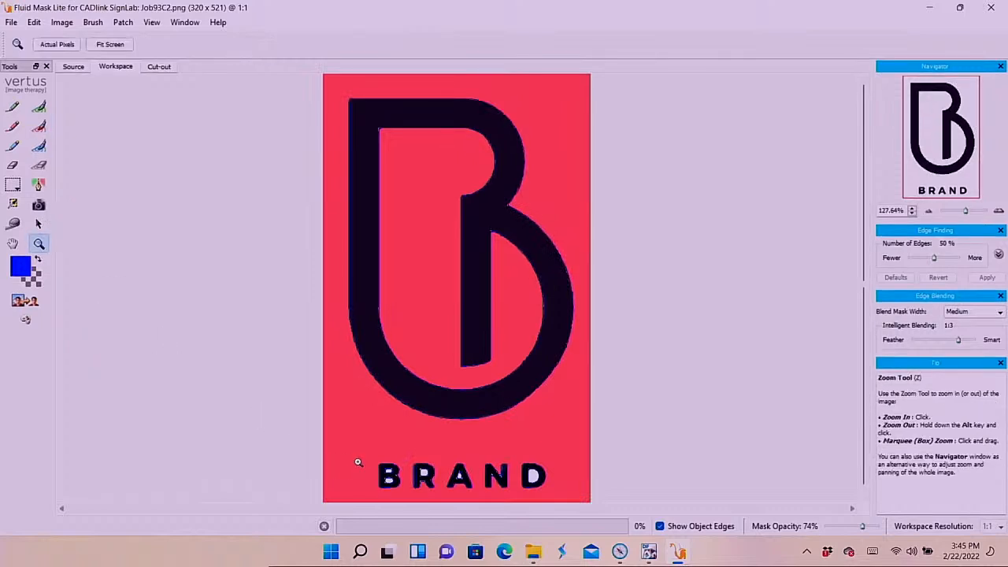
pyautogui.moveTo(362, 453); pyautogui.dragTo(567, 504)
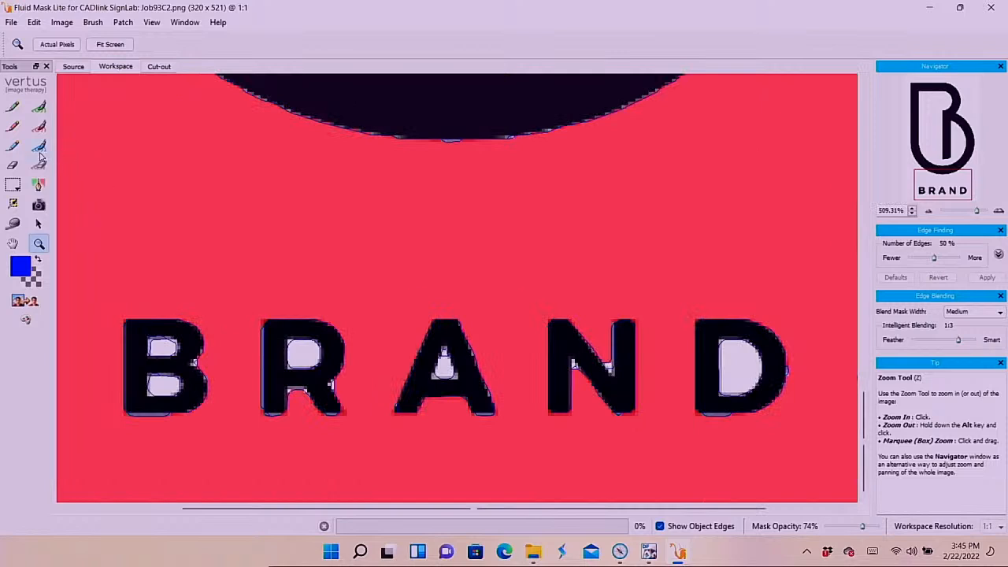
pyautogui.click(39, 127)
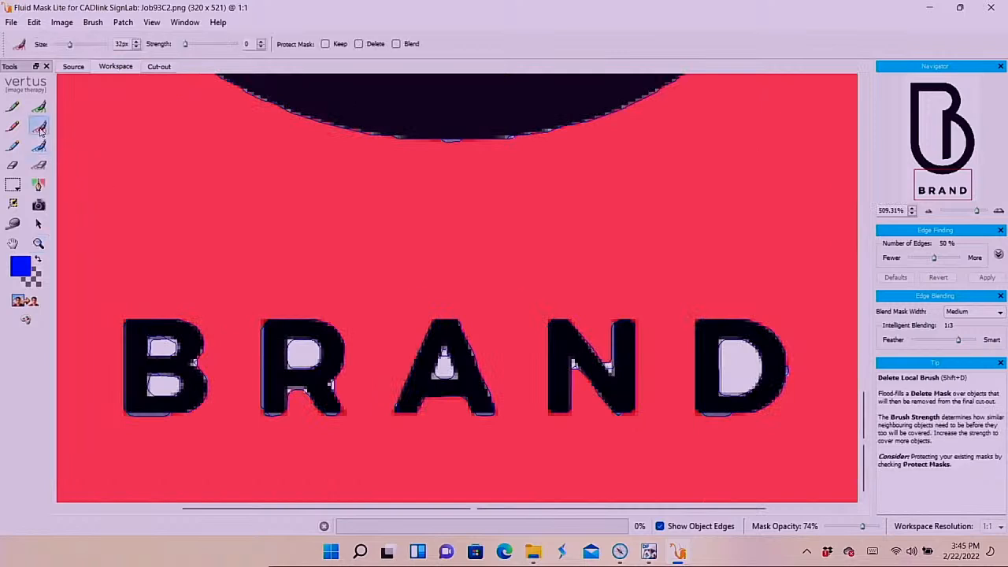
pyautogui.doubleClick(124, 45)
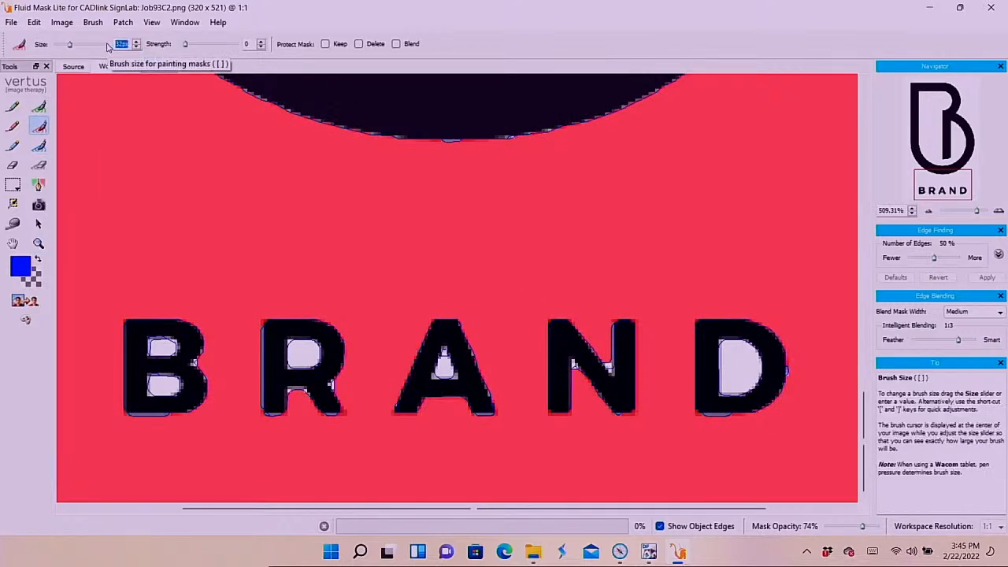
pyautogui.write('2')
pyautogui.press('Tab')
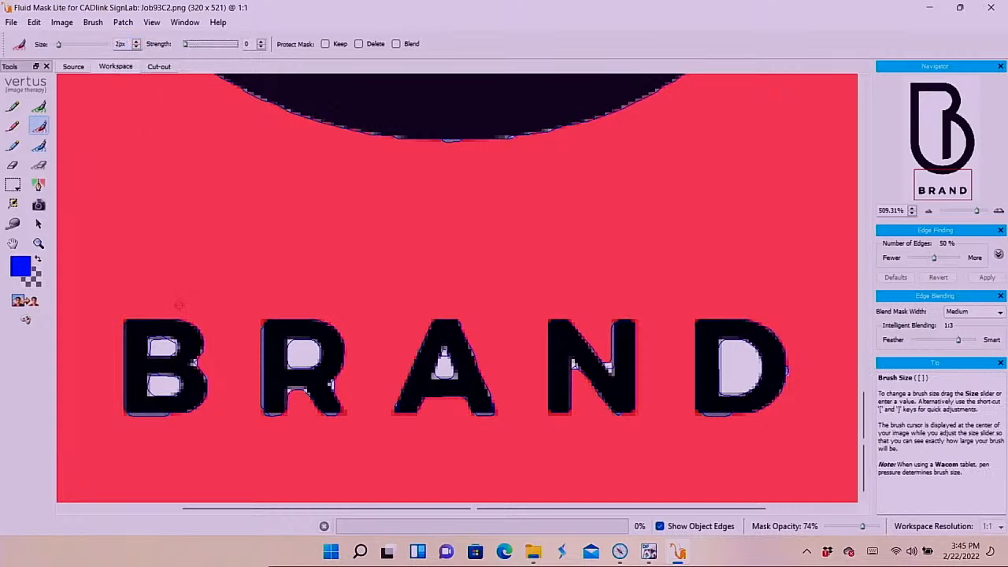
pyautogui.click(162, 346)
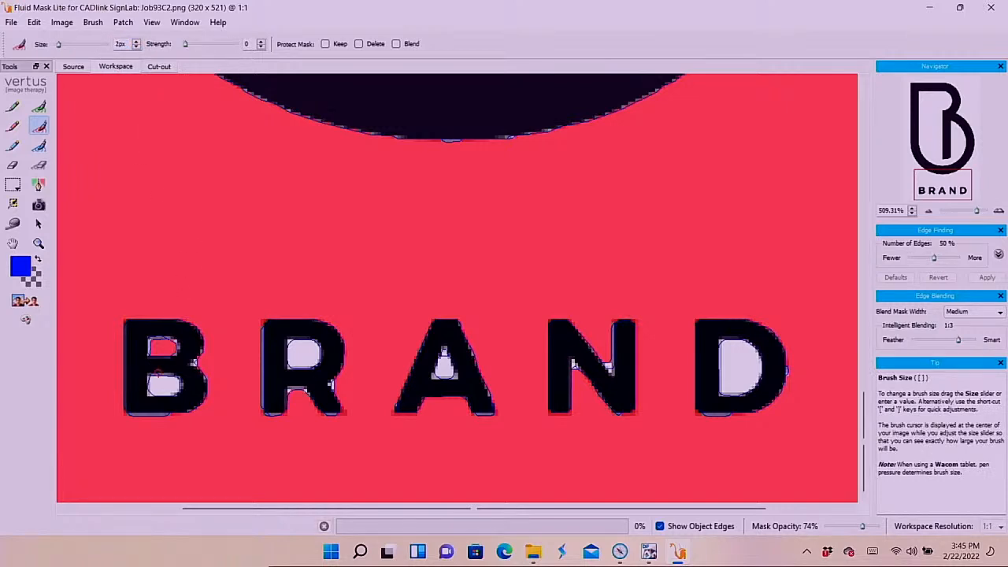
pyautogui.click(298, 356)
pyautogui.click(443, 366)
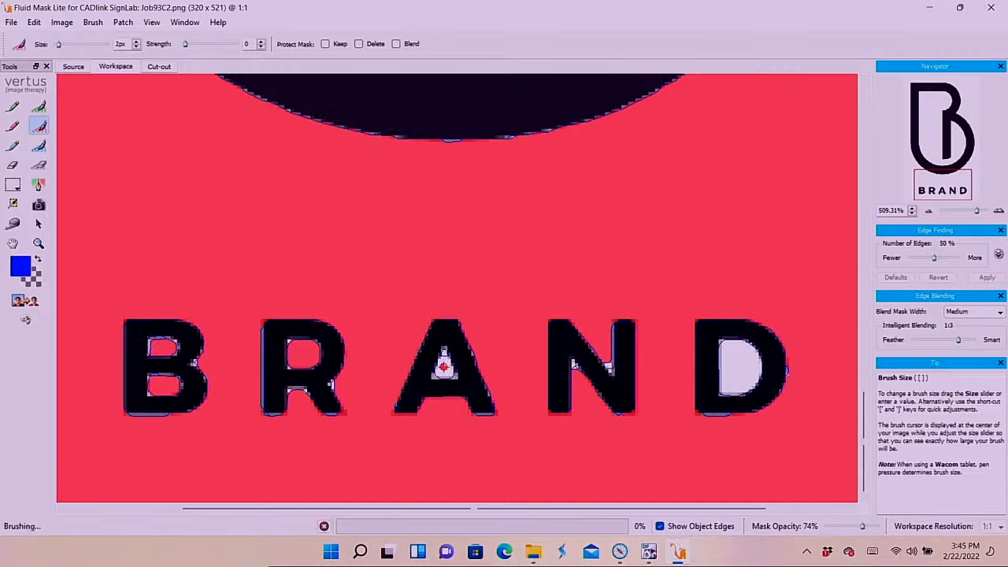
pyautogui.click(737, 358)
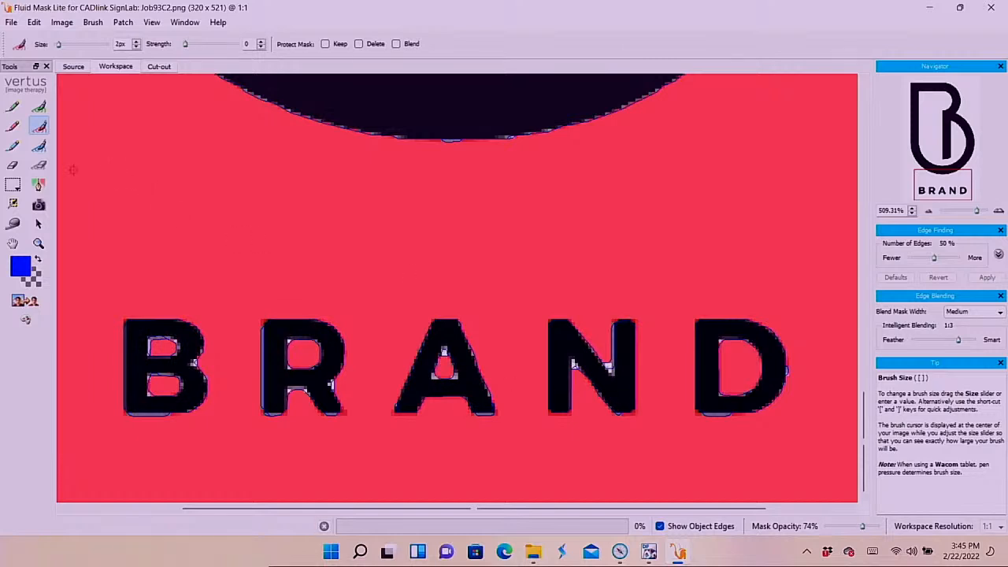
# Step: Save the finished FluidMask edits and apply them to the logo job
pyautogui.click(38, 244)
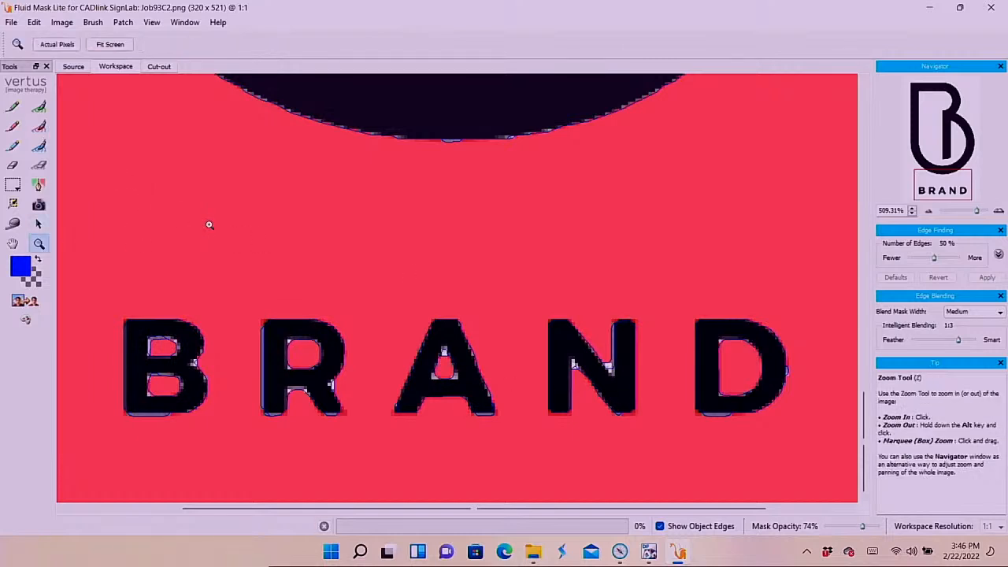
pyautogui.keyDown('alt'); pyautogui.click(209, 219); pyautogui.keyUp('alt')
pyautogui.keyDown('alt'); pyautogui.click(208, 219); pyautogui.keyUp('alt')
pyautogui.keyDown('alt'); pyautogui.click(209, 219); pyautogui.keyUp('alt')
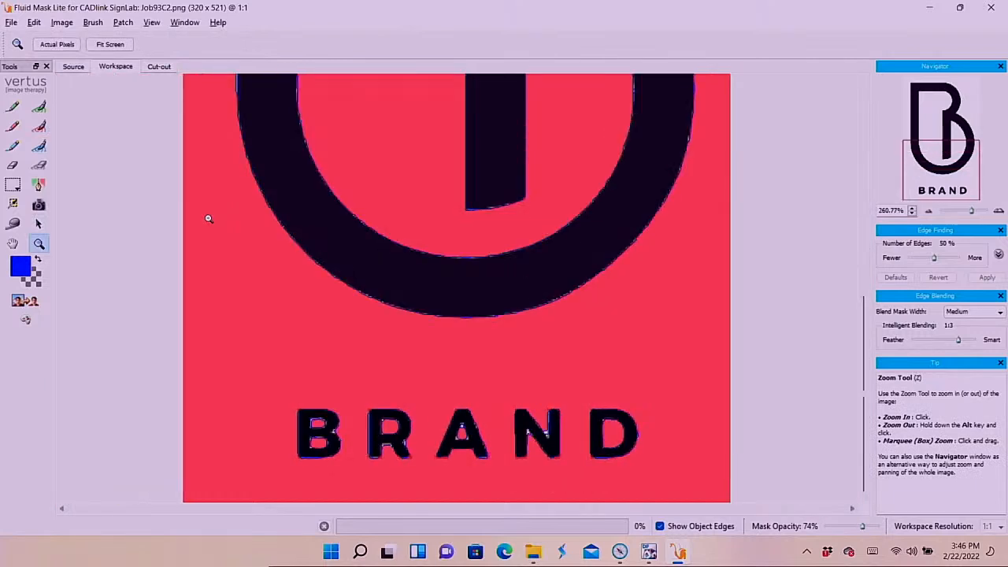
pyautogui.keyDown('alt'); pyautogui.click(209, 219); pyautogui.keyUp('alt')
pyautogui.keyDown('alt'); pyautogui.click(209, 219); pyautogui.keyUp('alt')
pyautogui.keyDown('alt'); pyautogui.click(208, 219); pyautogui.keyUp('alt')
pyautogui.keyDown('alt'); pyautogui.click(209, 219); pyautogui.keyUp('alt')
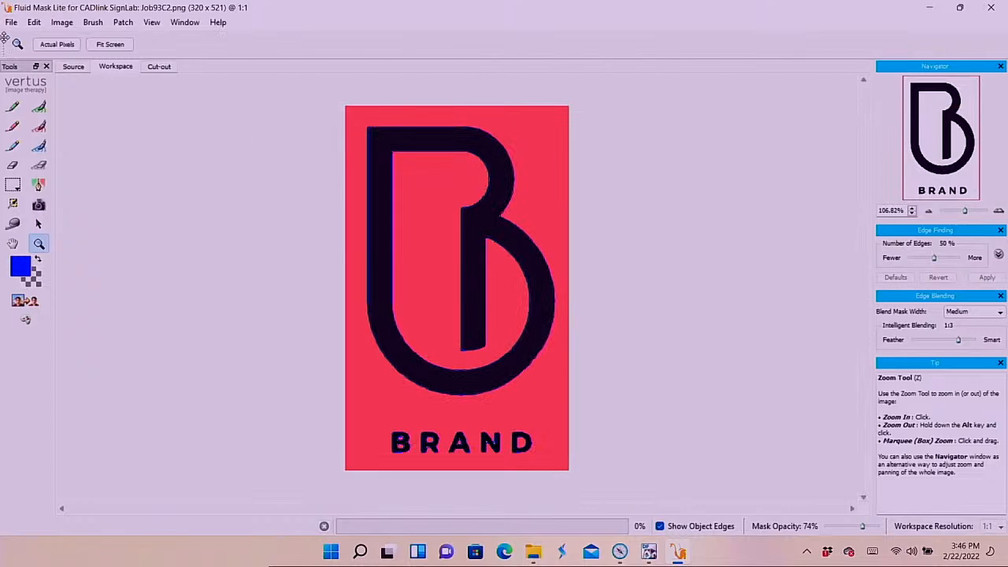
pyautogui.click(11, 24)
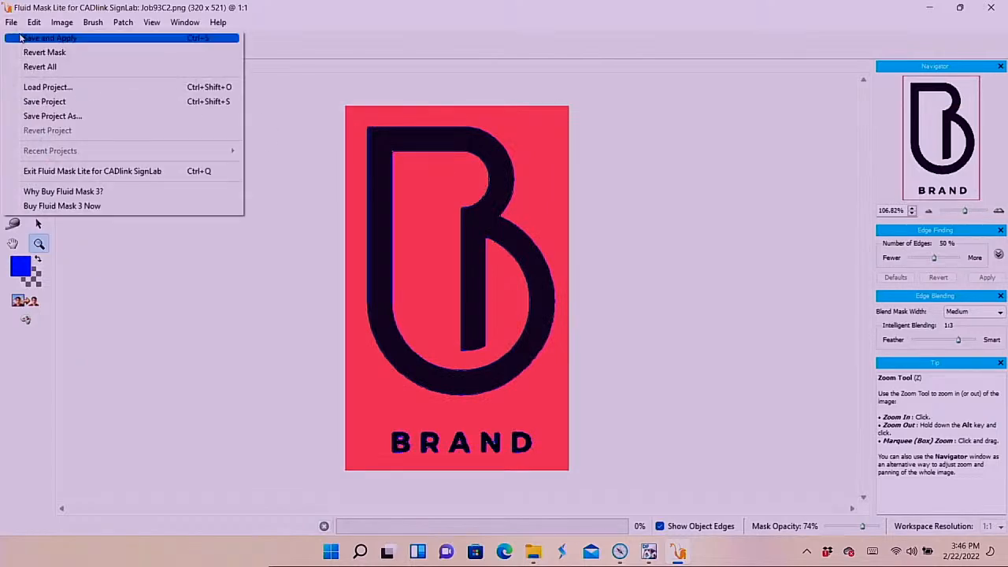
pyautogui.click(21, 40)
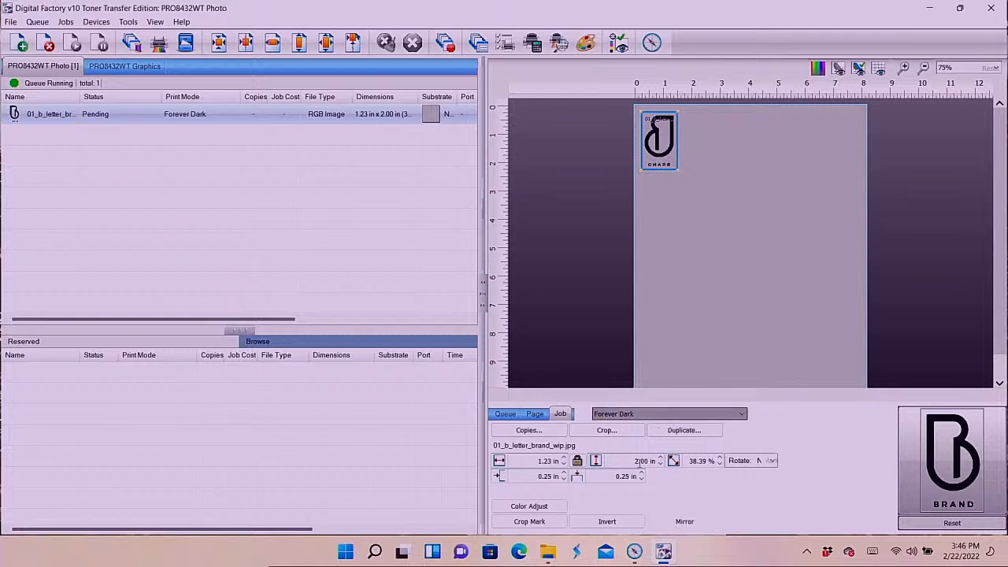
# Step: Set up copies of the logo with 0.25 in horizontal spacing and extend them to five across the sheet
pyautogui.click(528, 431)
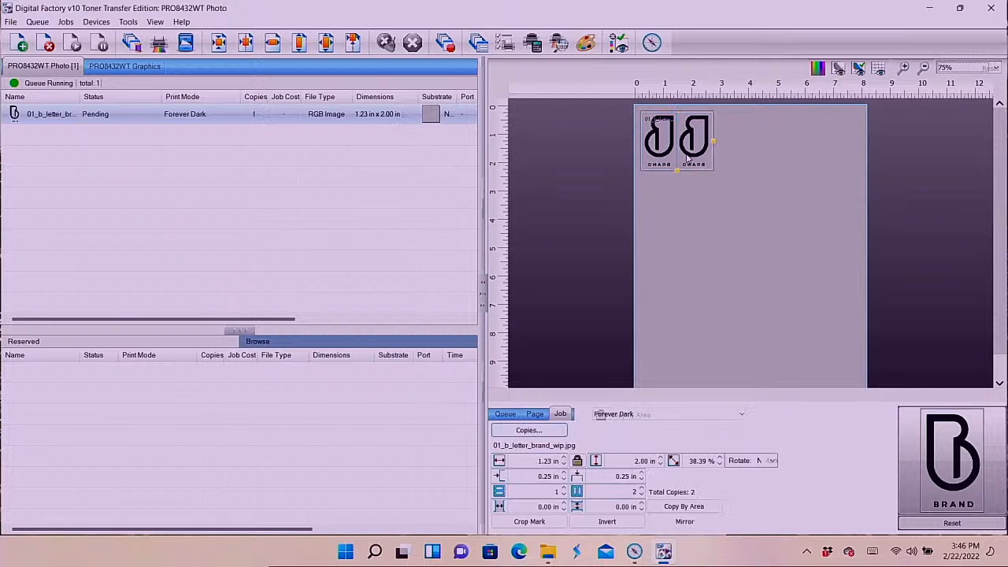
pyautogui.click(551, 506)
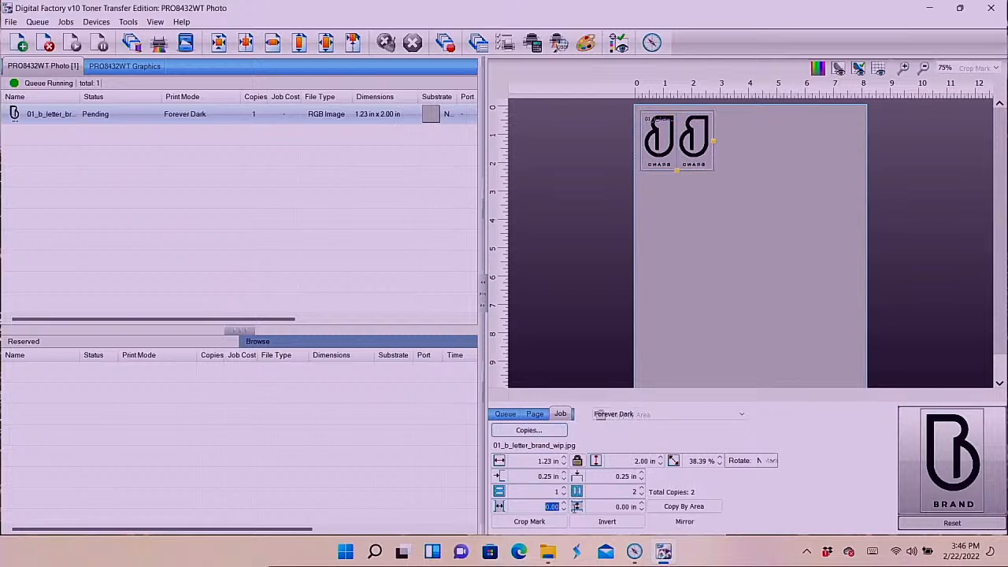
pyautogui.write('0.25')
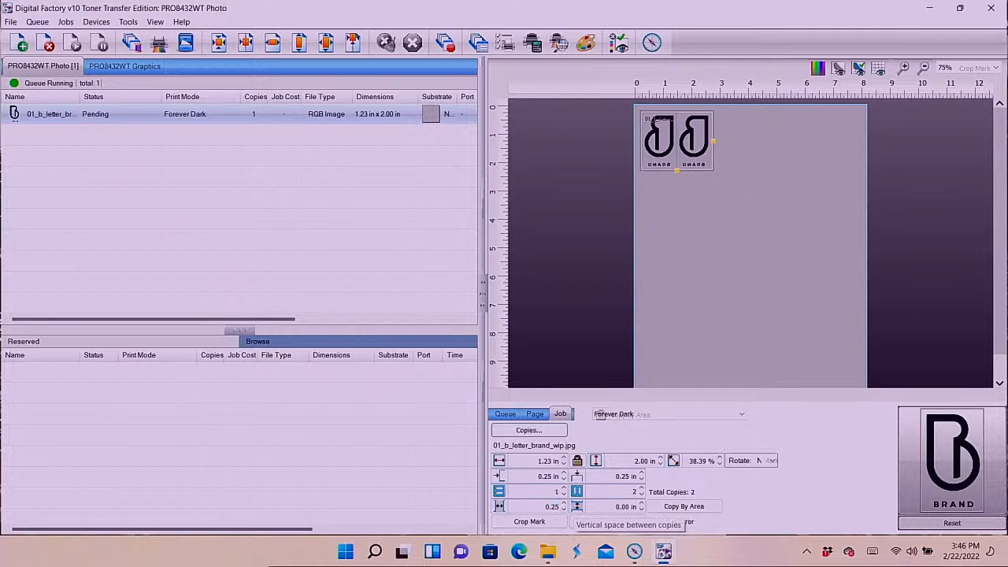
pyautogui.press('Tab')
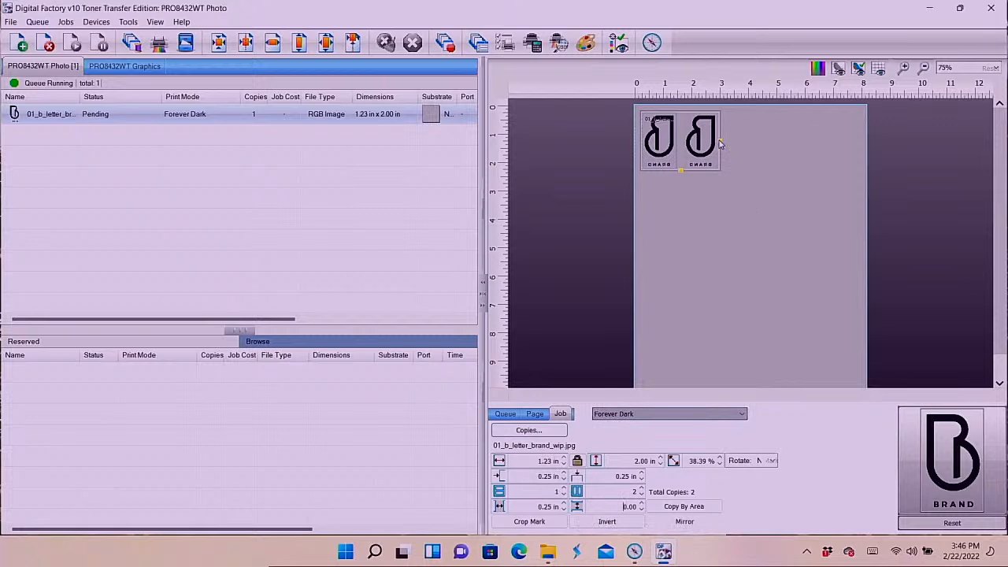
pyautogui.moveTo(719, 144); pyautogui.dragTo(916, 149)
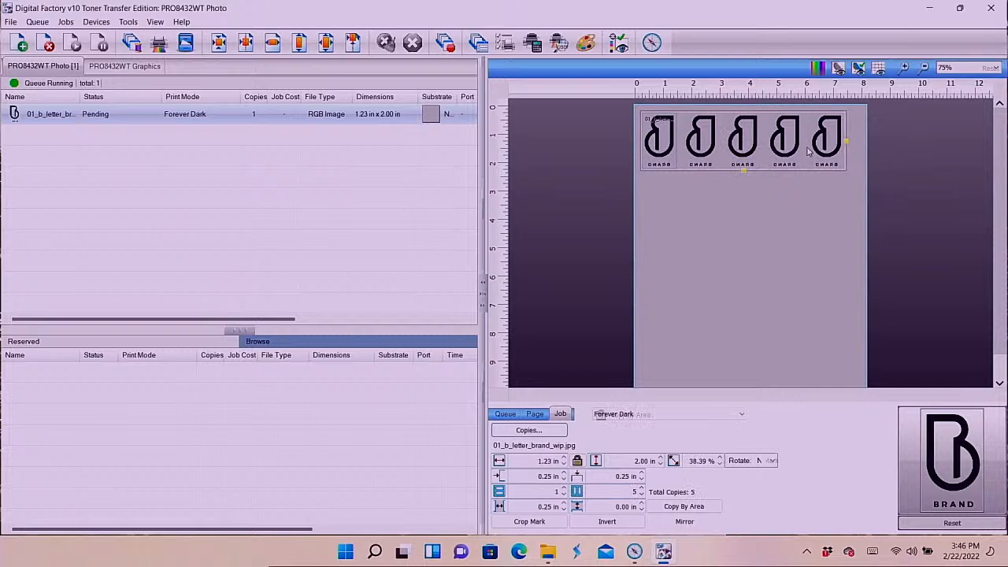
# Step: Extend the logo copies down the sheet to five rows and centre the whole group on the page
pyautogui.click(924, 68)
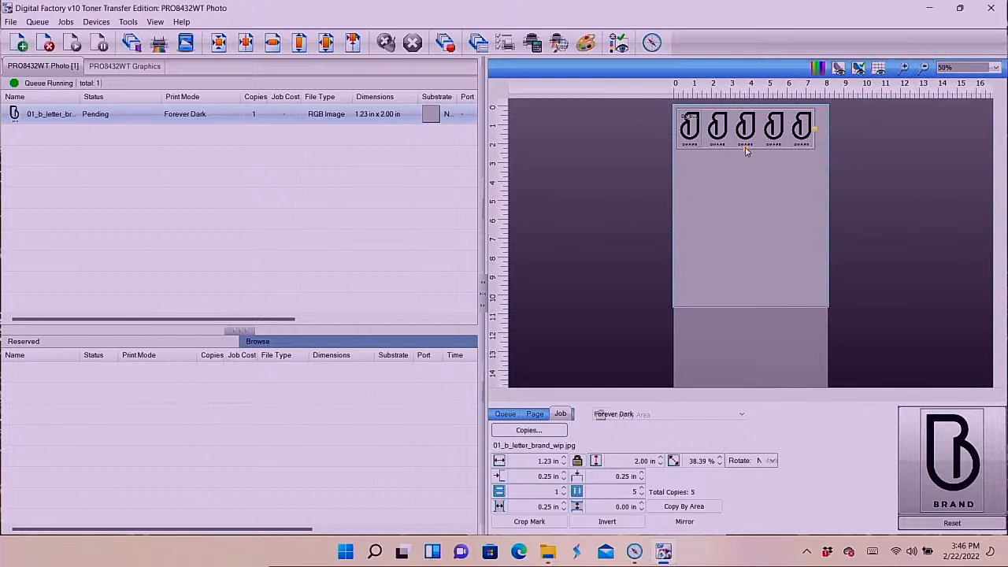
pyautogui.moveTo(745, 148); pyautogui.dragTo(742, 324)
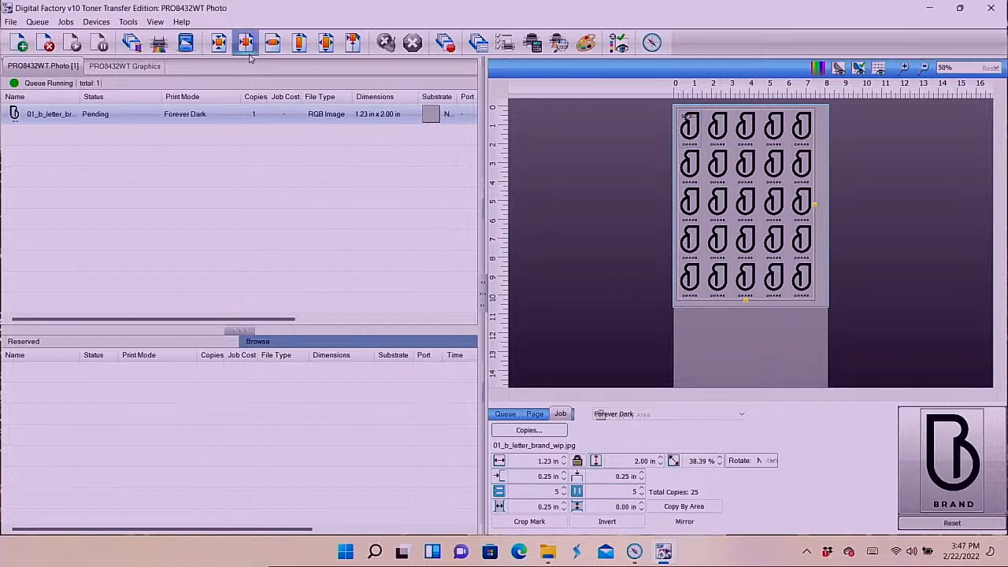
pyautogui.click(219, 43)
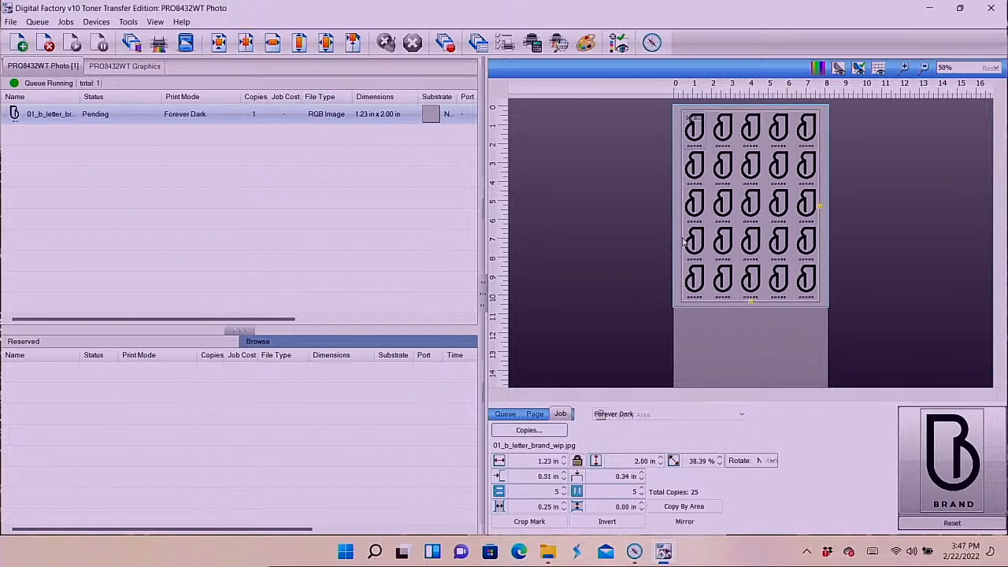
# Step: Disable Ink Removal for the colour layer in the logo job's properties
pyautogui.click(161, 116)
pyautogui.click(162, 116)
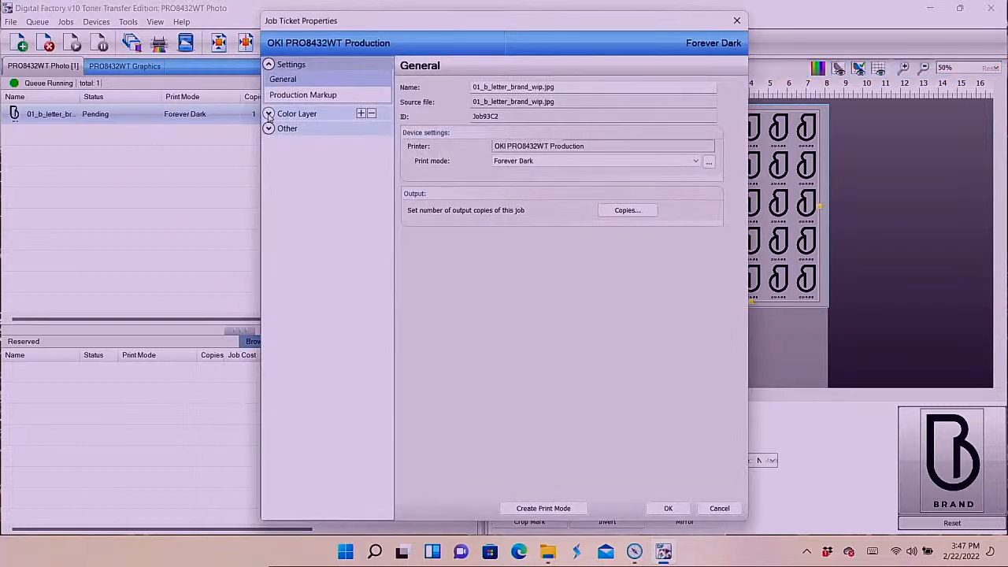
pyautogui.click(268, 114)
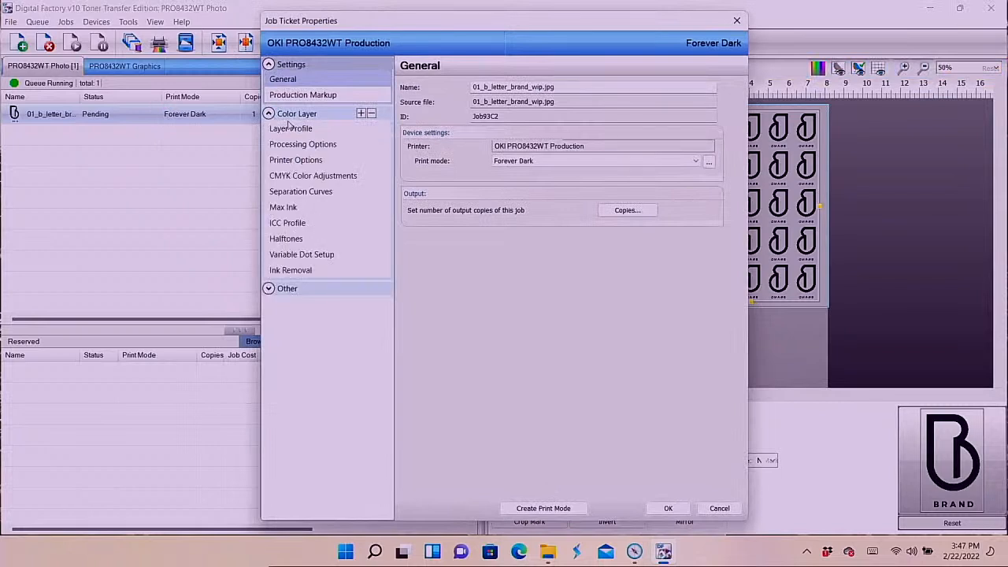
pyautogui.click(290, 129)
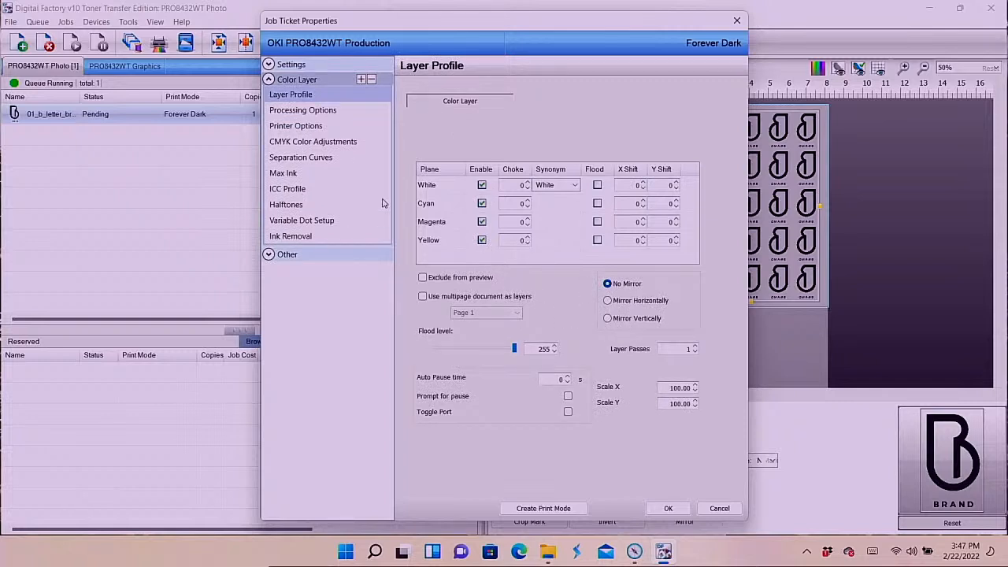
pyautogui.click(324, 112)
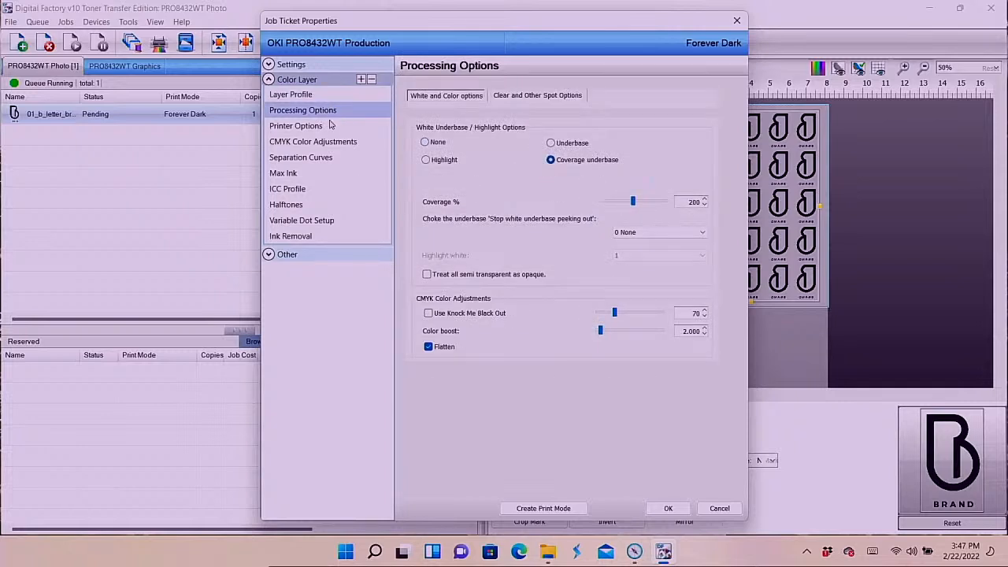
pyautogui.click(313, 237)
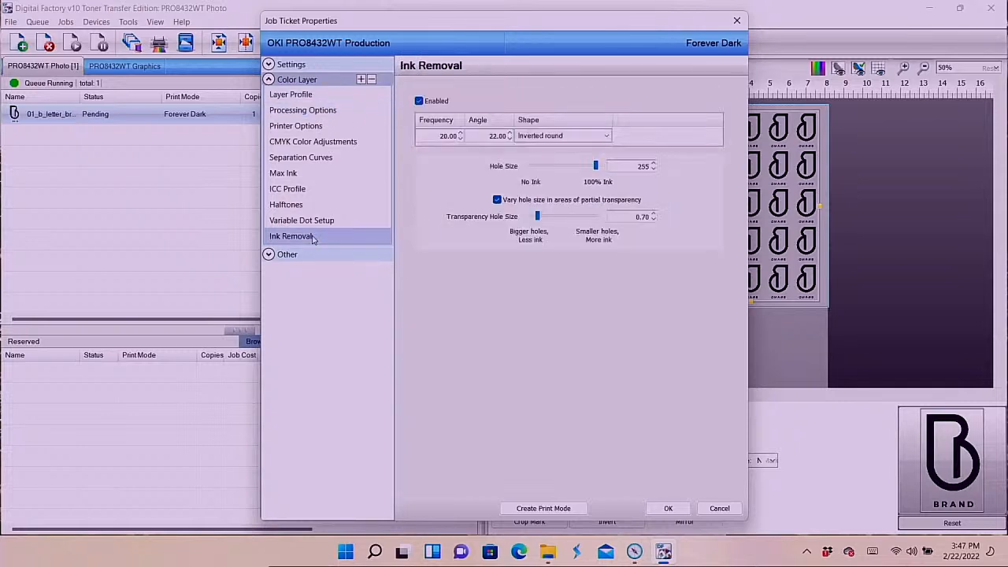
pyautogui.click(419, 102)
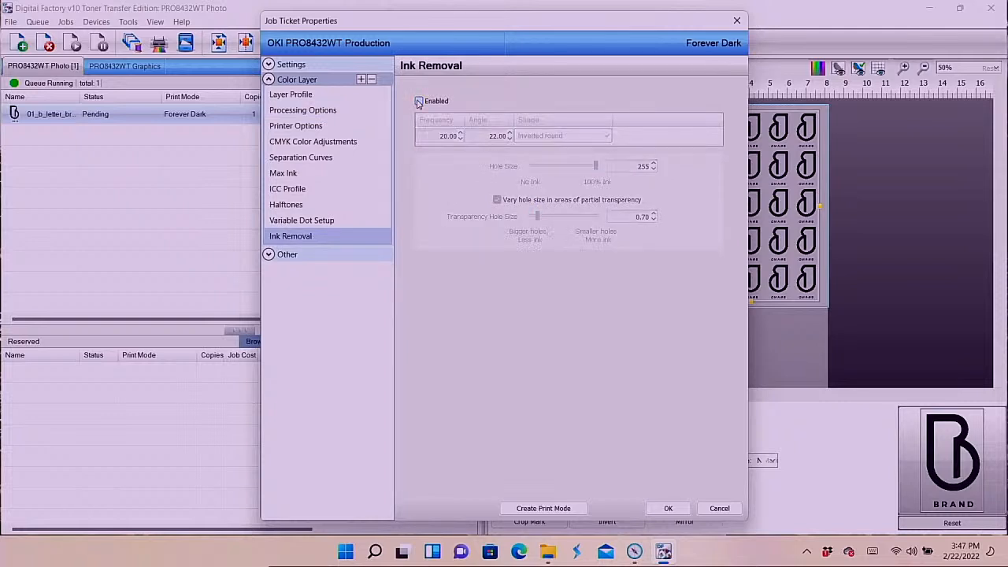
pyautogui.click(668, 509)
# Step: RIP the ganged logo job without printing and review its cost breakdown
pyautogui.rightClick(225, 122)
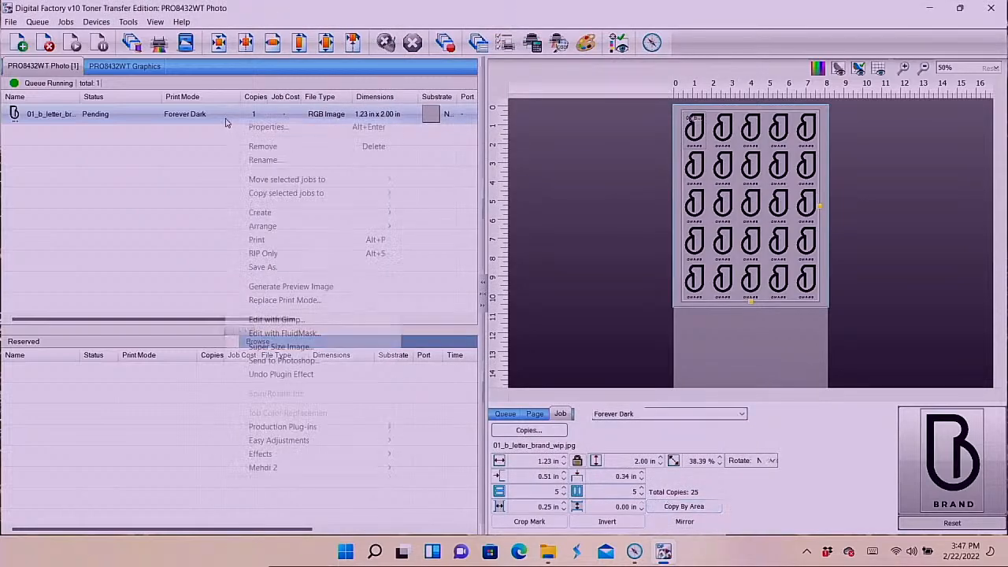
pyautogui.click(280, 254)
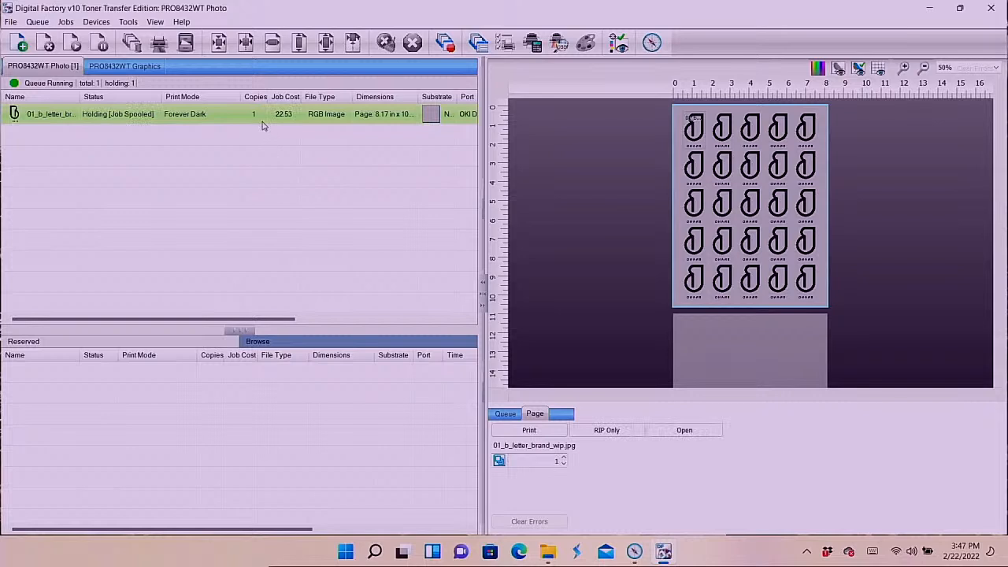
pyautogui.moveTo(278, 126)
pyautogui.click(530, 36)
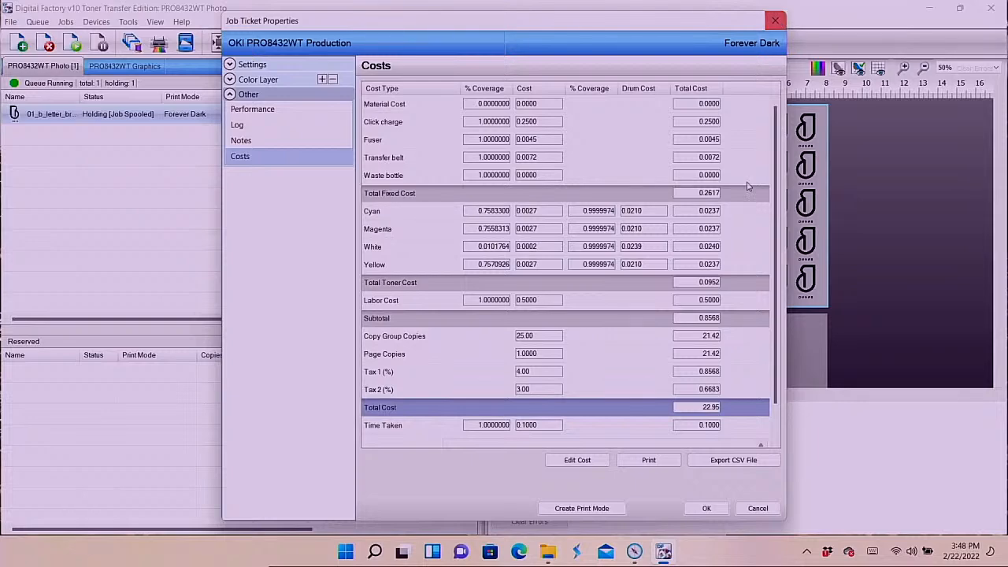
pyautogui.click(756, 508)
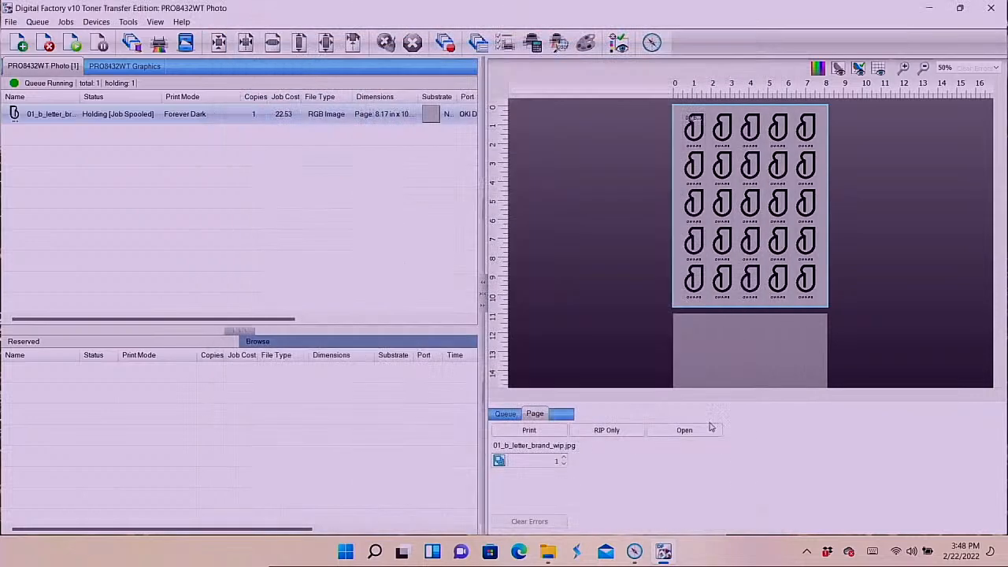
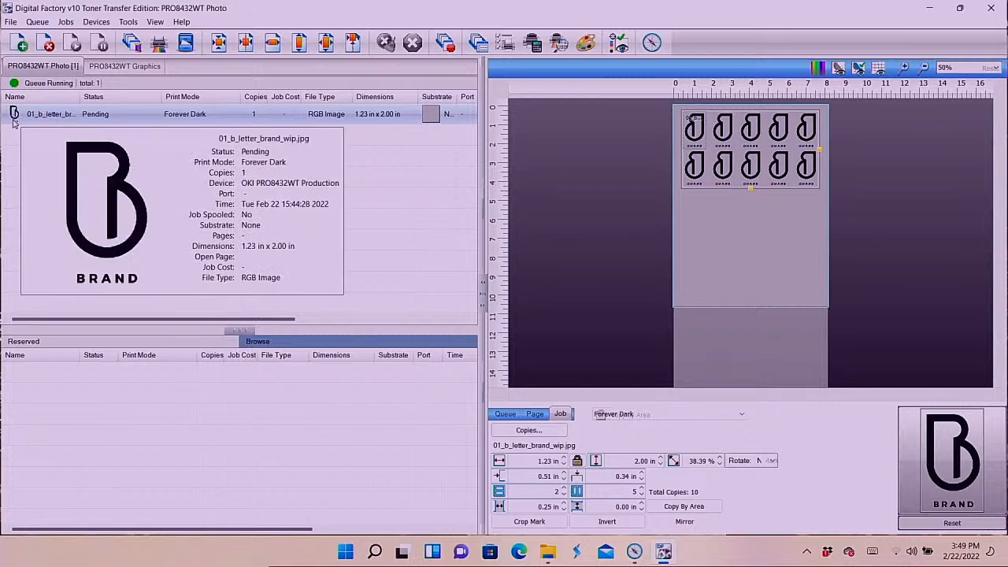
# Step: Import the cropped white-on-black logo 02_b_letter_brand_wip into the queue
pyautogui.moveTo(13, 118)
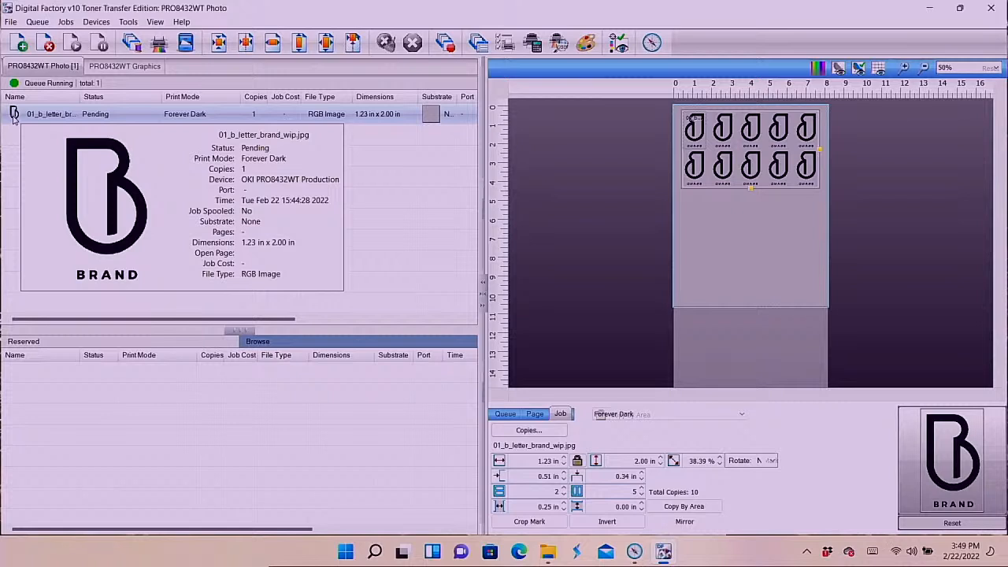
pyautogui.click(21, 46)
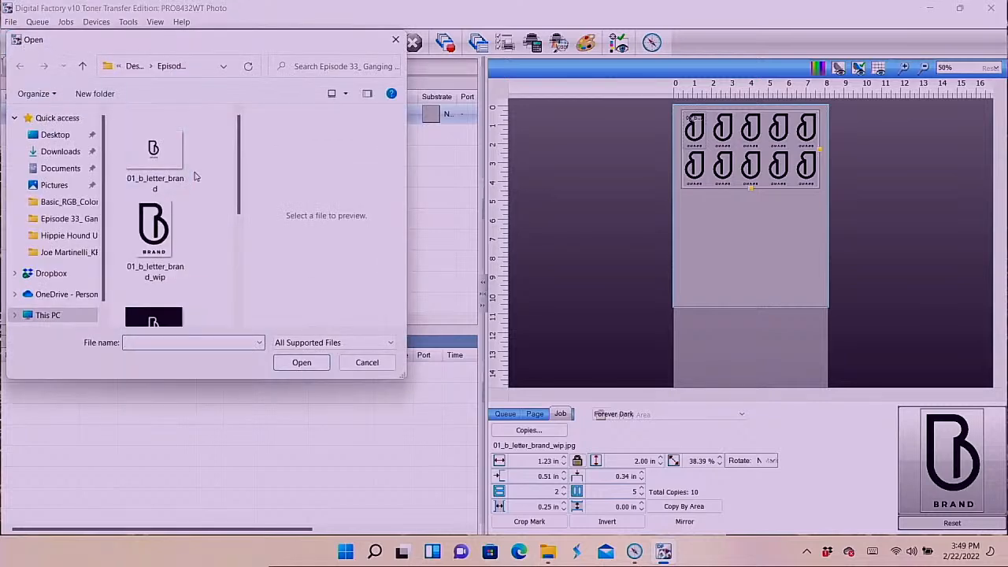
pyautogui.scroll(-3, 241, 204)
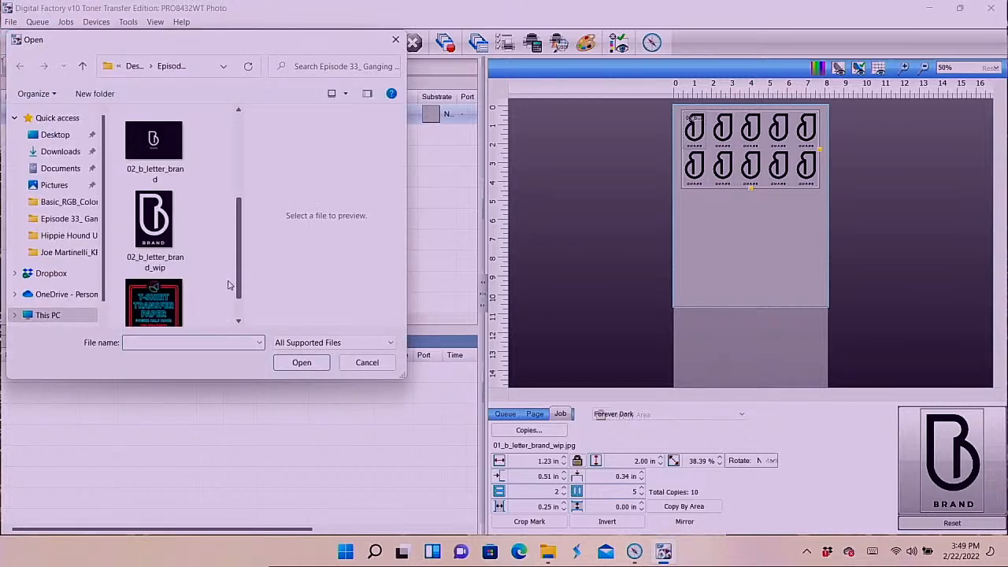
pyautogui.click(154, 231)
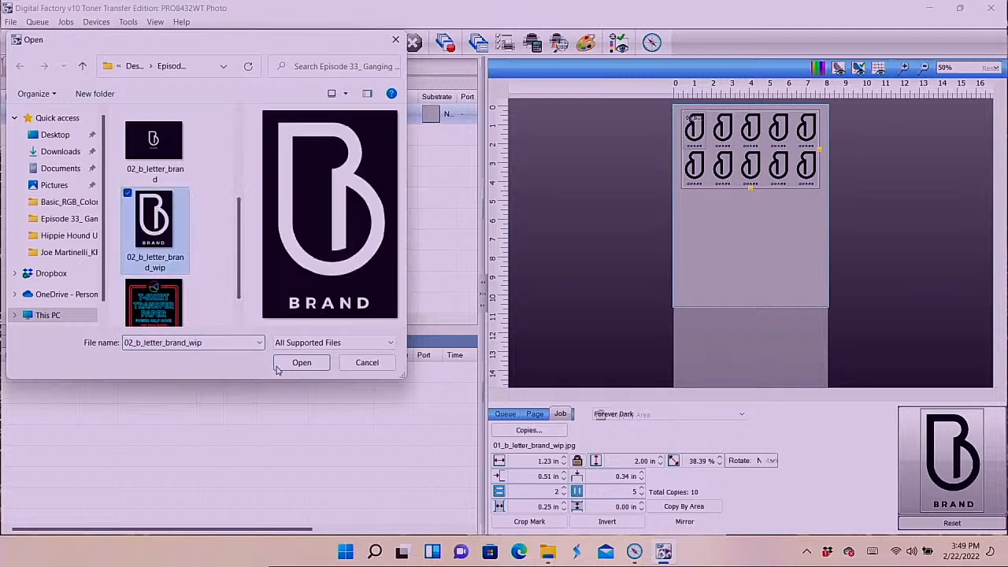
pyautogui.click(300, 363)
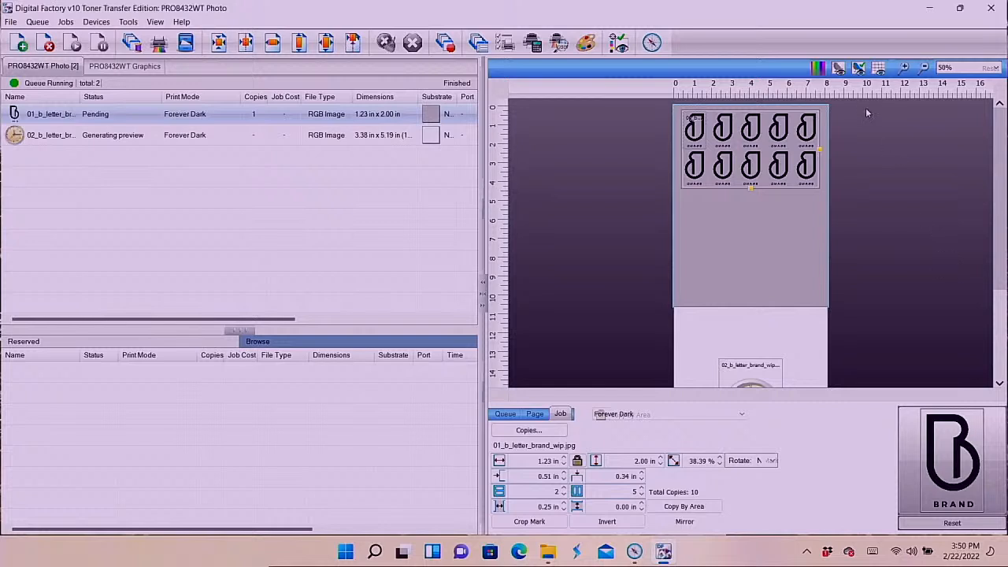
# Step: Set the height of the 02_b_letter_brand_wip logo to 2 in
pyautogui.click(924, 69)
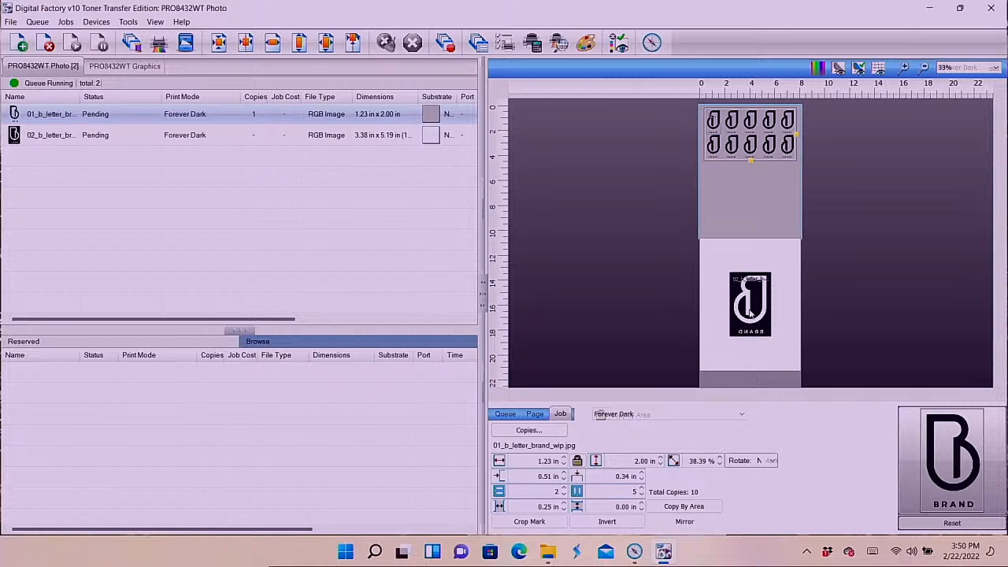
pyautogui.click(750, 313)
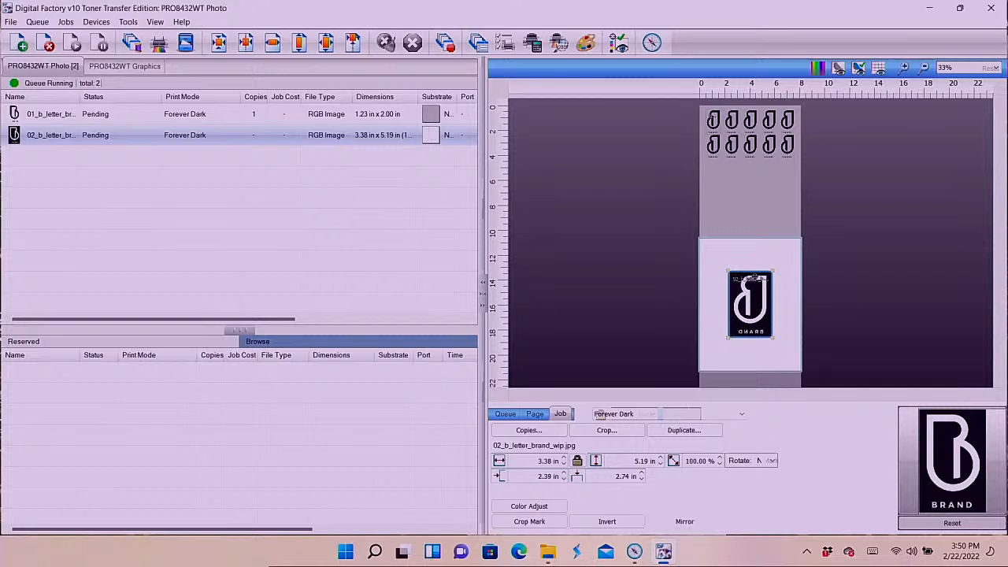
pyautogui.doubleClick(648, 461)
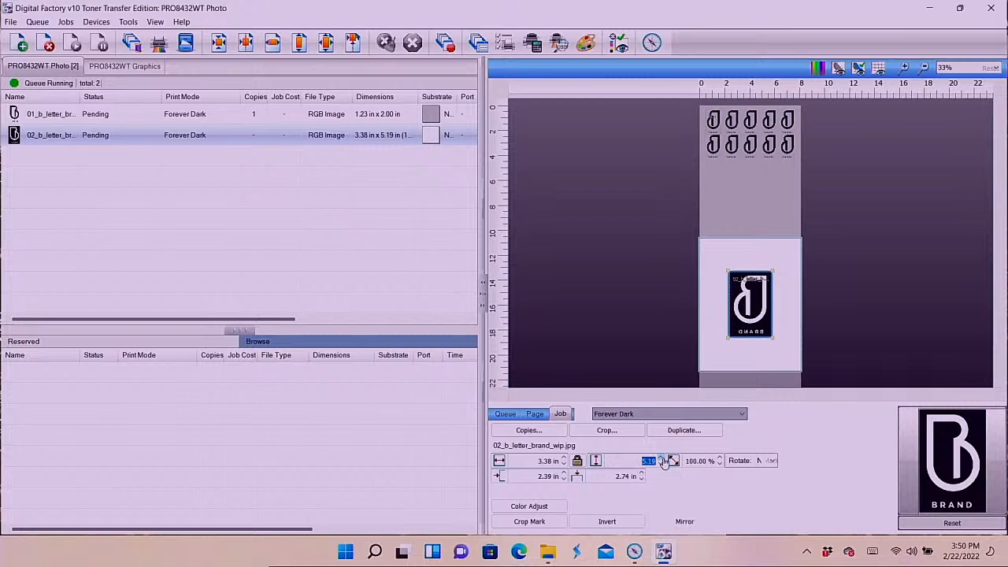
pyautogui.write('2')
pyautogui.press('Return')
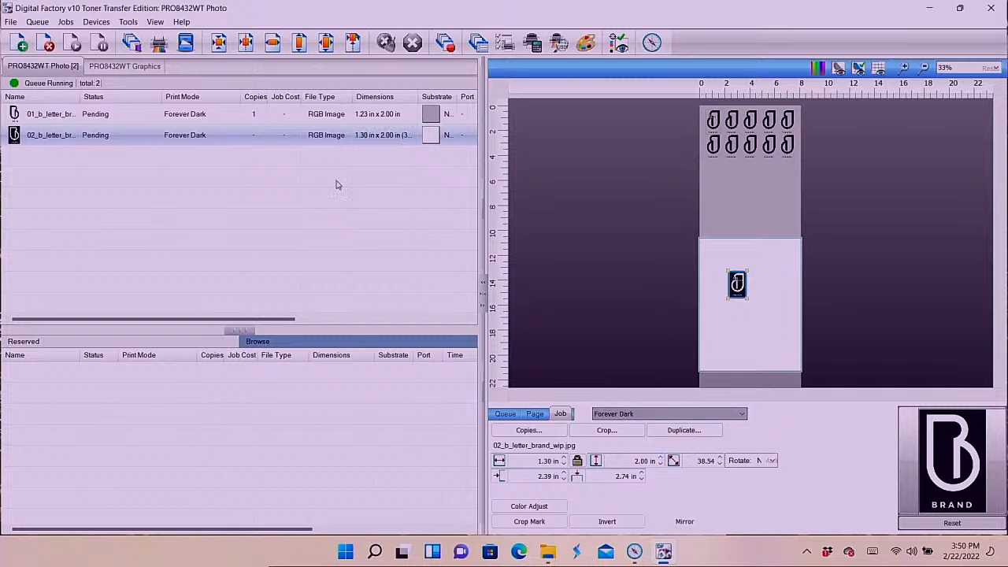
# Step: Check the resolution of the 02_b_letter_brand_wip logo with Super Size Image and leave it without applying a change
pyautogui.rightClick(183, 137)
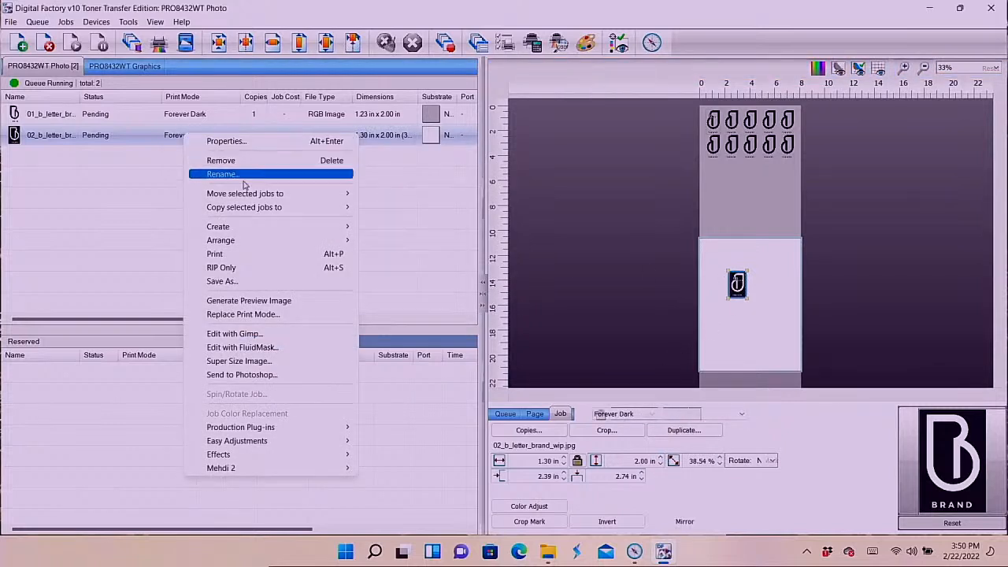
pyautogui.click(240, 360)
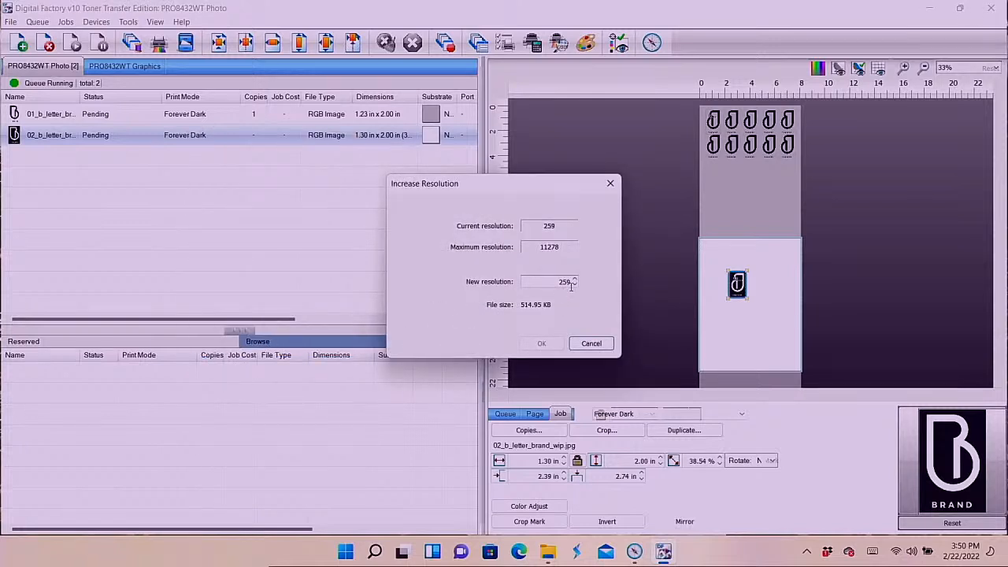
pyautogui.click(589, 345)
pyautogui.click(591, 344)
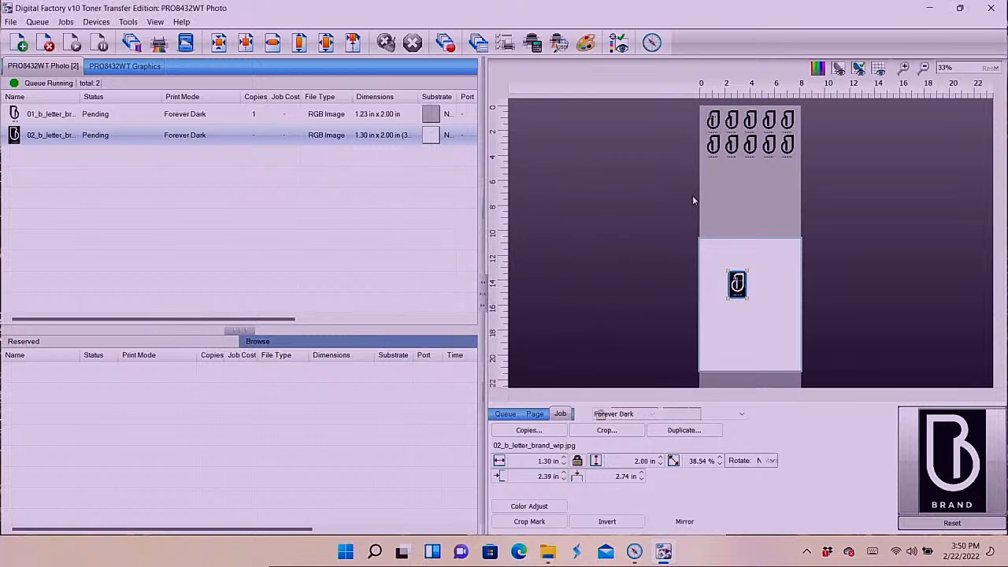
# Step: Set the substrate colour of the 01_b_letter_brand_wip job's sheet to white
pyautogui.click(299, 114)
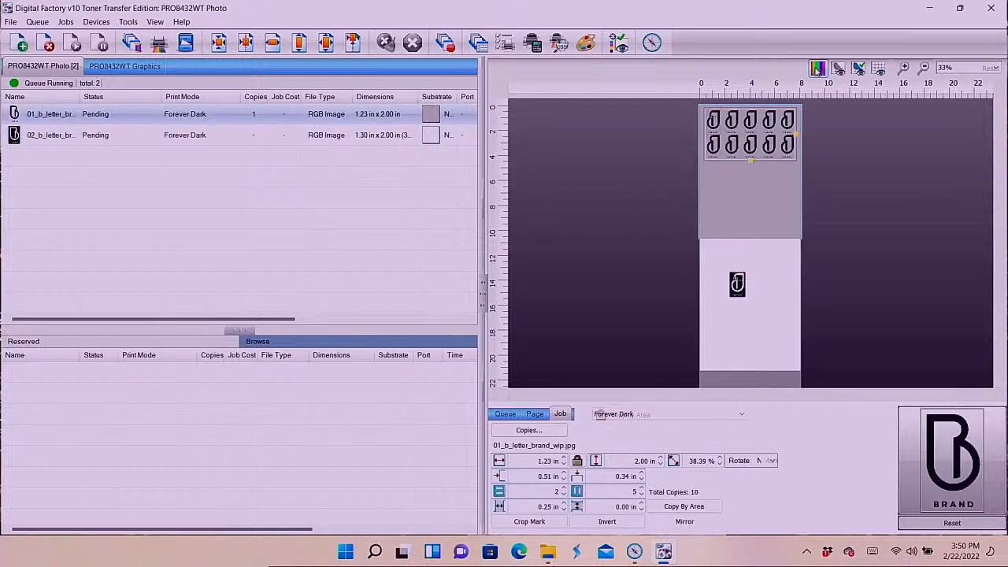
pyautogui.click(762, 186)
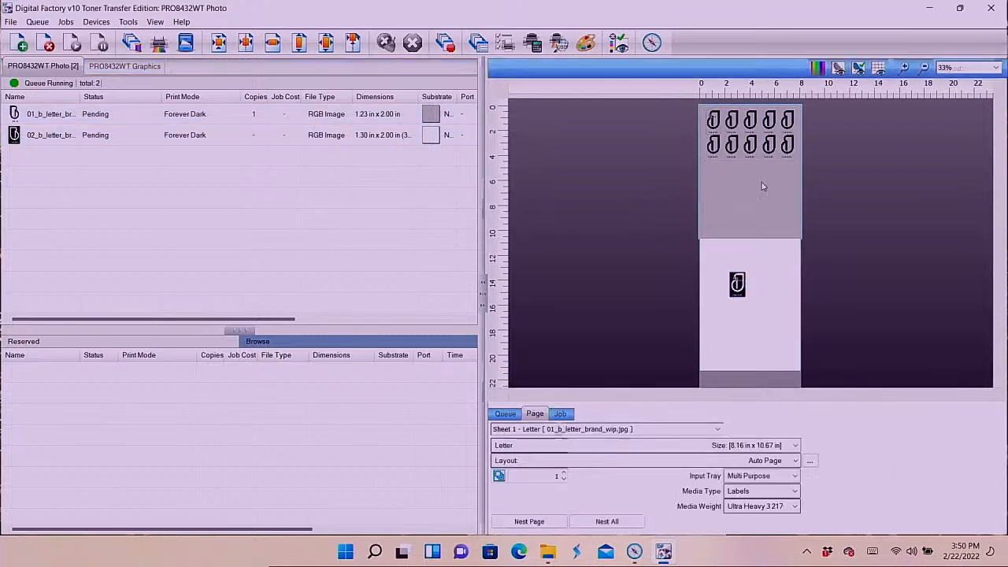
pyautogui.click(819, 69)
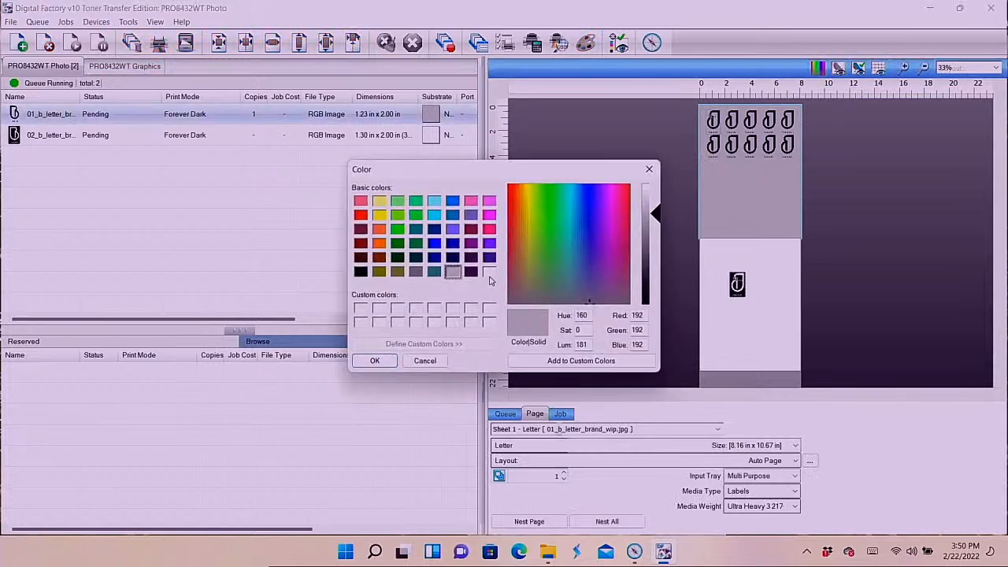
pyautogui.click(490, 271)
pyautogui.click(385, 360)
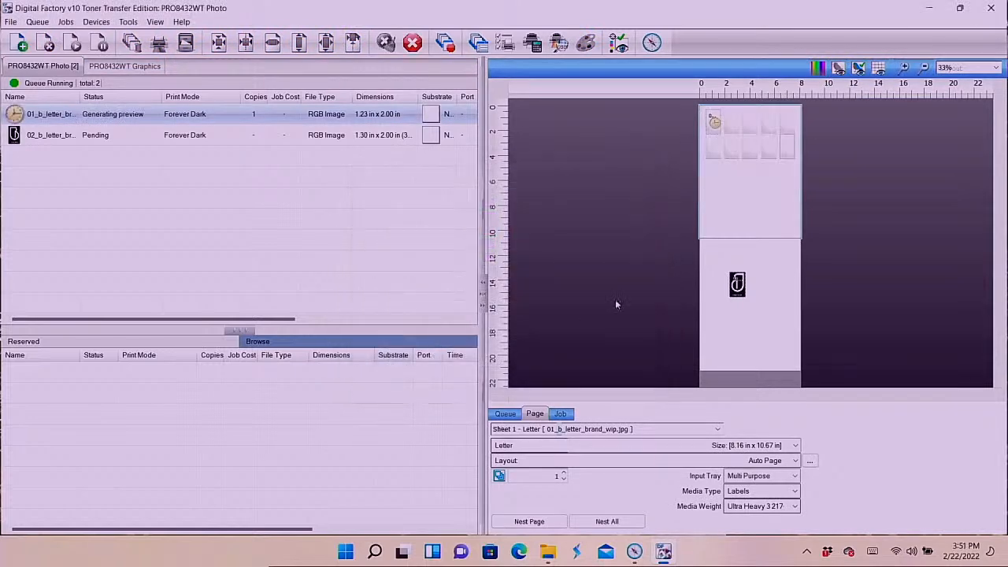
# Step: Edit the 02_b_letter_brand_wip logo with FluidMask and delete-mask the black areas inside and around the large B
pyautogui.click(738, 289)
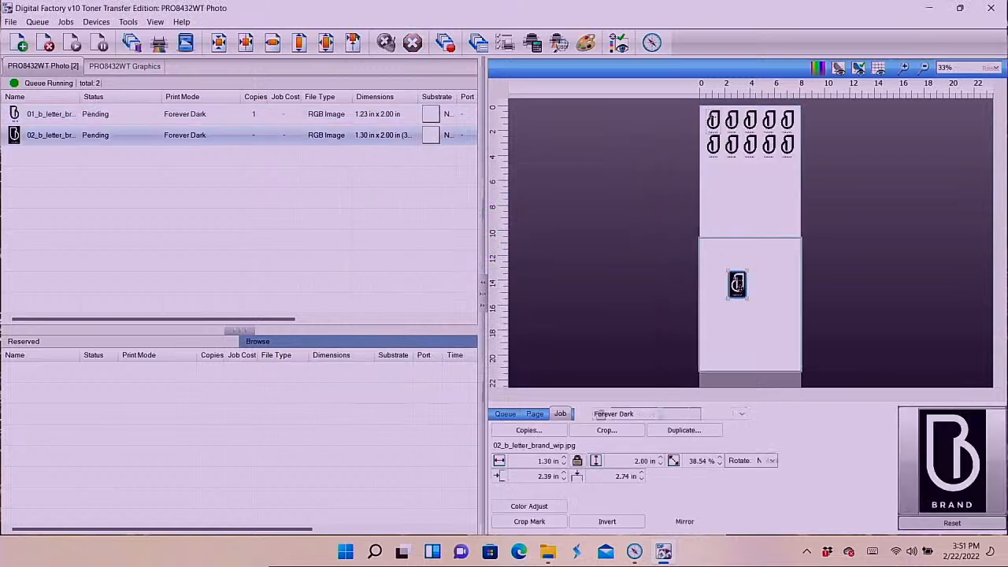
pyautogui.rightClick(190, 136)
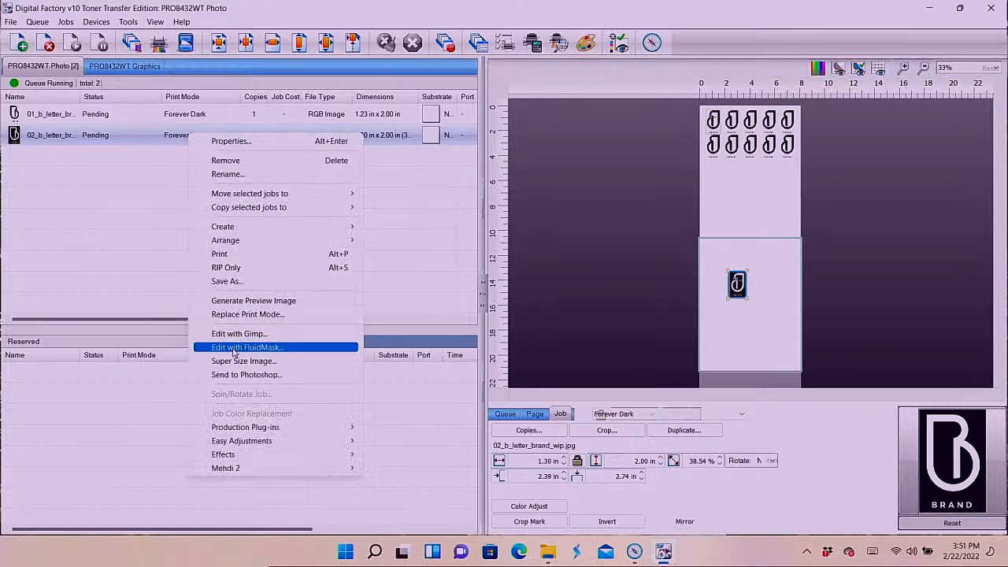
pyautogui.click(234, 349)
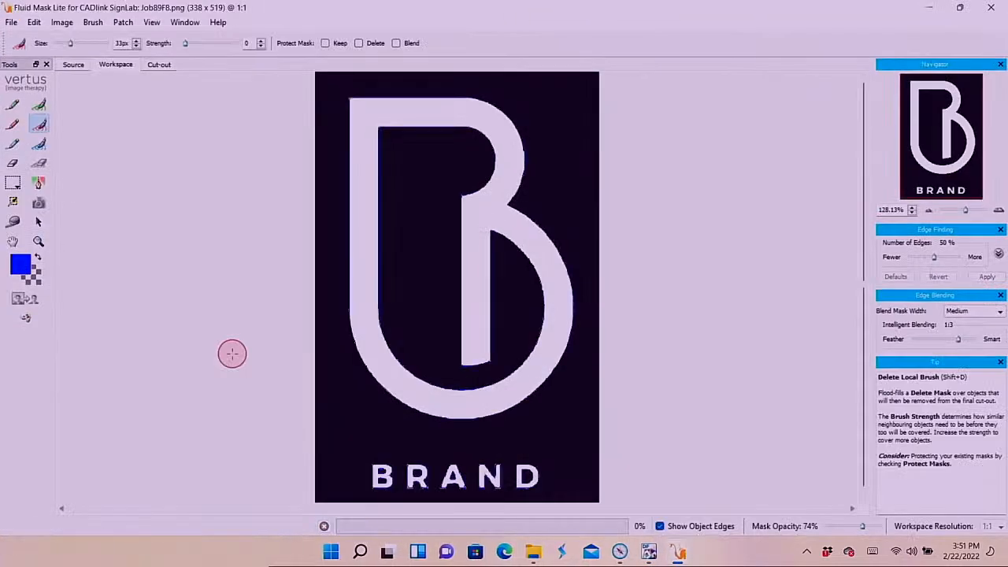
pyautogui.click(427, 202)
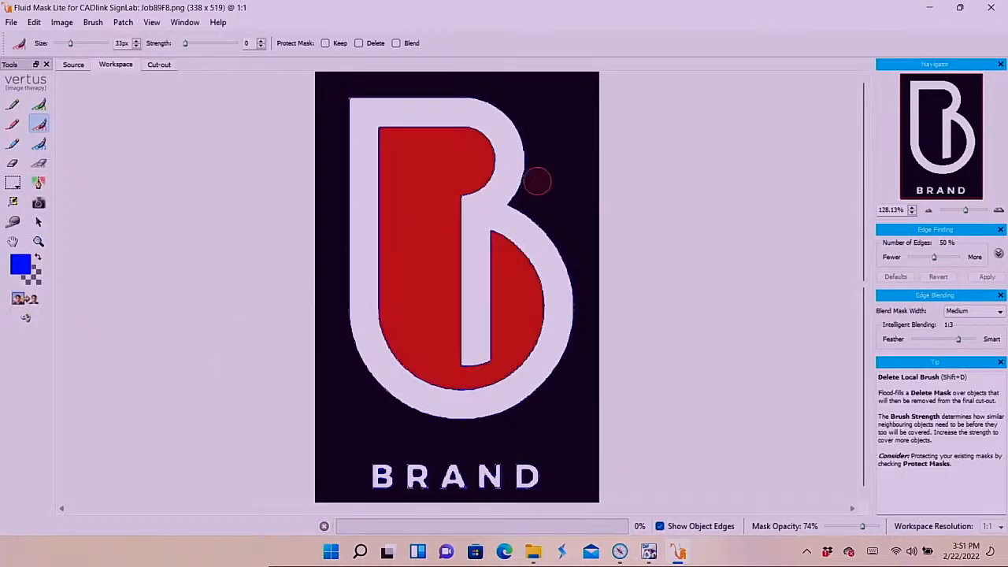
pyautogui.click(557, 171)
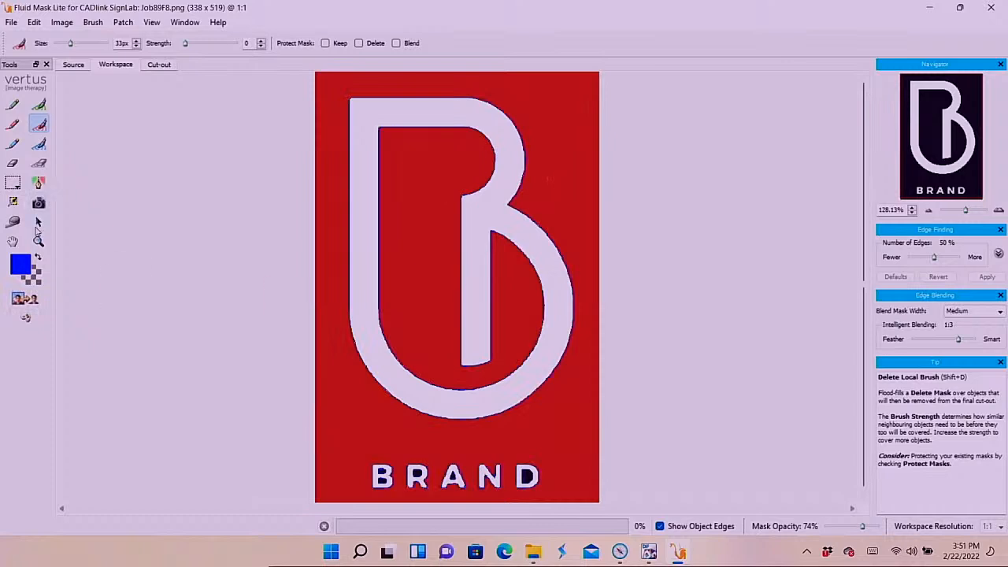
# Step: Delete-mask the black counters inside the letters of BRAND with a 2 px Delete Local Brush
pyautogui.click(38, 241)
pyautogui.moveTo(349, 446); pyautogui.dragTo(569, 519)
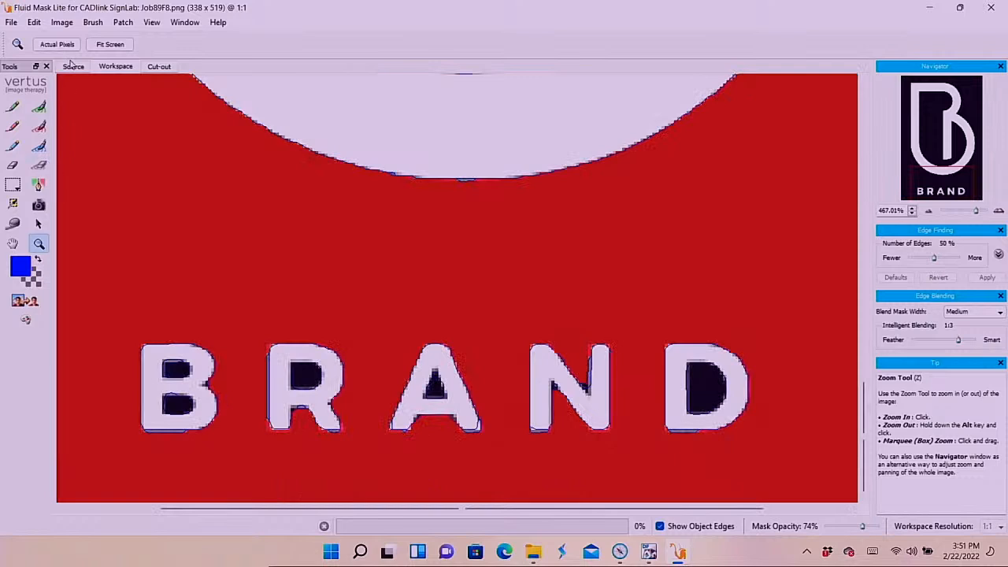
pyautogui.click(39, 127)
pyautogui.moveTo(125, 44); pyautogui.dragTo(88, 43)
pyautogui.write('2')
pyautogui.press('Tab')
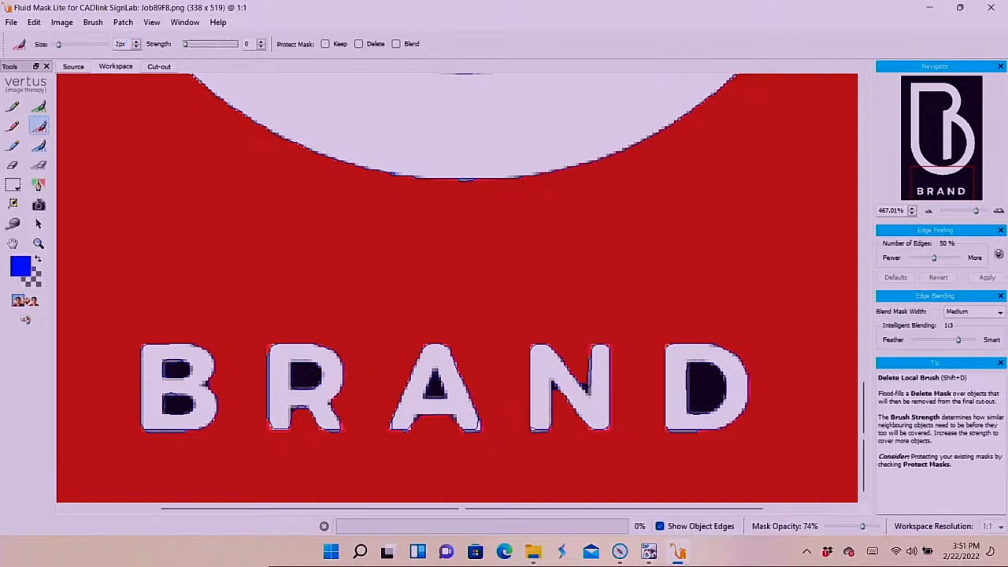
pyautogui.click(175, 371)
pyautogui.click(175, 404)
pyautogui.click(308, 374)
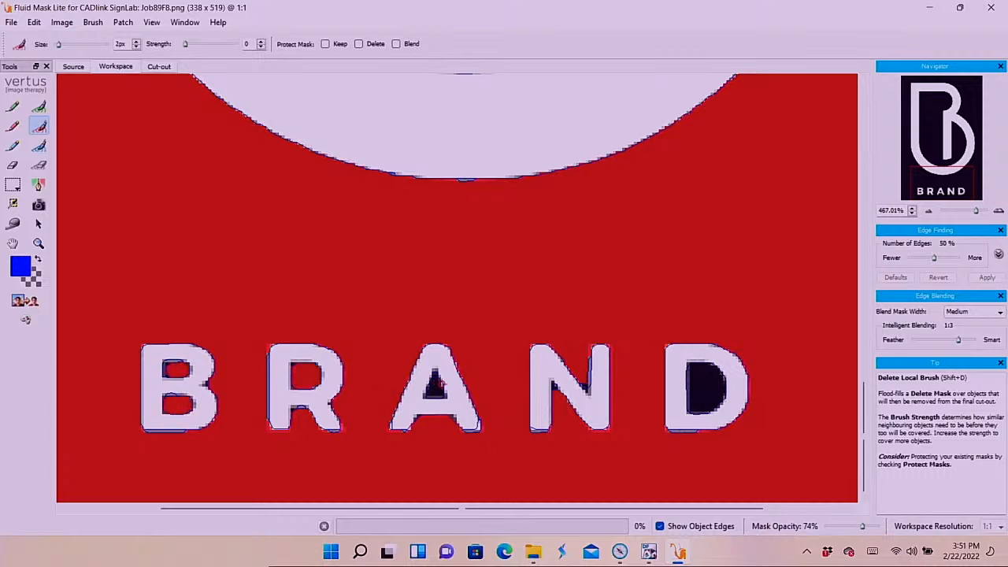
pyautogui.click(435, 385)
pyautogui.click(709, 386)
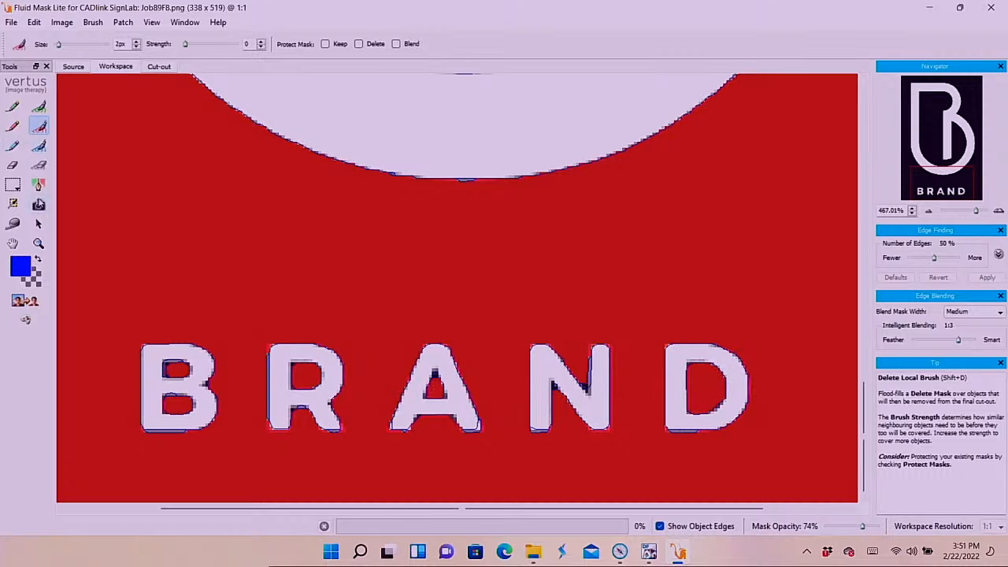
# Step: Save and apply the mask, and move the masked logo onto the first sheet below the rows of logos, at about 0.59 in across and 5.05 in down
pyautogui.click(38, 245)
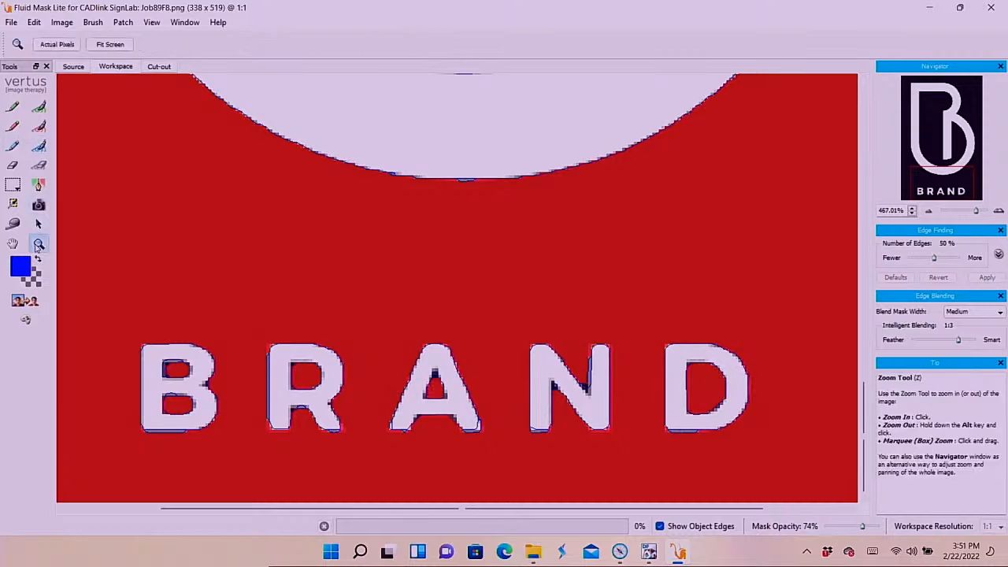
pyautogui.keyDown('alt'); pyautogui.click(327, 219); pyautogui.keyUp('alt')
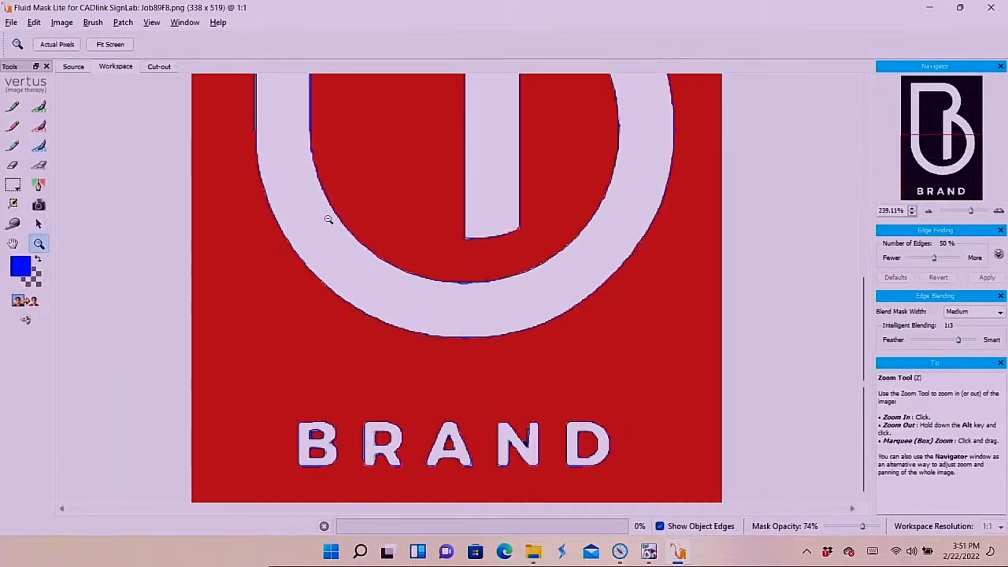
pyautogui.keyDown('alt'); pyautogui.click(328, 218); pyautogui.keyUp('alt')
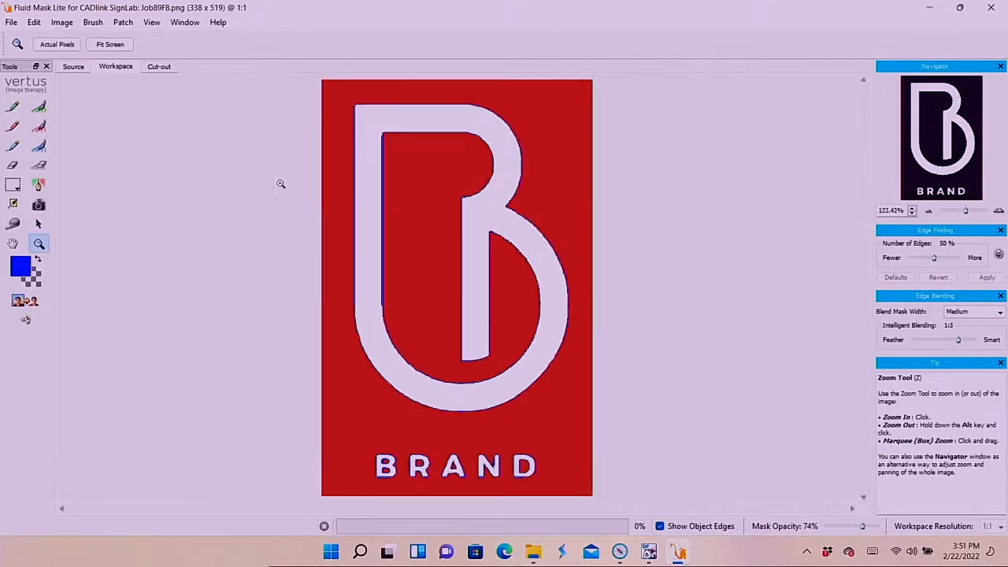
pyautogui.click(9, 23)
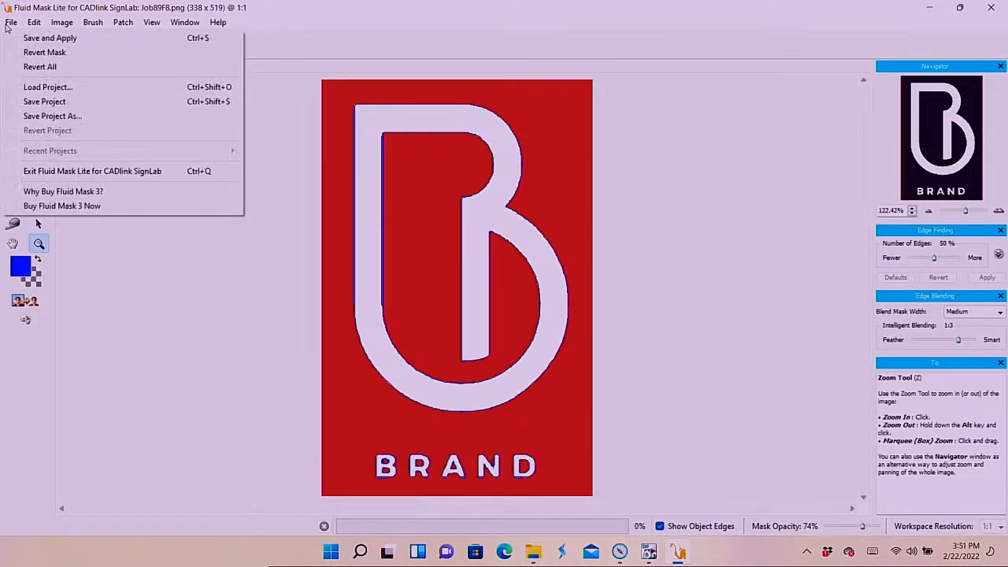
pyautogui.click(25, 39)
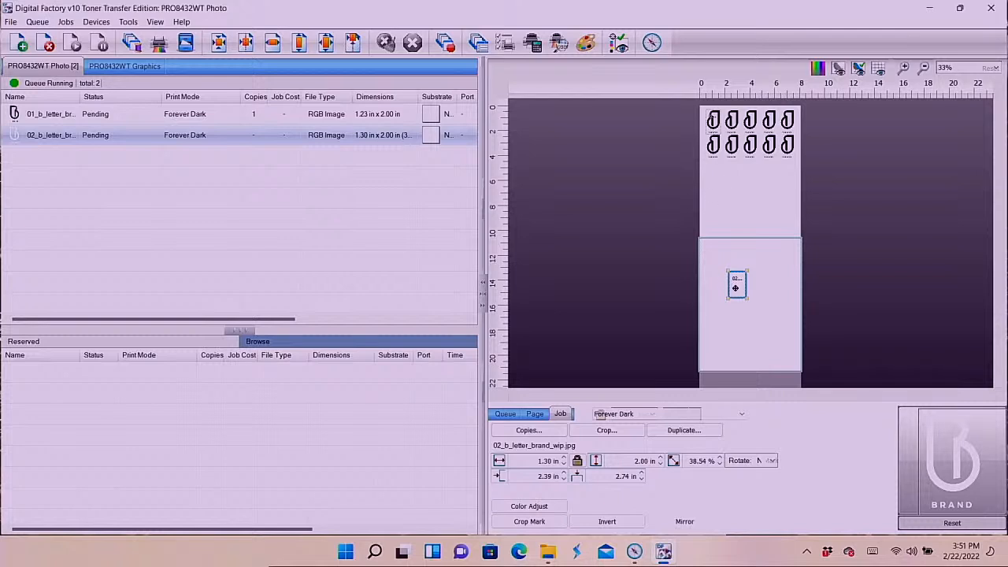
pyautogui.moveTo(736, 287)
pyautogui.mouseDown()
pyautogui.moveTo(733, 225)
pyautogui.moveTo(747, 287)
pyautogui.moveTo(771, 320)
pyautogui.moveTo(725, 331)
pyautogui.moveTo(716, 282)
pyautogui.moveTo(760, 271)
pyautogui.moveTo(726, 263)
pyautogui.moveTo(725, 216)
pyautogui.moveTo(720, 290)
pyautogui.mouseUp()
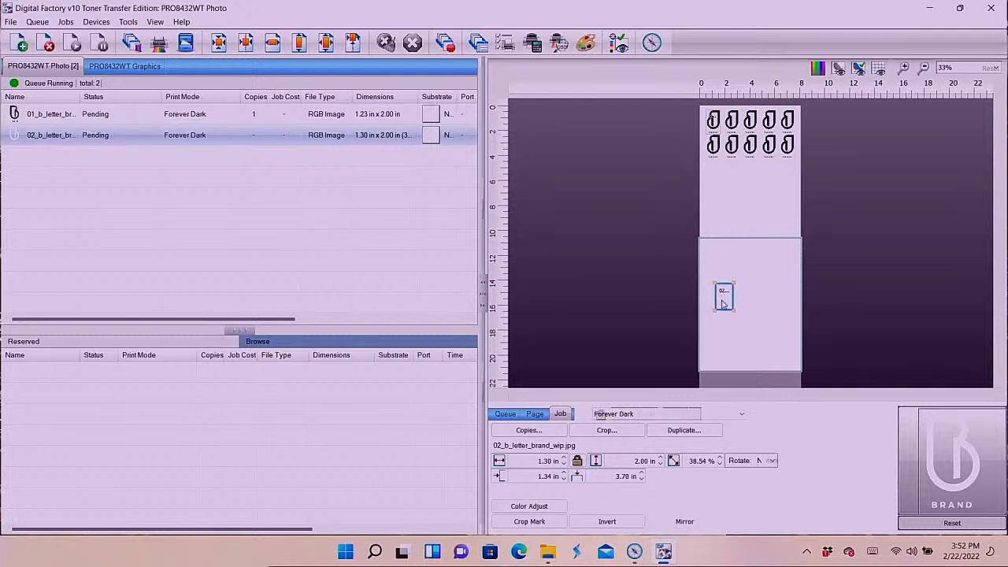
pyautogui.moveTo(723, 304); pyautogui.dragTo(714, 187)
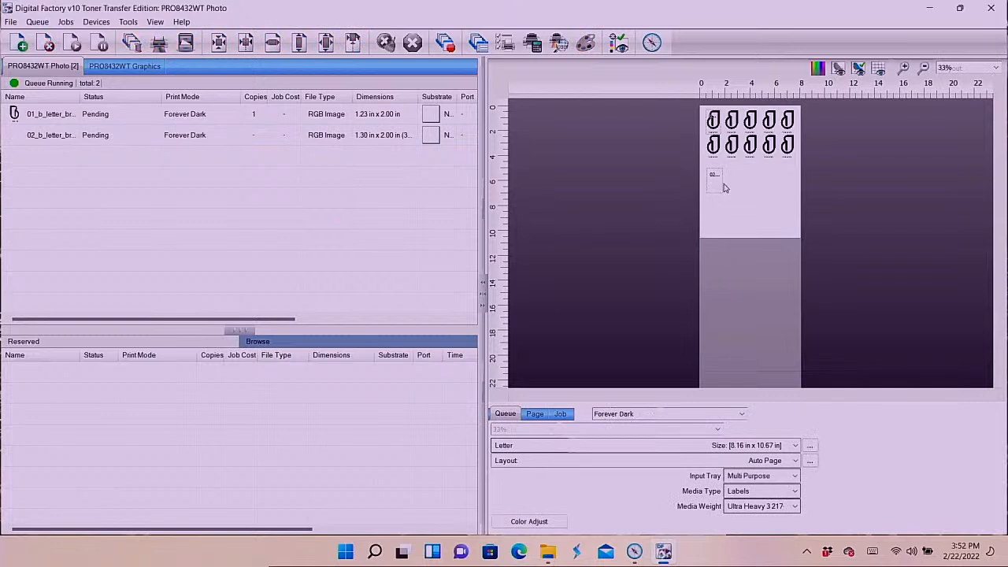
# Step: Set the substrate colour of the 01_b_letter_brand_wip job to light grey (RGB 192, 192, 192)
pyautogui.click(776, 203)
pyautogui.click(815, 72)
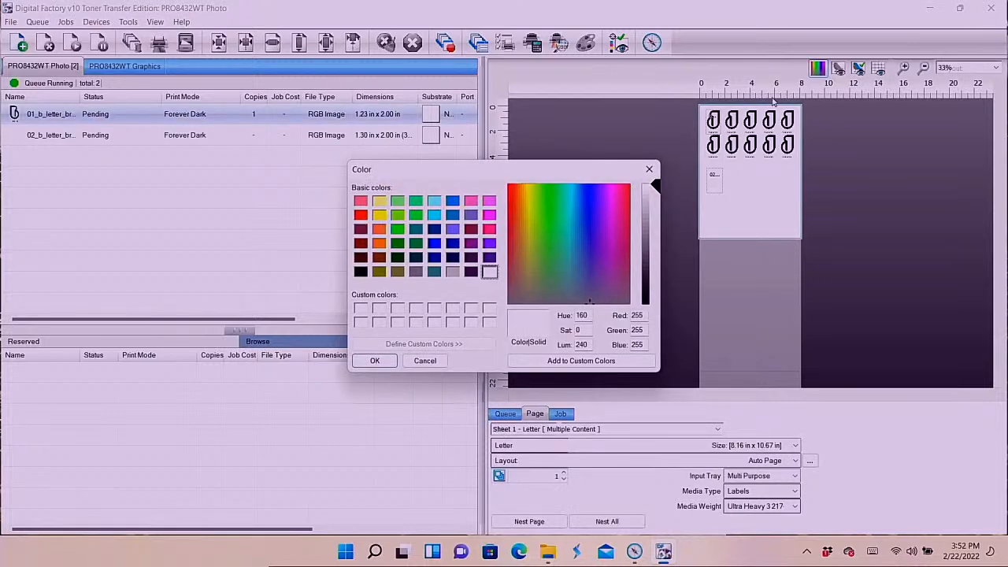
pyautogui.click(453, 271)
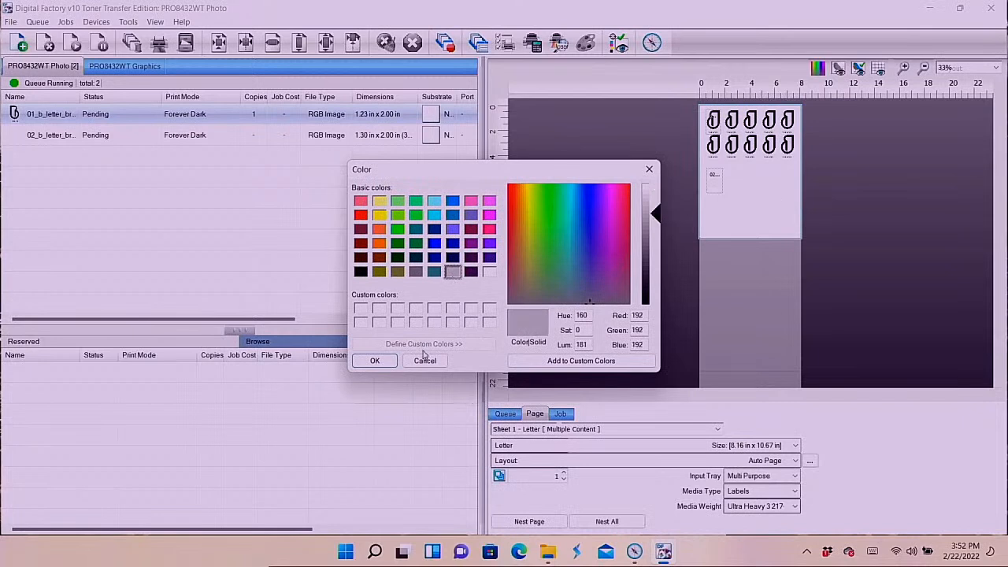
pyautogui.click(378, 362)
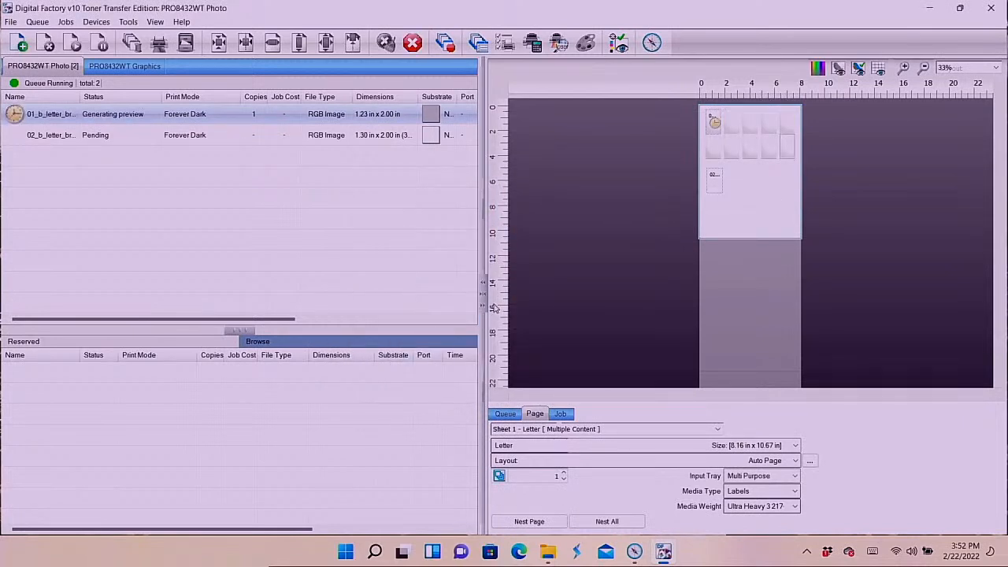
# Step: Set the substrate colour of the white 02_b_letter_brand_wip logo to light grey (RGB 192, 192, 192)
pyautogui.click(719, 188)
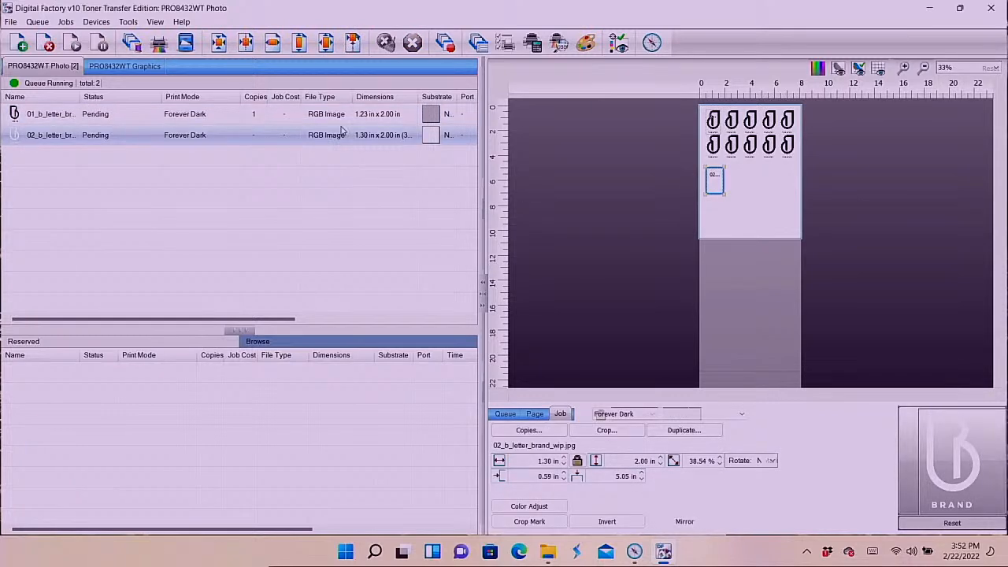
pyautogui.click(822, 69)
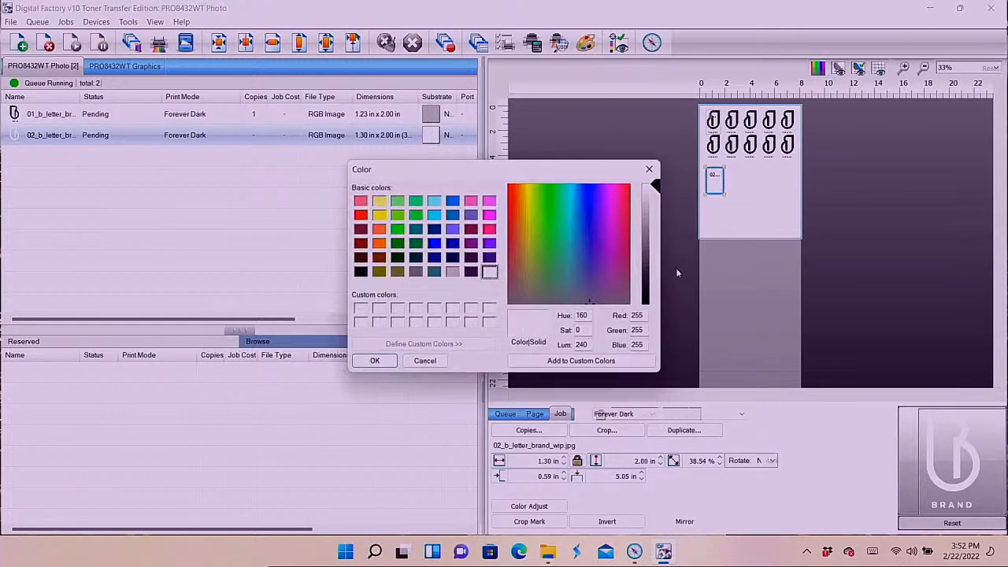
pyautogui.click(453, 271)
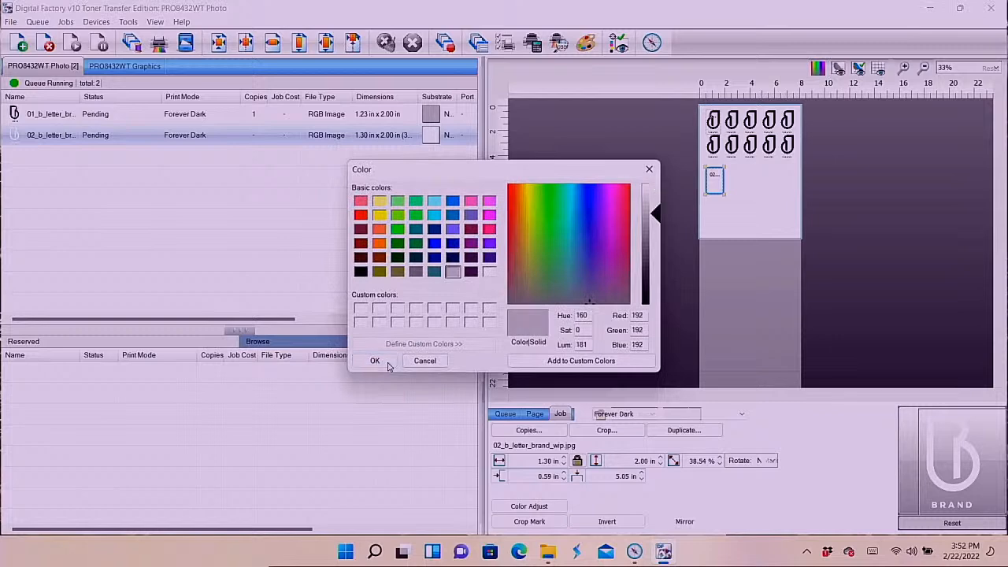
pyautogui.click(375, 360)
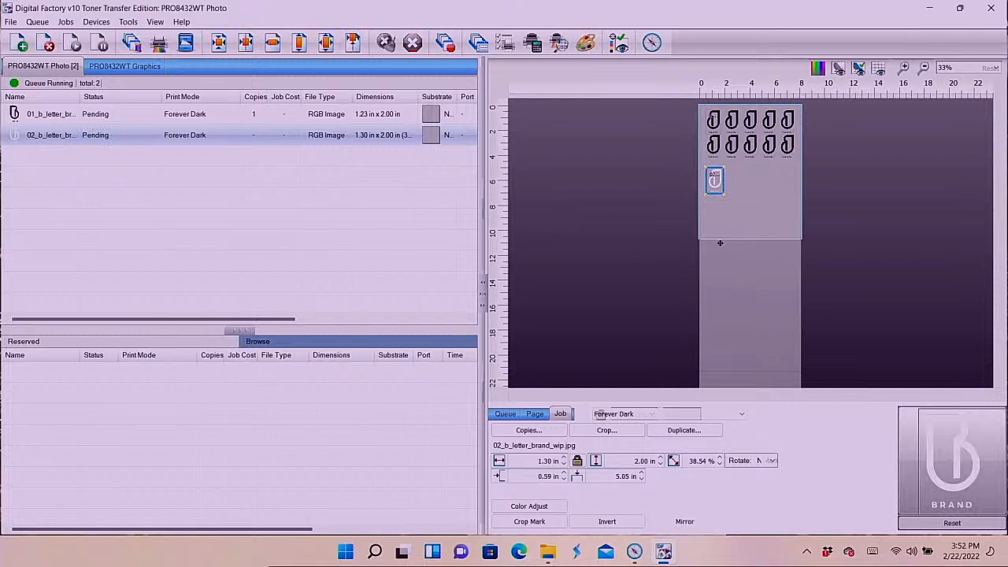
# Step: Position the 02_b_letter_brand_wip logo 0.25 in from the sheet's left edge and 4.50 in from its top
pyautogui.doubleClick(532, 476)
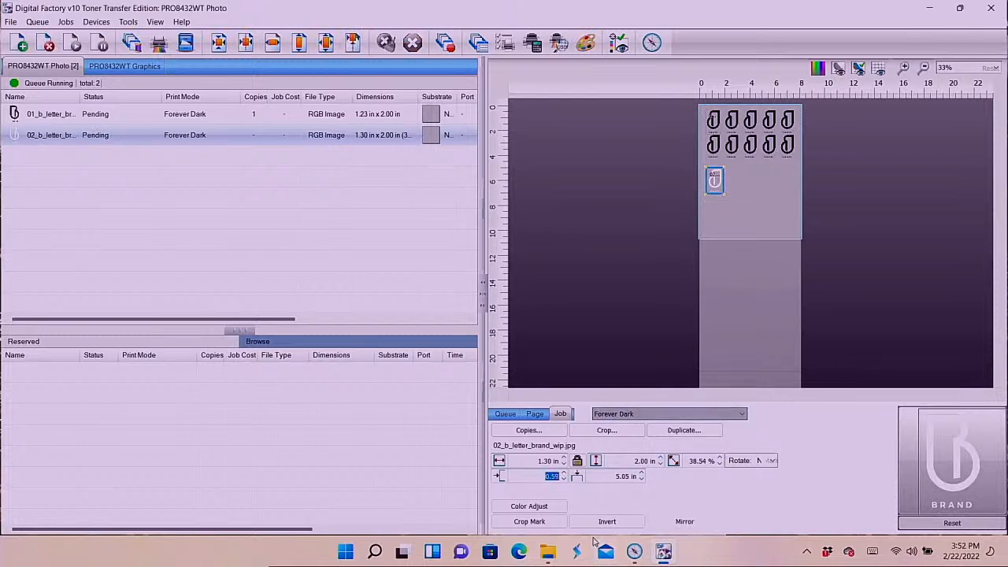
pyautogui.write('0')
pyautogui.press('Tab')
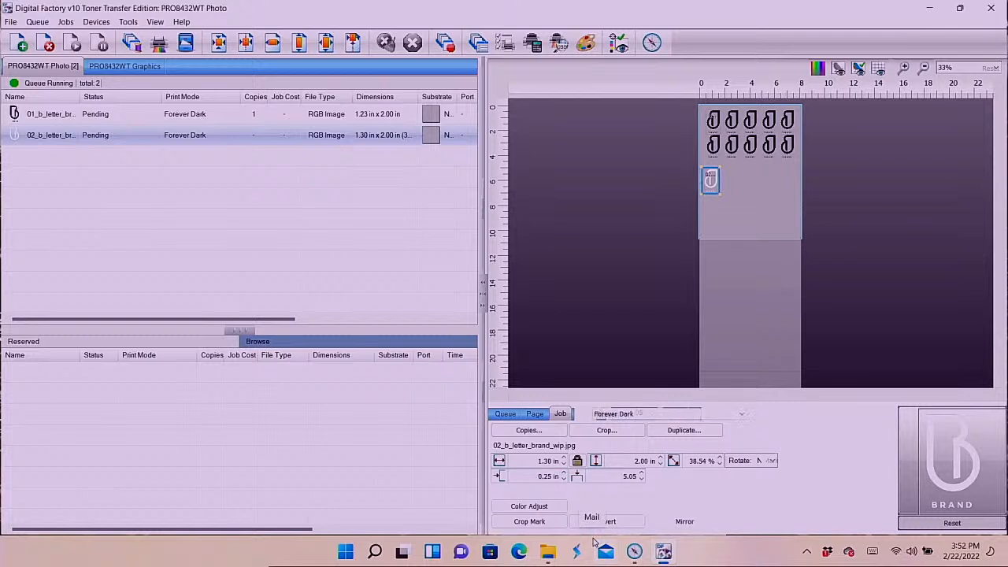
pyautogui.doubleClick(641, 475)
pyautogui.write('5.00')
pyautogui.press('Tab')
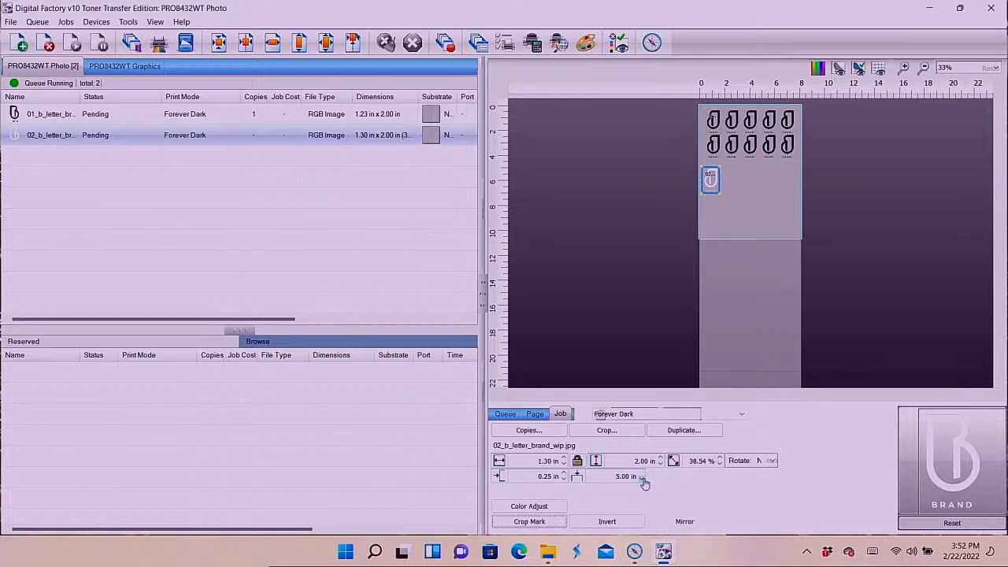
pyautogui.doubleClick(630, 476)
pyautogui.write('50')
pyautogui.press('Tab')
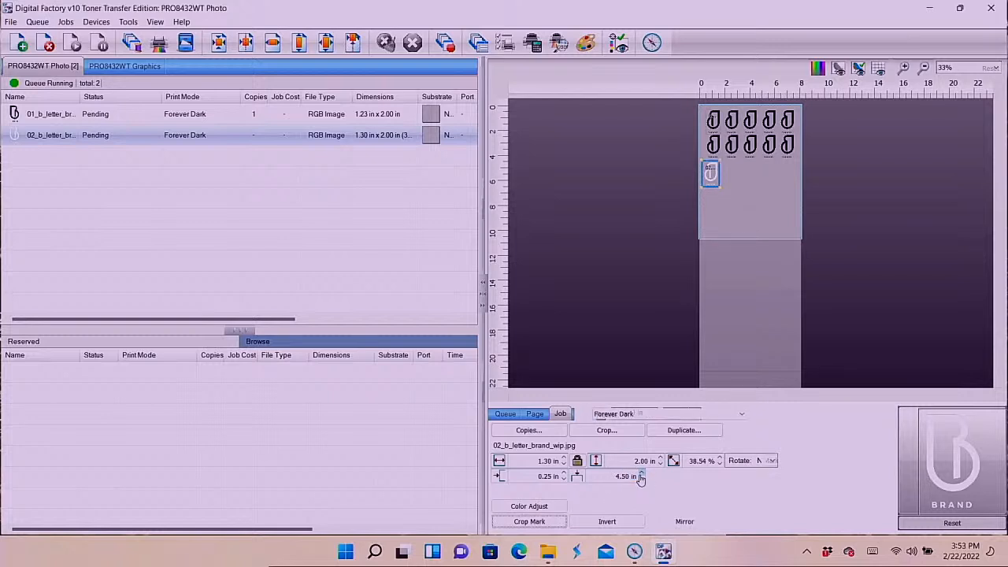
# Step: Repeat the 02_b_letter_brand_wip logo in 3 rows of 5 copies with 0.25 in horizontal spacing, filling the sheet below the black logos
pyautogui.click(527, 431)
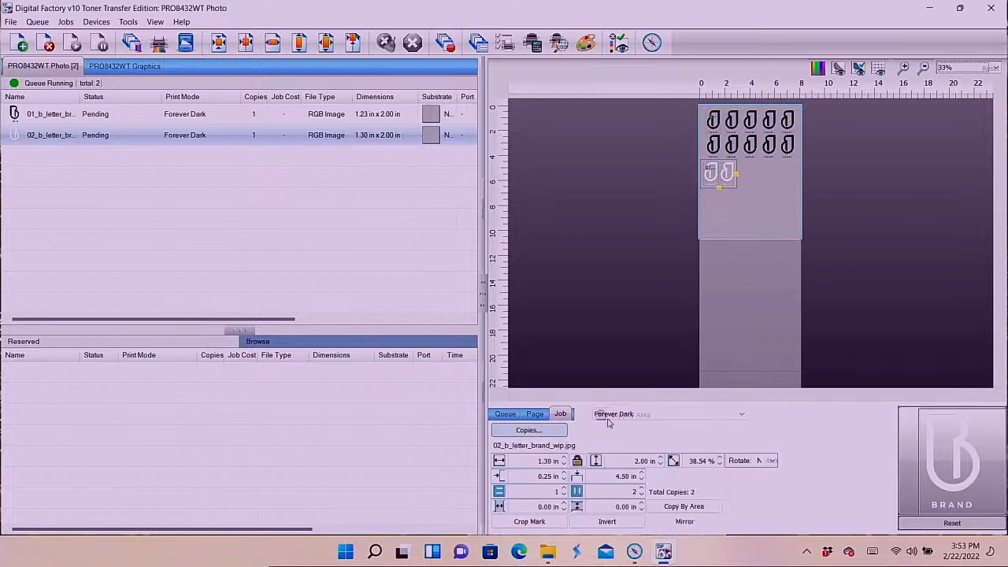
pyautogui.tripleClick(536, 508)
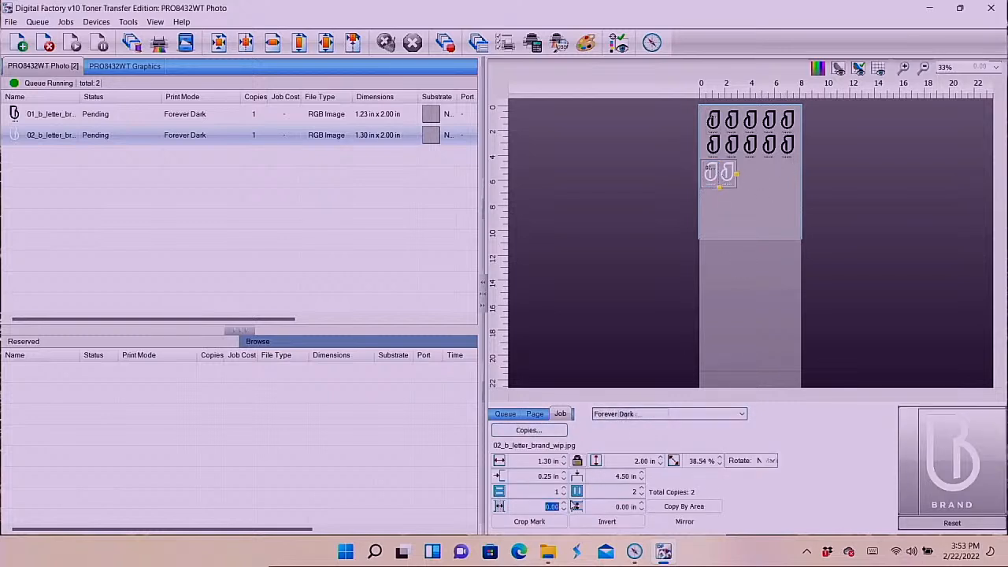
pyautogui.write('0.25')
pyautogui.press('Tab')
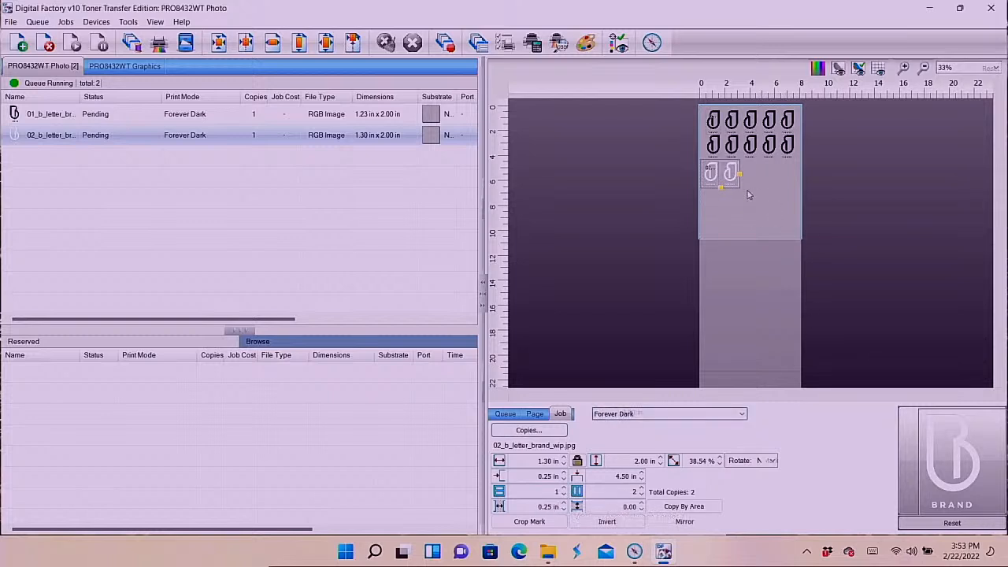
pyautogui.moveTo(741, 177); pyautogui.dragTo(816, 172)
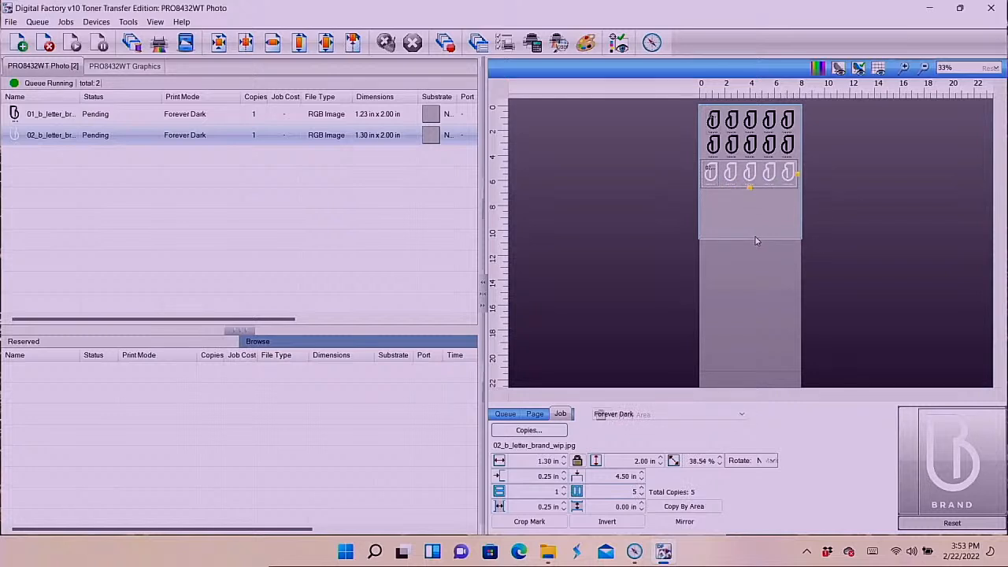
pyautogui.moveTo(750, 192); pyautogui.dragTo(750, 237)
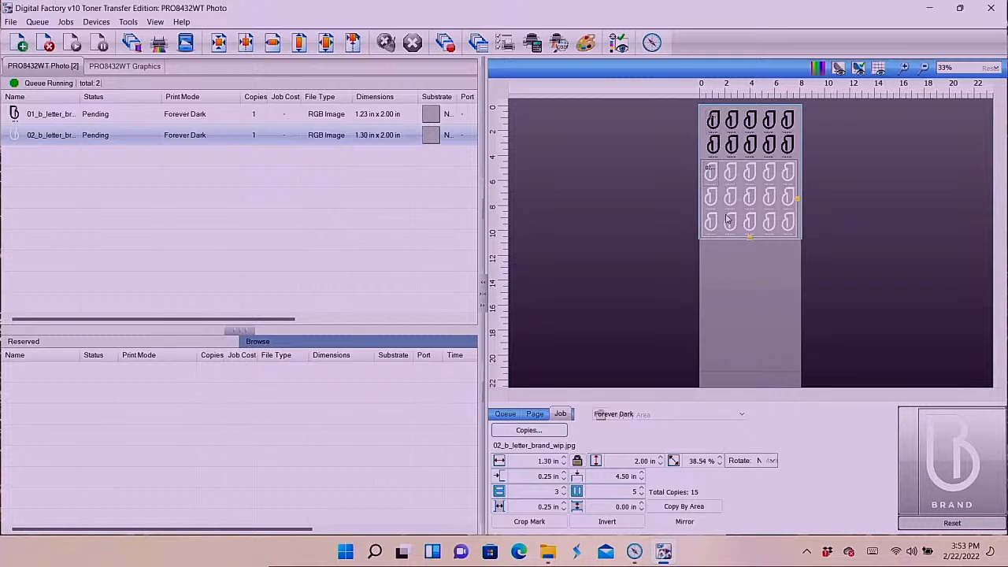
# Step: RIP the ganged sheet without printing it, starting from the 01_b_letter_brand_wip job, and select the spooled page in the queue
pyautogui.click(120, 124)
pyautogui.rightClick(122, 123)
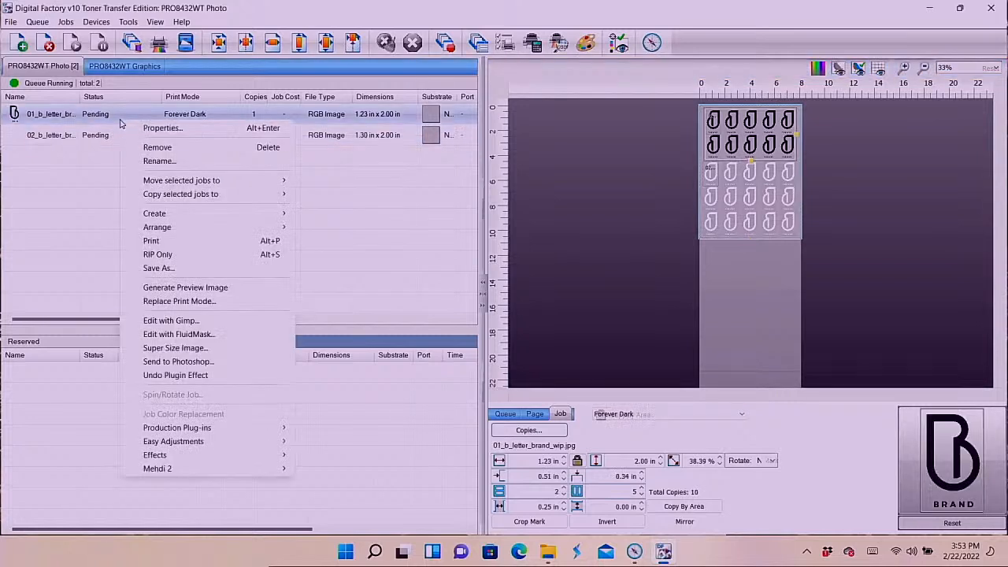
pyautogui.click(186, 259)
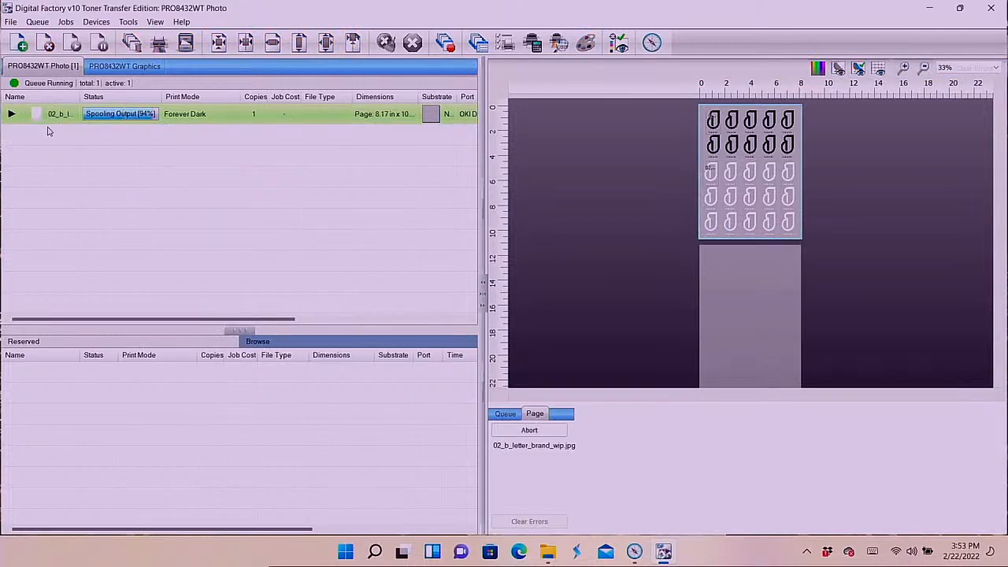
pyautogui.click(131, 119)
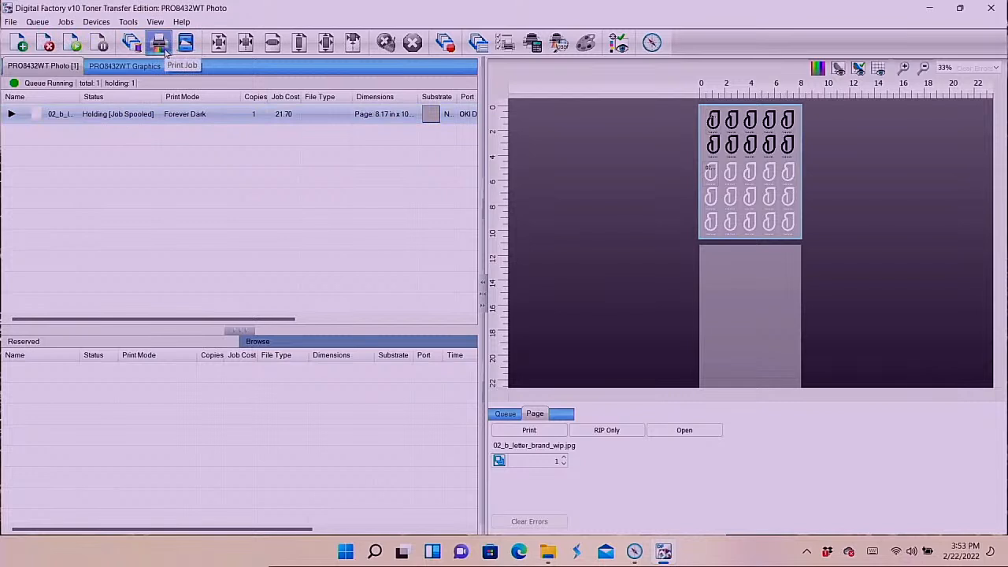